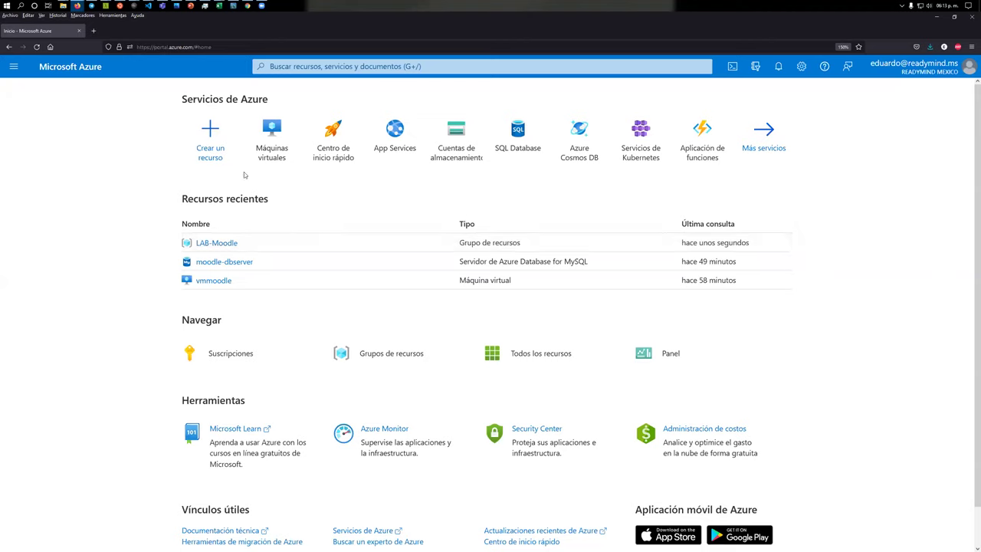
# Bring the 'Crear imagen Azure' SciTE notes in front of the portal and put the cursor on line 18.
pyautogui.moveTo(260, 157)
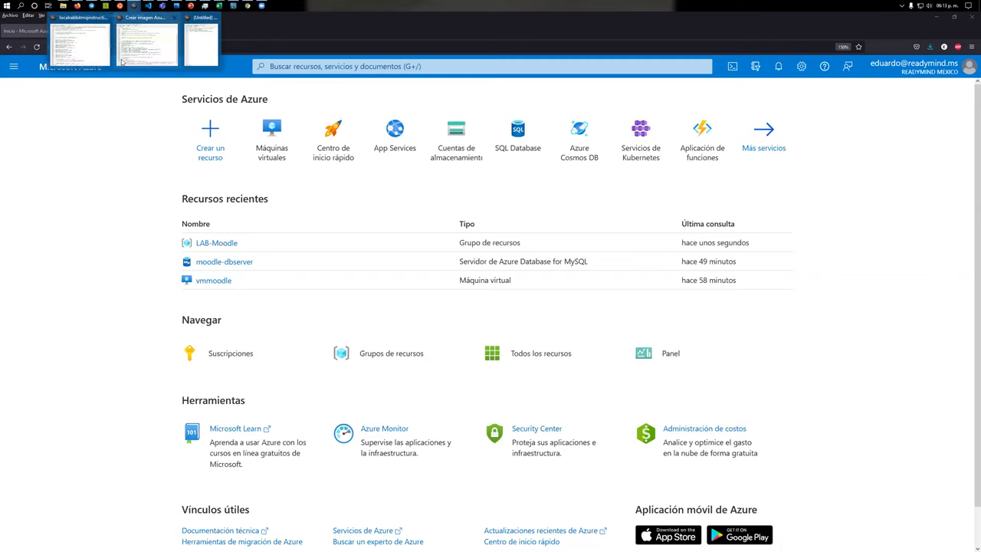
pyautogui.click(138, 55)
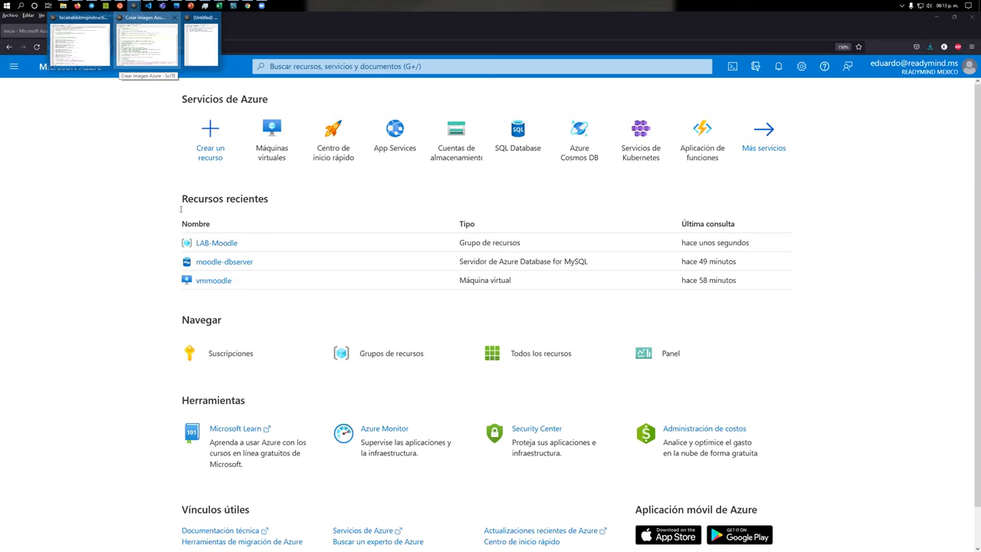
pyautogui.click(236, 170)
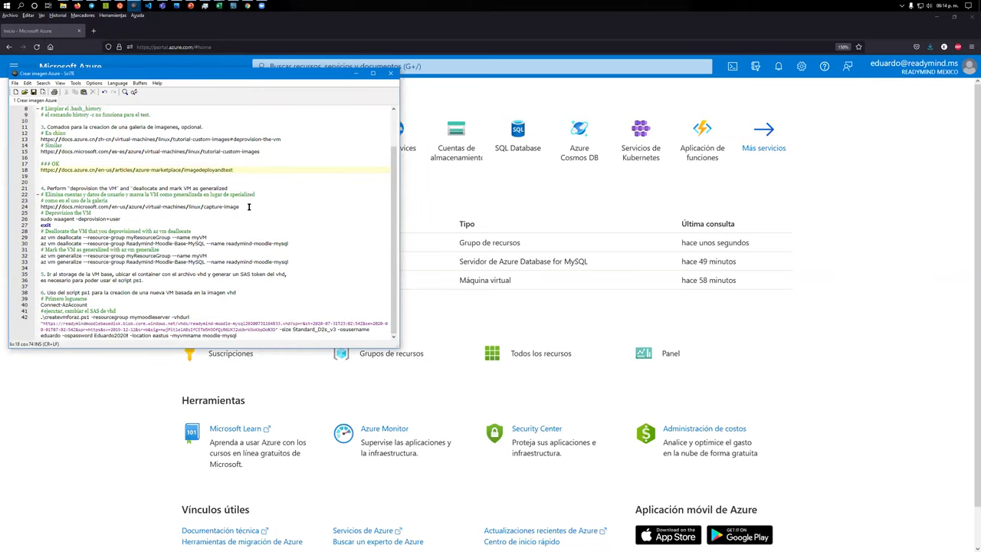
# Select the marketplace docs URL on line 18 in SciTE and return to the Azure portal.
pyautogui.moveTo(234, 170); pyautogui.dragTo(25, 167)
pyautogui.click(469, 37)
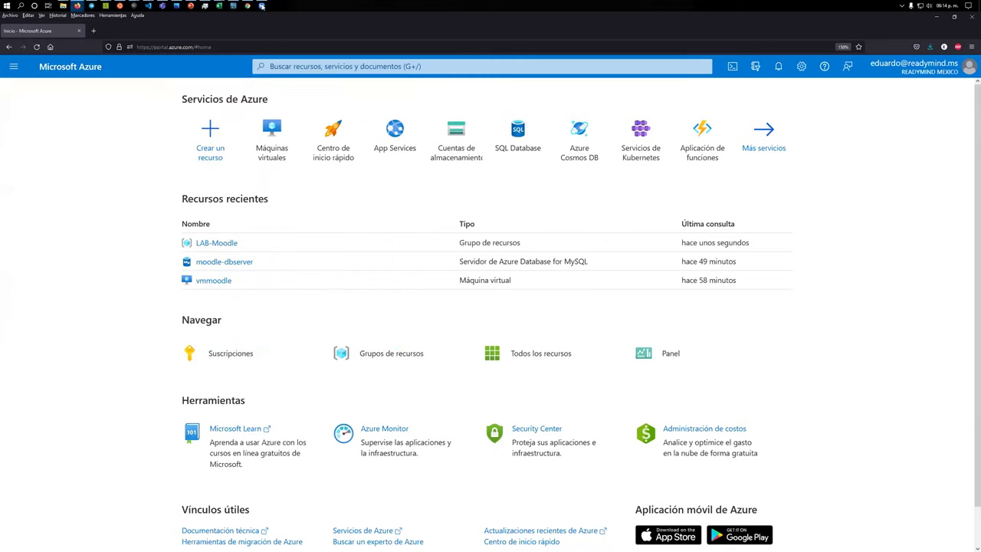
pyautogui.moveTo(262, 6)
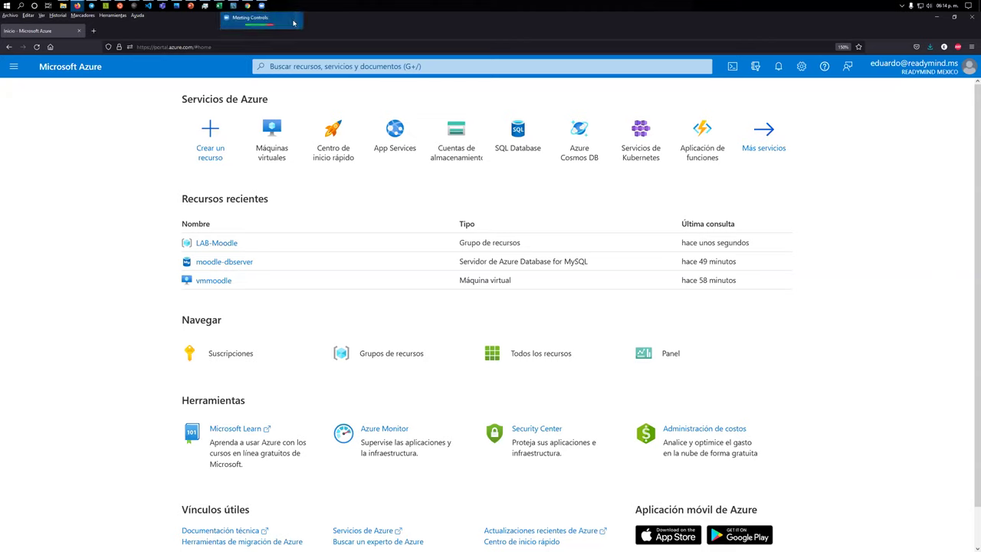
pyautogui.click(293, 21)
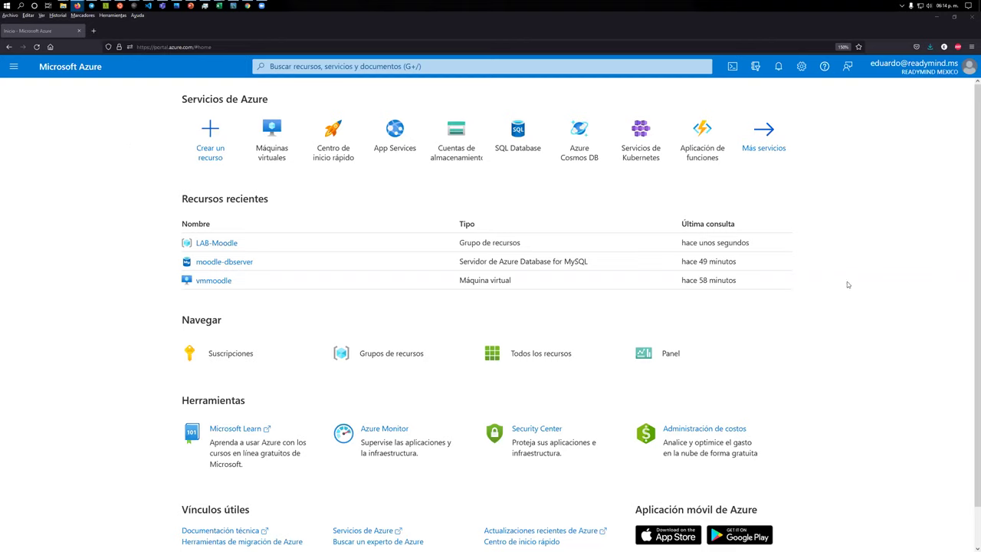
# Search Create a resource for 'virtual machine' and open the Virtual machine creation form.
pyautogui.click(210, 129)
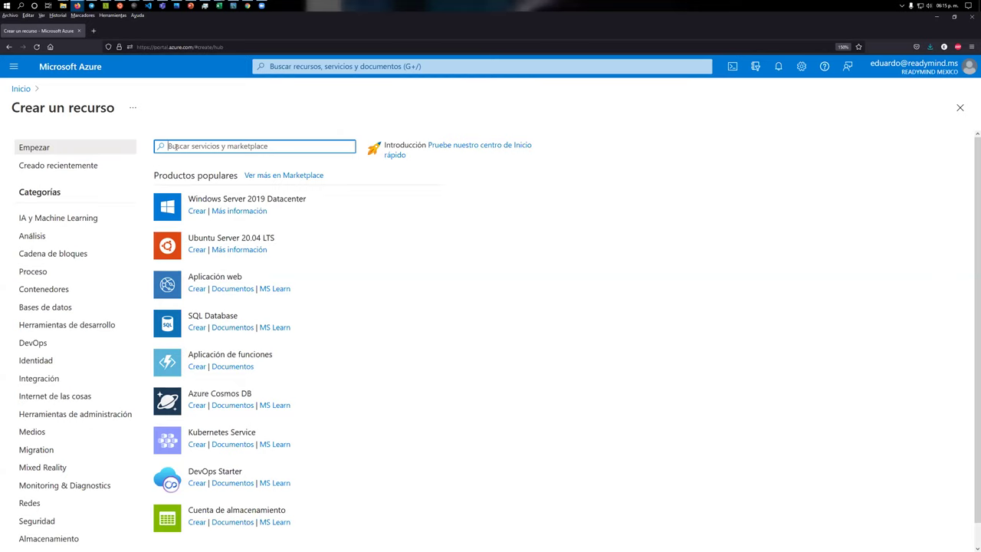
pyautogui.write('virtual machine')
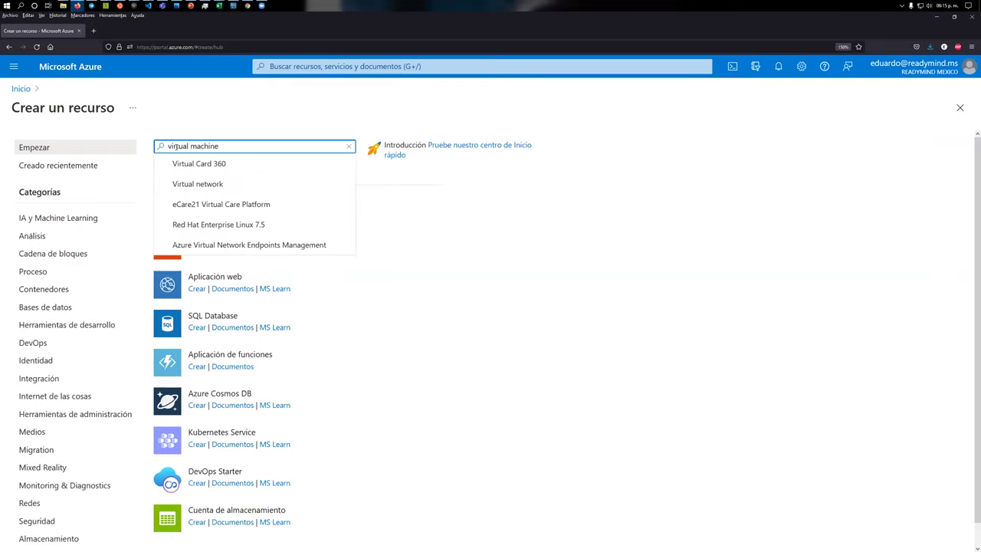
pyautogui.click(215, 207)
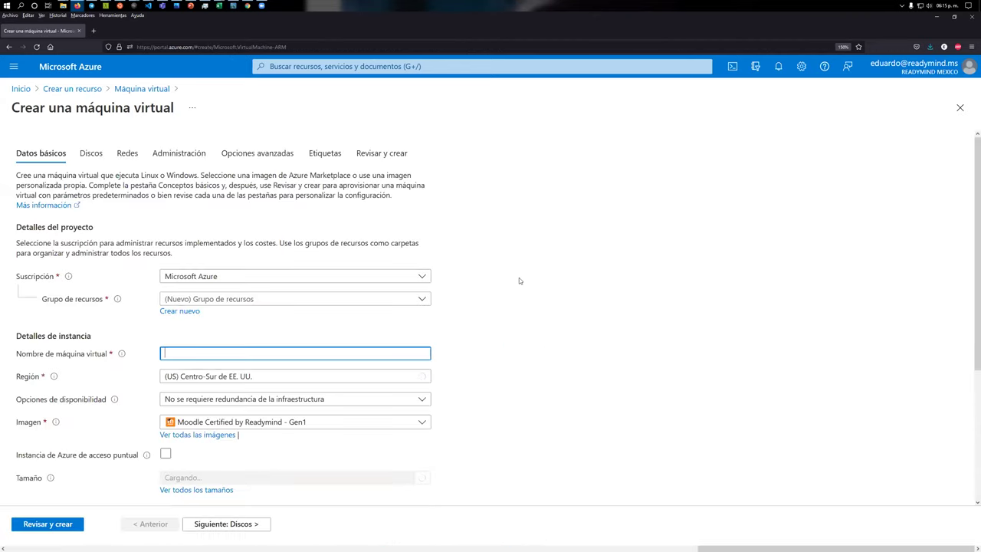
# Place the VM in resource group LAB-Moodle and name it demo-moodle.
pyautogui.scroll(-1, 519, 279)
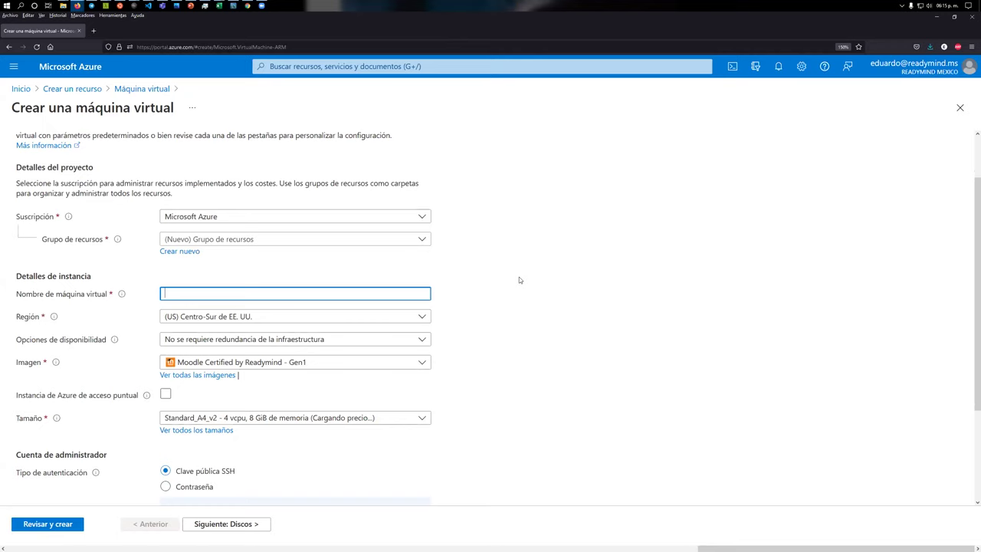
pyautogui.click(420, 240)
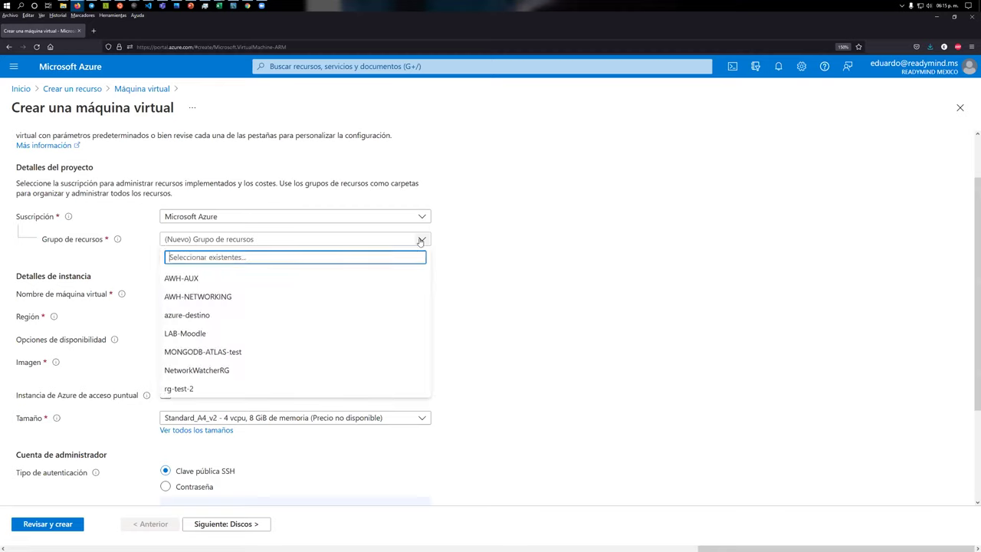
pyautogui.write('la')
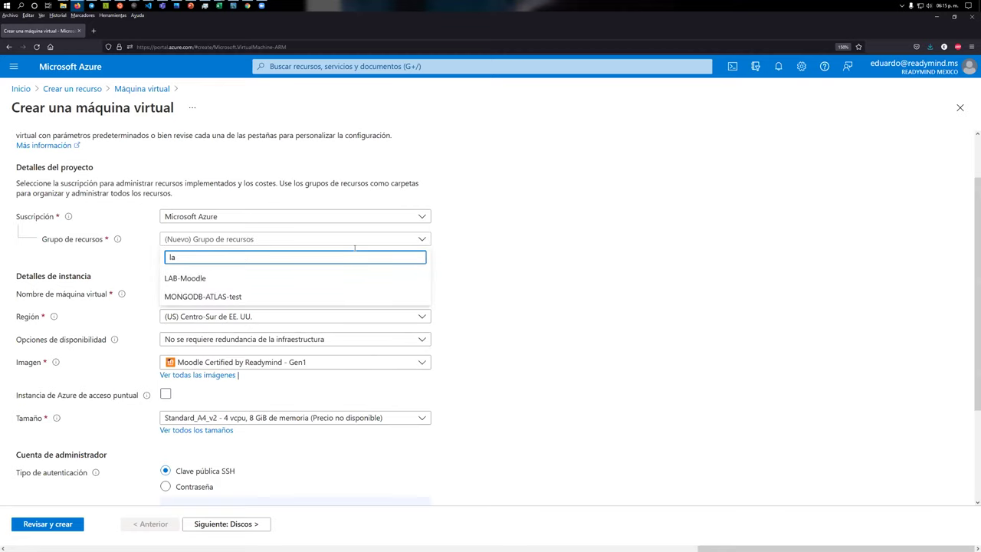
pyautogui.click(206, 279)
pyautogui.click(187, 294)
pyautogui.write('demo')
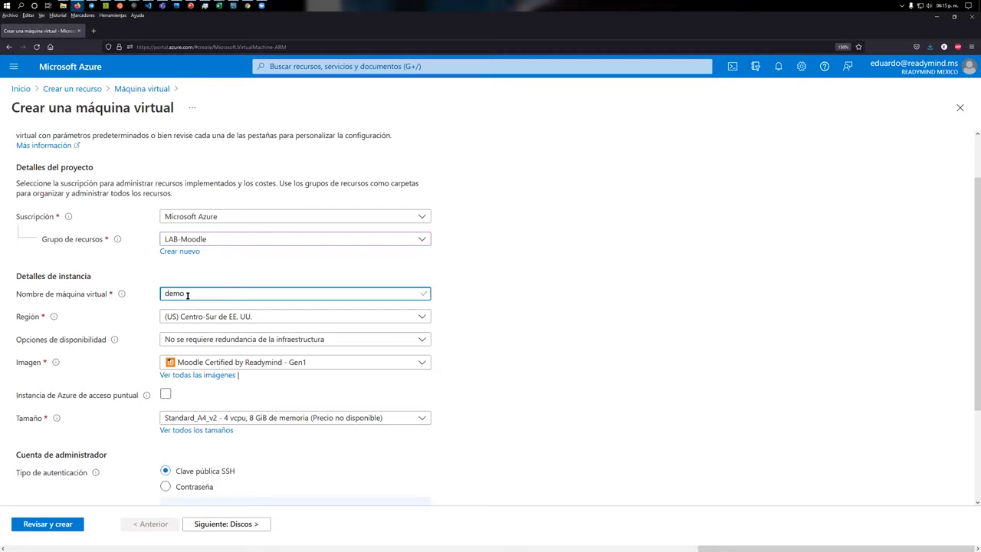
pyautogui.write('-moodle')
# Switch authentication to Contraseña and bring up the full list of VM images.
pyautogui.scroll(-1, 534, 344)
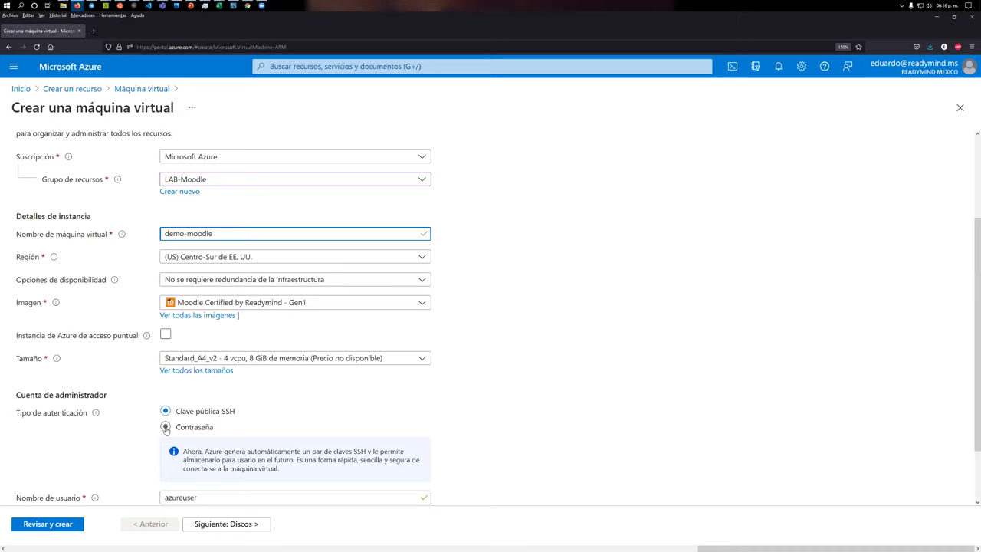
pyautogui.click(166, 427)
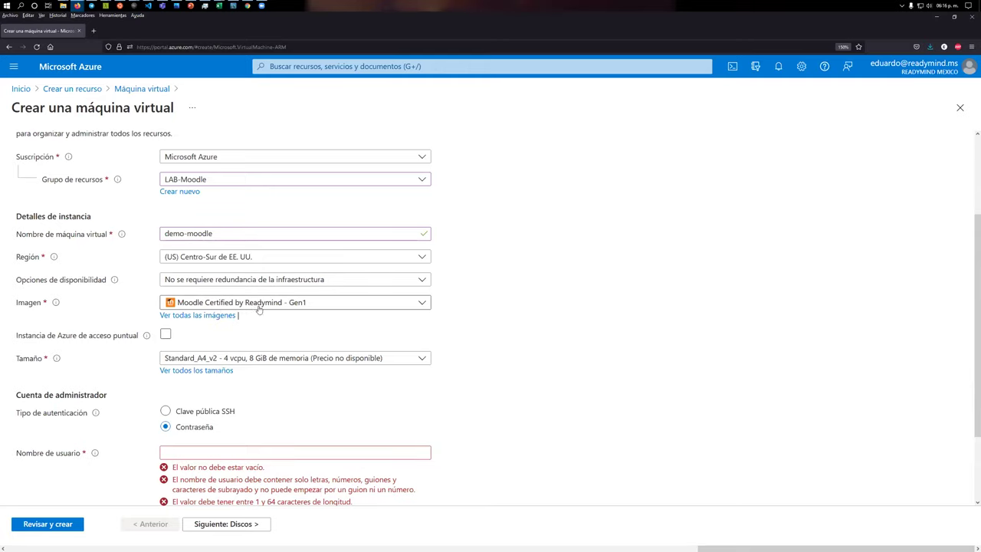
pyautogui.click(205, 316)
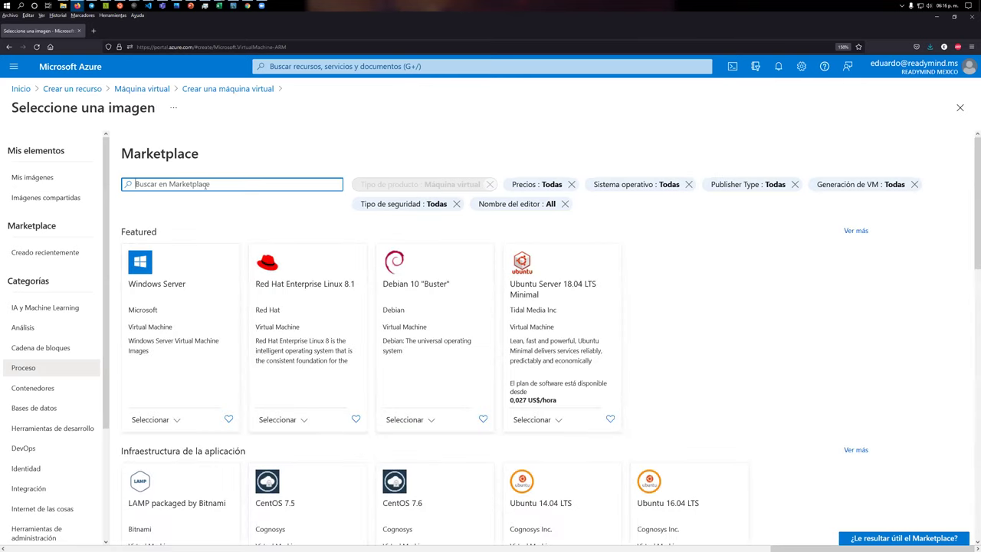
# Search the Marketplace for 'Moodle Ready' and pick the Moodle Certified by Readymind - Gen1 plan.
pyautogui.write('Moodle Ready')
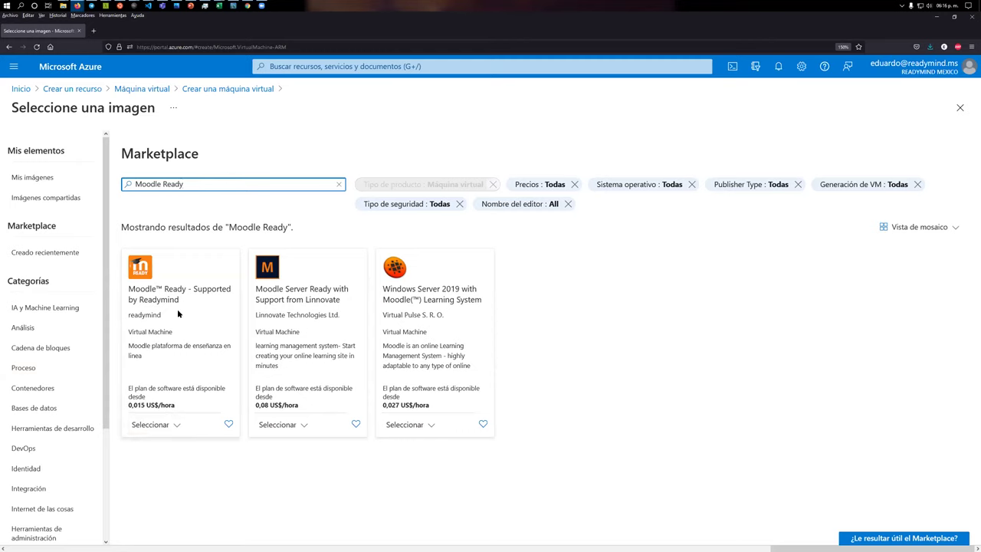
pyautogui.click(176, 426)
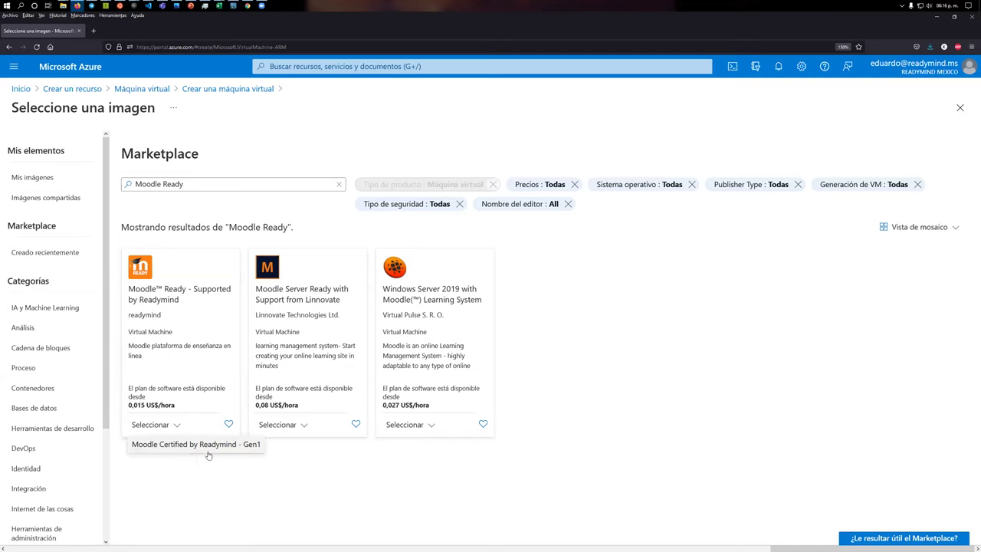
pyautogui.click(192, 445)
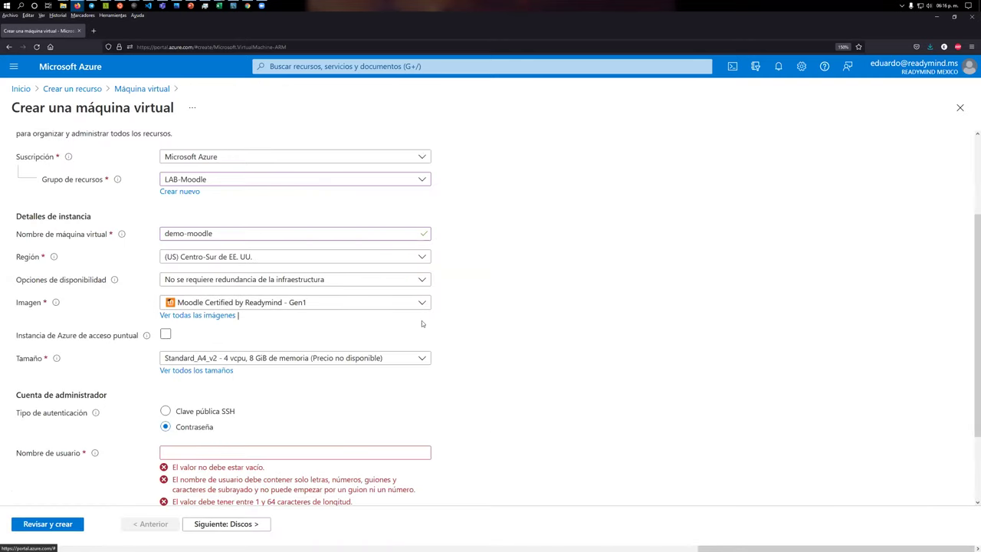
# List the VM size options in Tamaño, with Standard_A4_v2 (4 vcpu, 8 GiB) current.
pyautogui.scroll(-1, 269, 319)
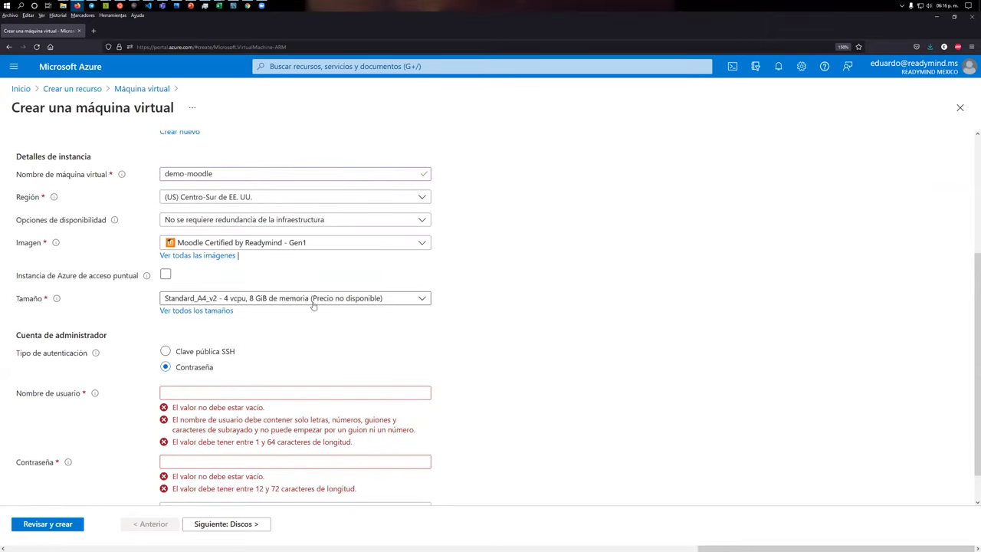
pyautogui.click(414, 299)
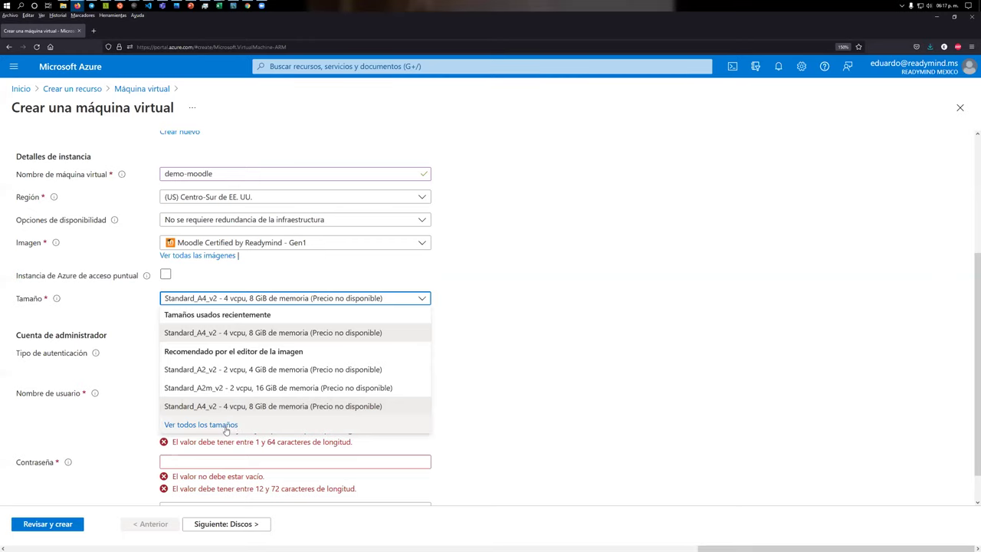
# Keep Standard_A4_v2 as the VM size and leave authentication on password after trying SSH key.
pyautogui.click(226, 426)
pyautogui.scroll(-2, 75, 397)
pyautogui.scroll(2, 125, 402)
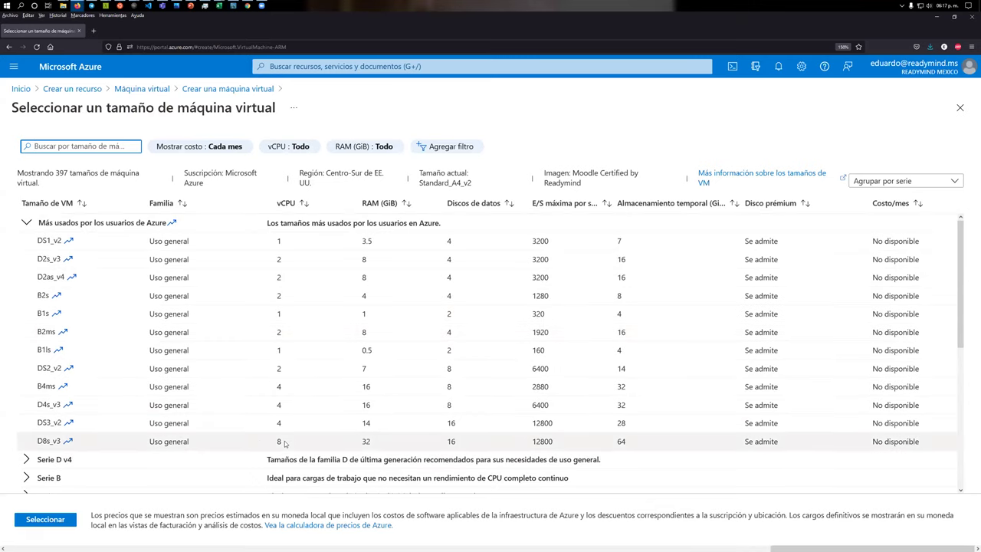
pyautogui.scroll(-2, 284, 443)
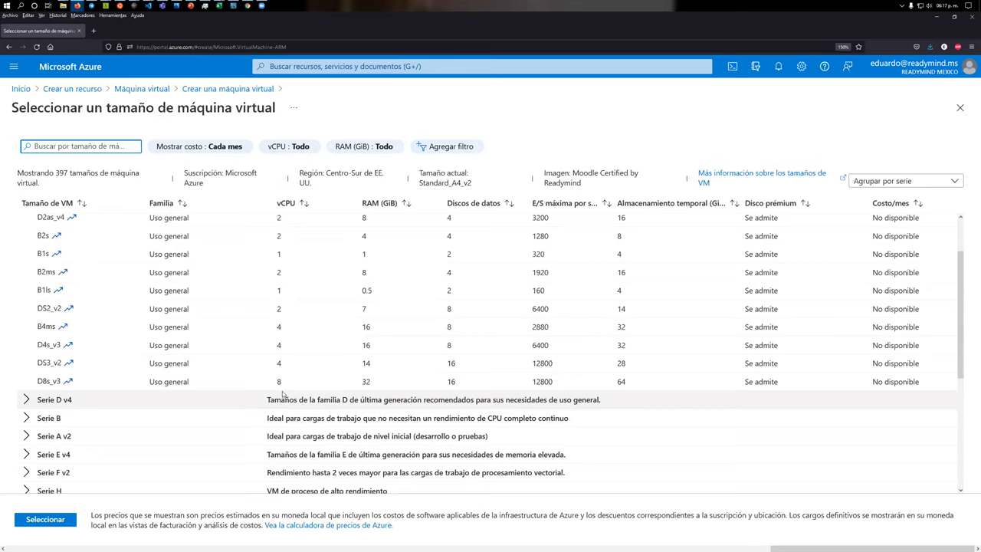
pyautogui.scroll(2, 169, 388)
pyautogui.click(960, 107)
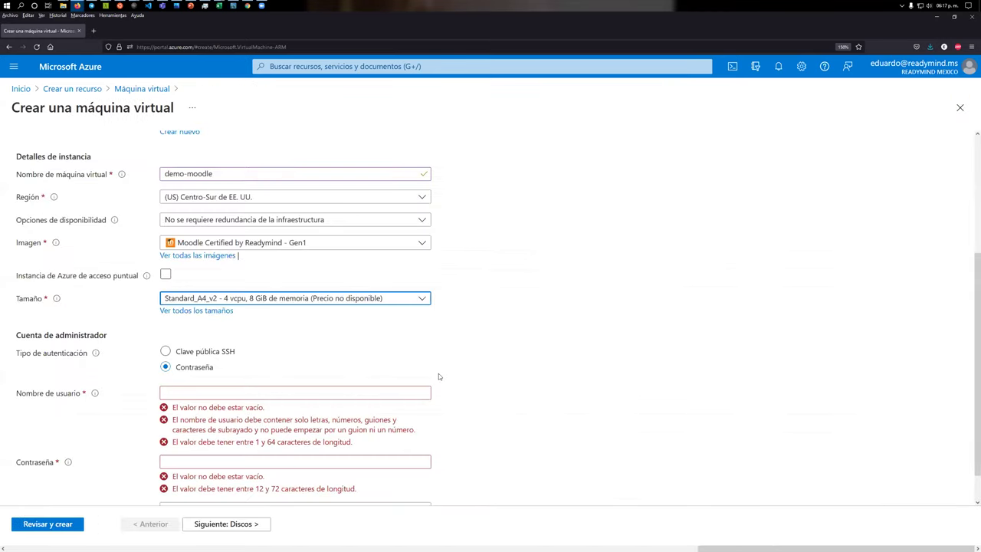
pyautogui.click(247, 301)
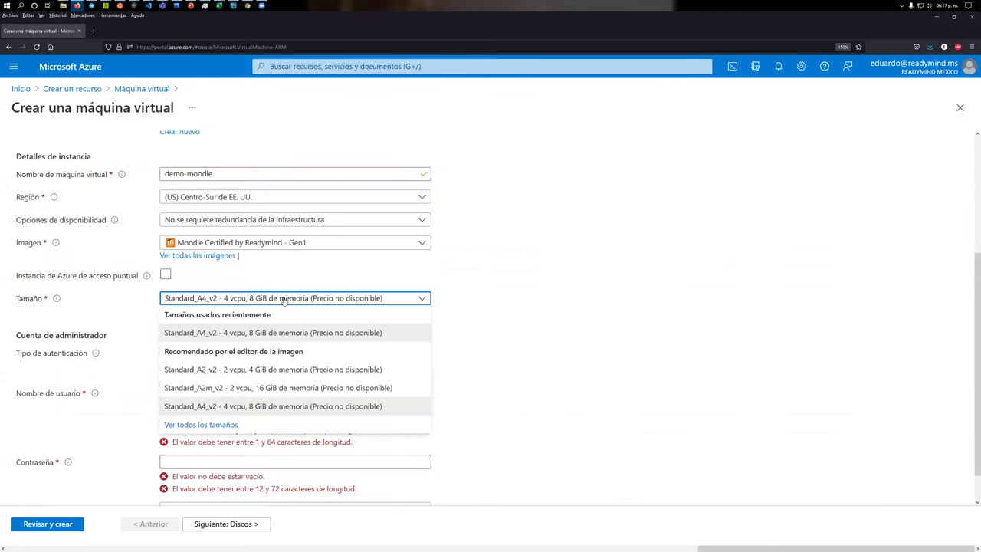
pyautogui.click(245, 412)
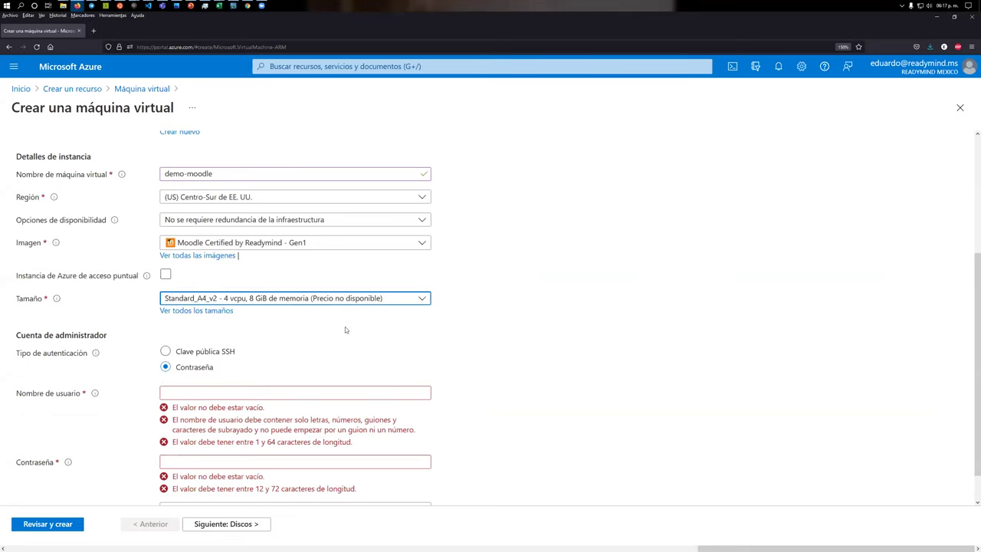
pyautogui.click(202, 355)
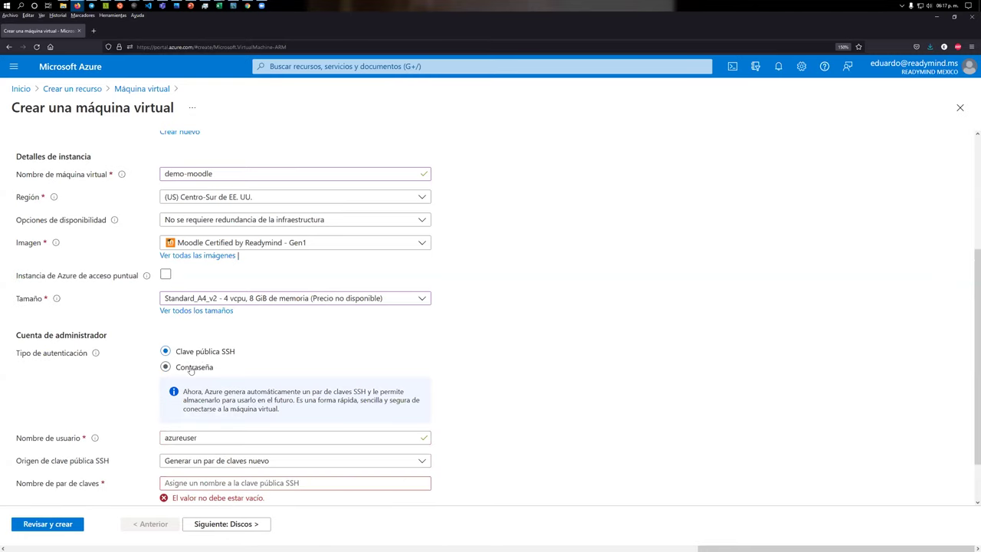
pyautogui.click(191, 368)
# Enter the administrator username and a confirmed password, then go on to the Discos tab.
pyautogui.click(202, 404)
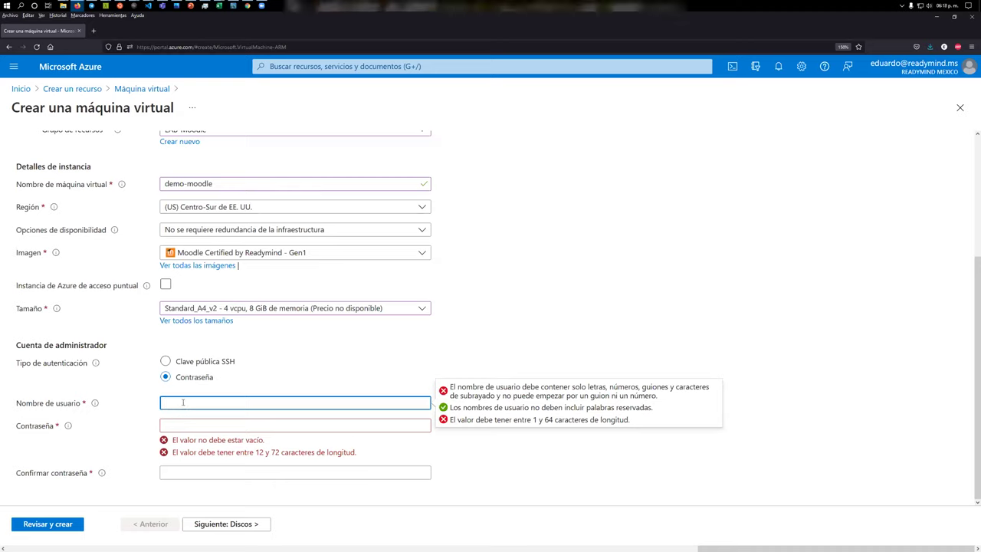
pyautogui.write('readymind')
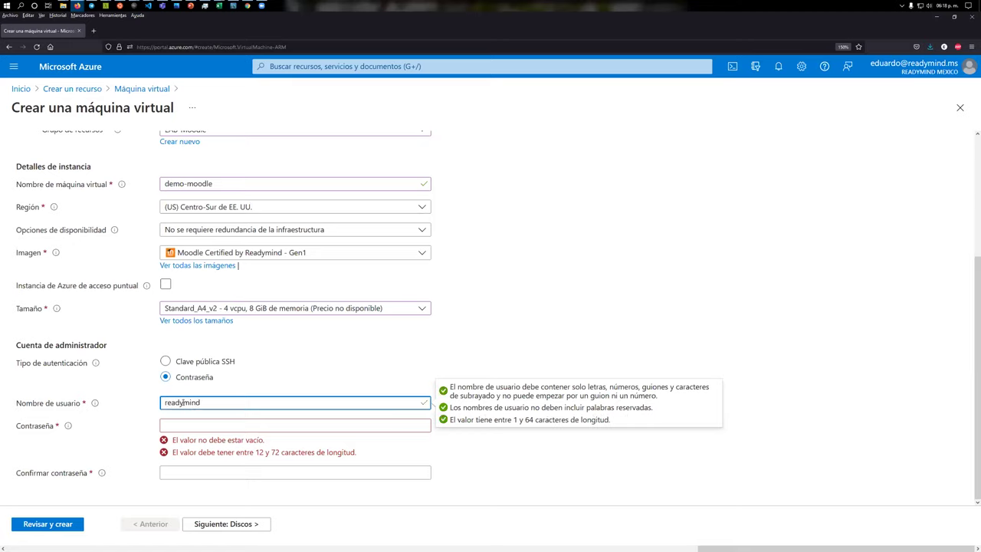
pyautogui.click(205, 421)
pyautogui.write('*************')
pyautogui.hotkey('ctrl', 'a')
pyautogui.write('**************')
pyautogui.press('Tab')
pyautogui.write('**************')
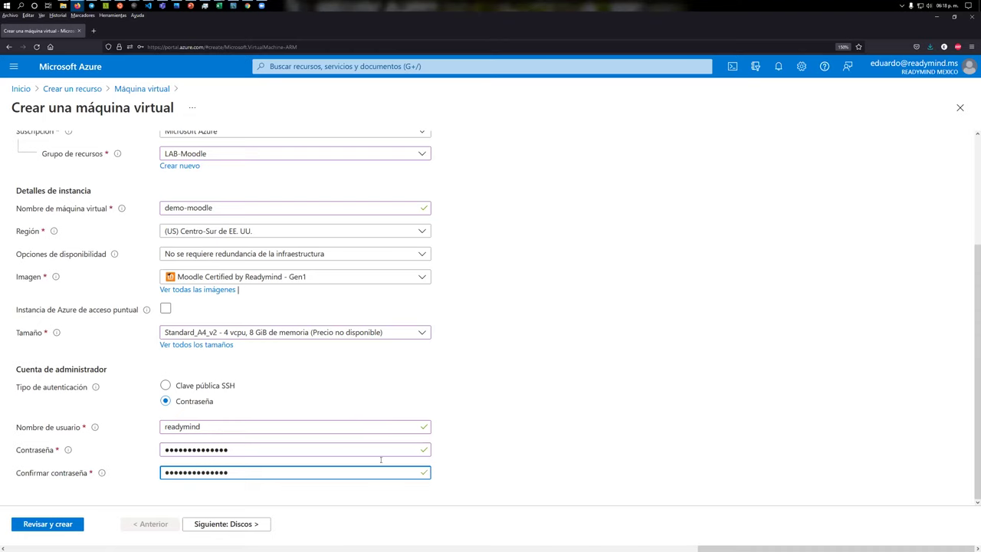
pyautogui.click(253, 526)
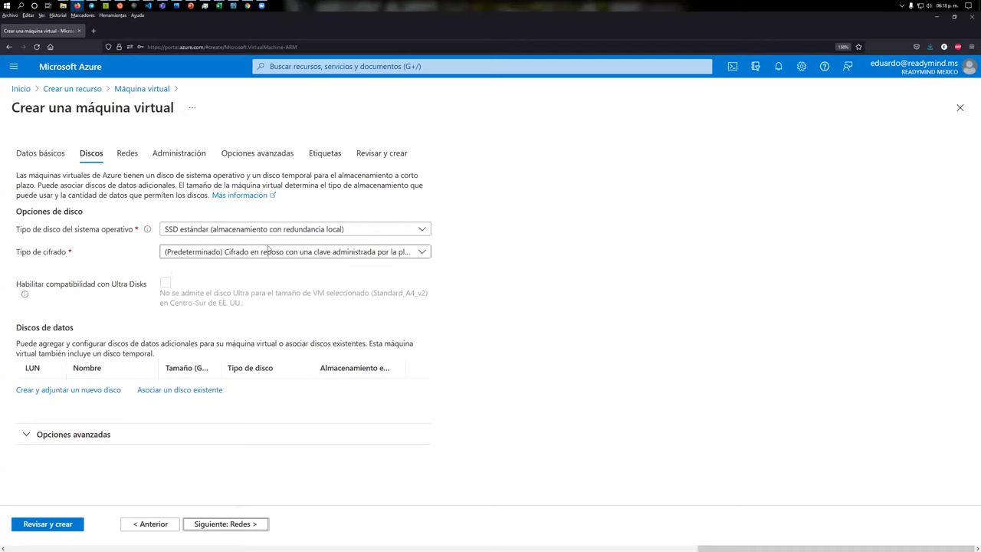
# Choose SSD estándar as the OS disk type and proceed to the Redes tab.
pyautogui.click(52, 234)
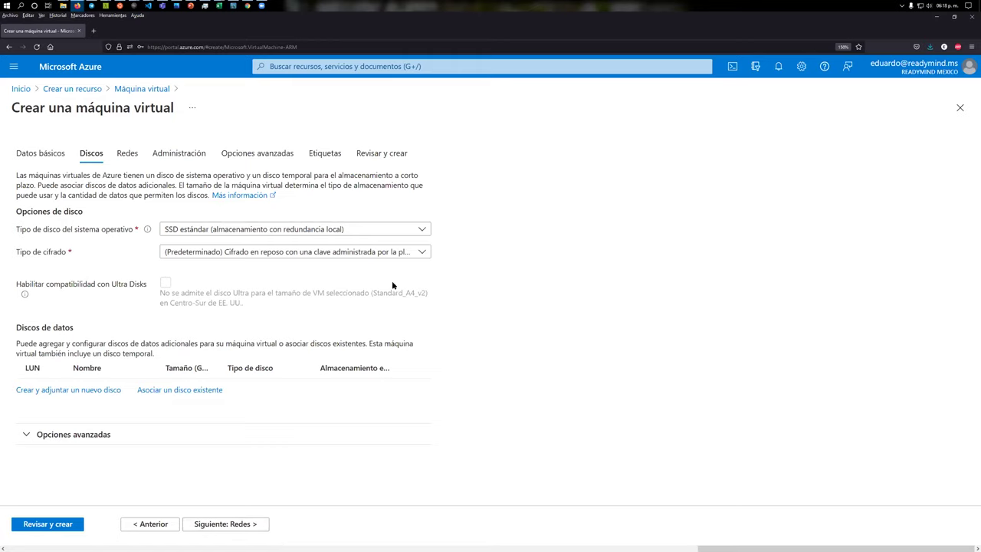
pyautogui.click(420, 229)
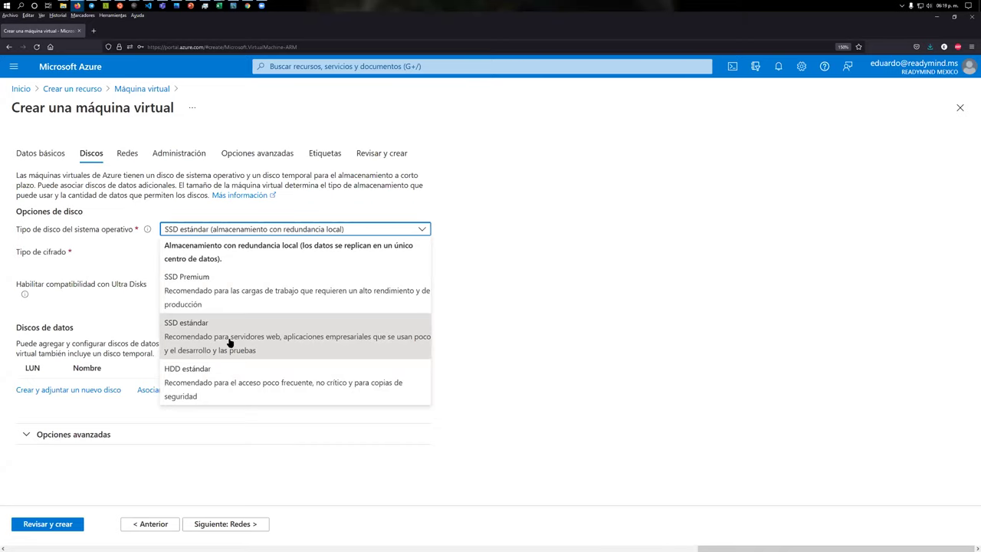
pyautogui.click(229, 342)
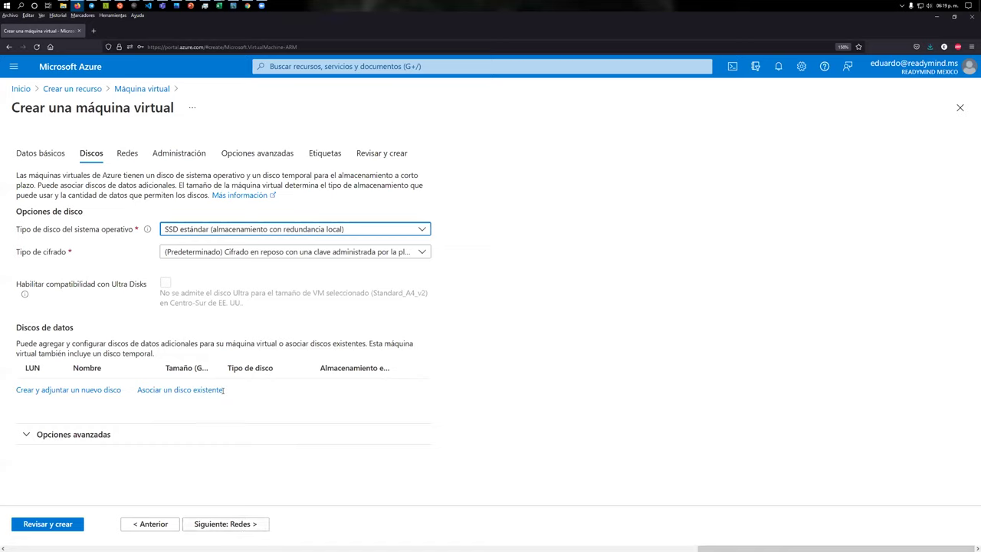
pyautogui.click(422, 230)
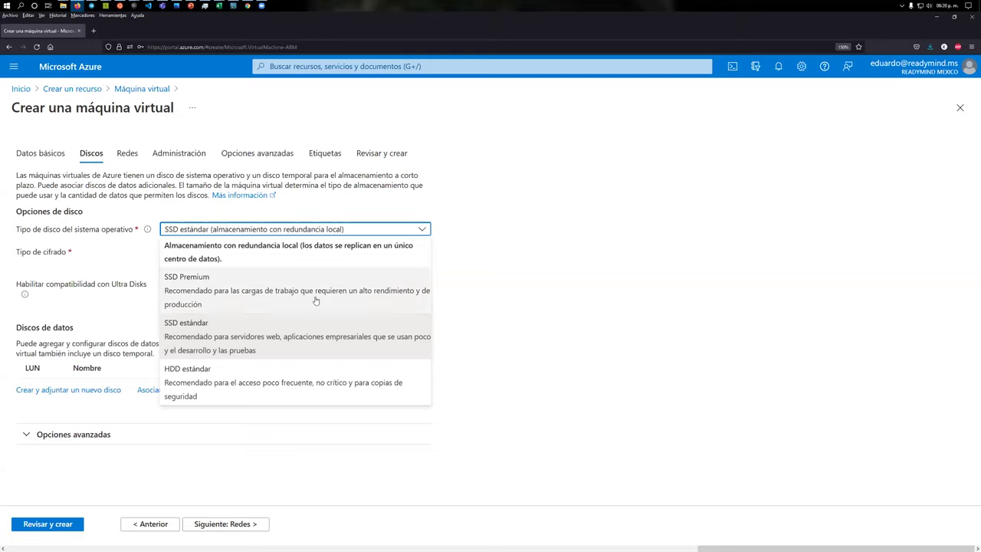
pyautogui.click(200, 328)
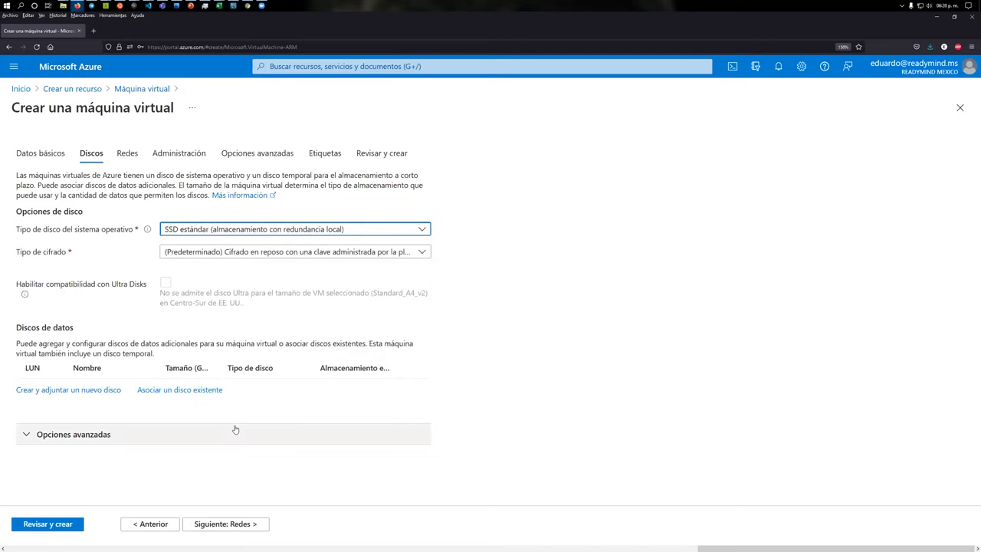
pyautogui.click(226, 525)
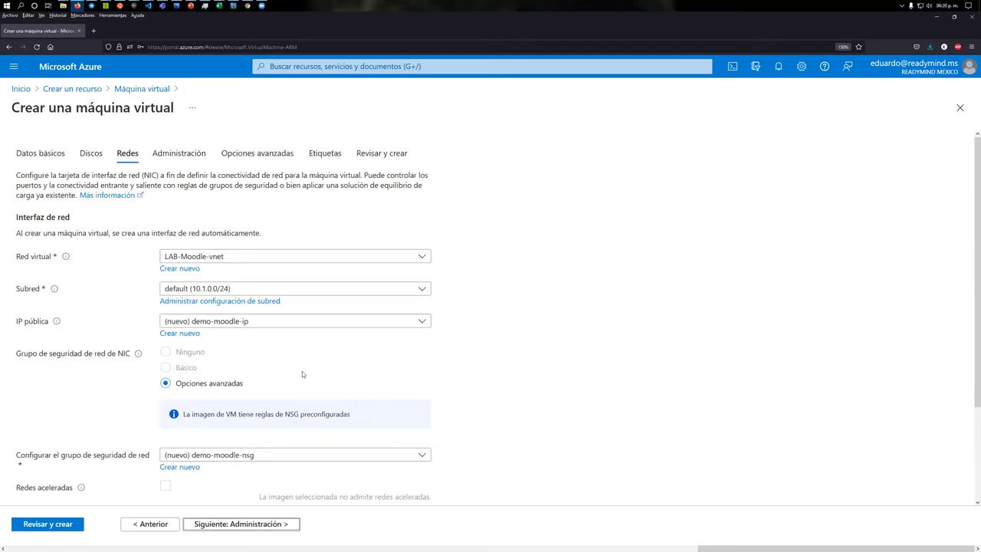
# Review networking with LAB-Moodle-vnet, demo-moodle-ip and demo-moodle-nsg, then proceed to Administración.
pyautogui.scroll(-3, 468, 391)
pyautogui.scroll(3, 493, 394)
pyautogui.scroll(-3, 511, 391)
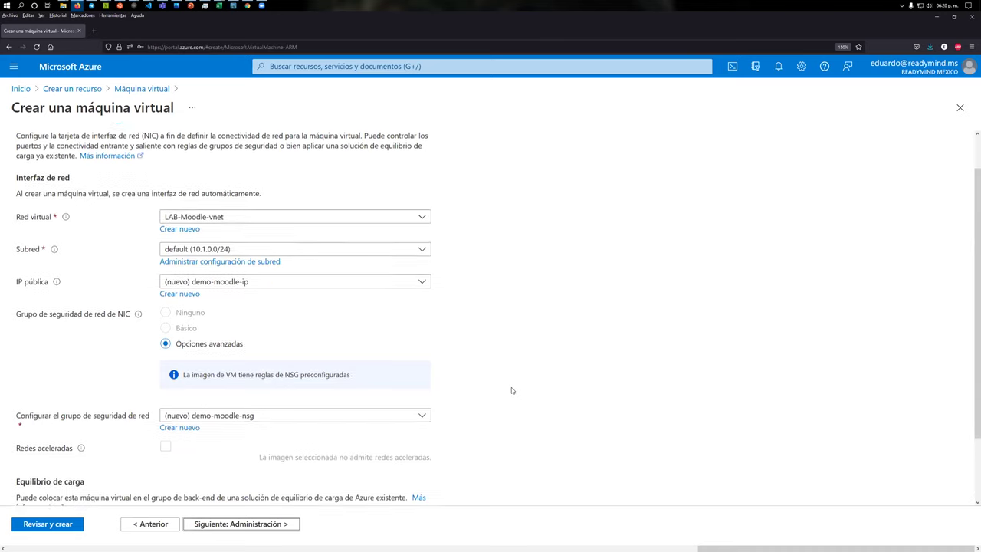
pyautogui.scroll(3, 503, 388)
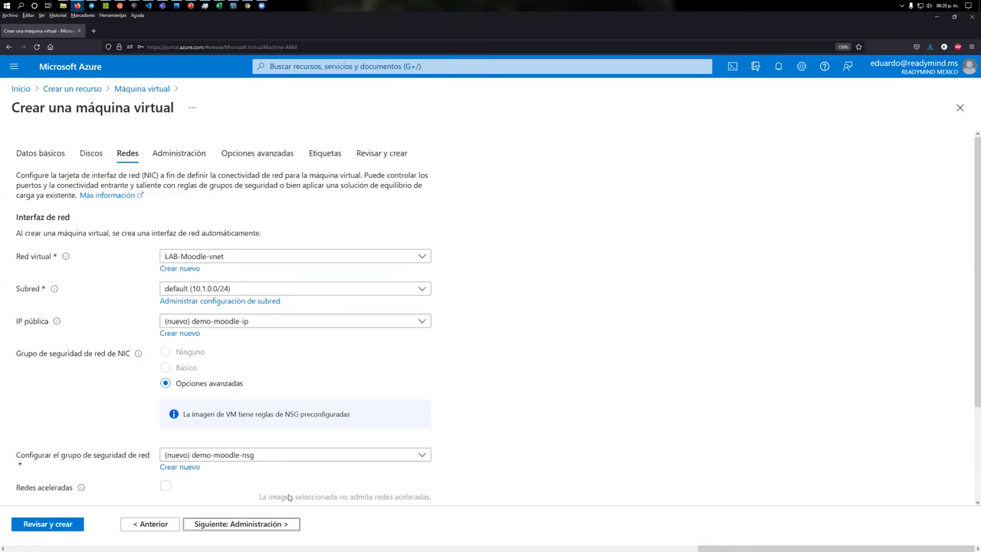
pyautogui.scroll(-1, 286, 503)
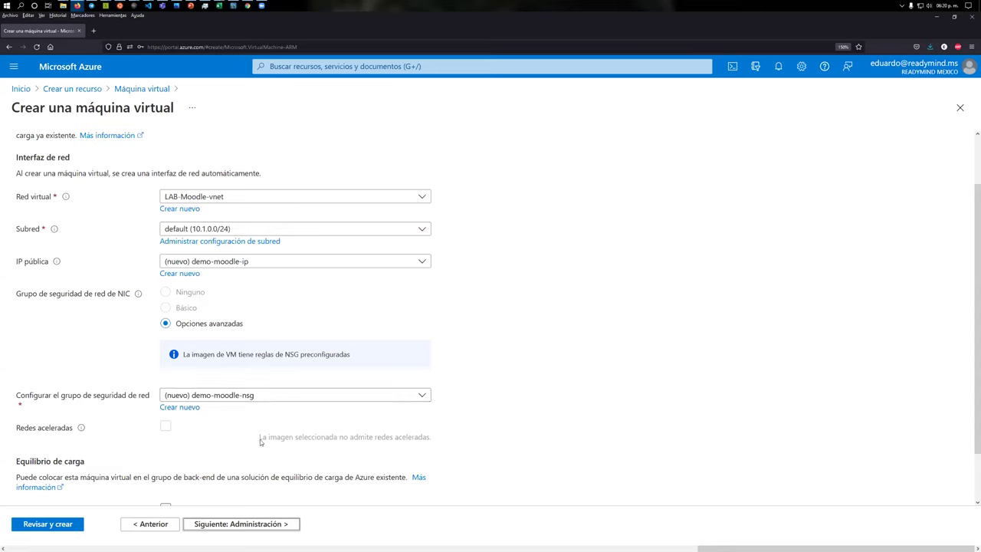
pyautogui.click(271, 529)
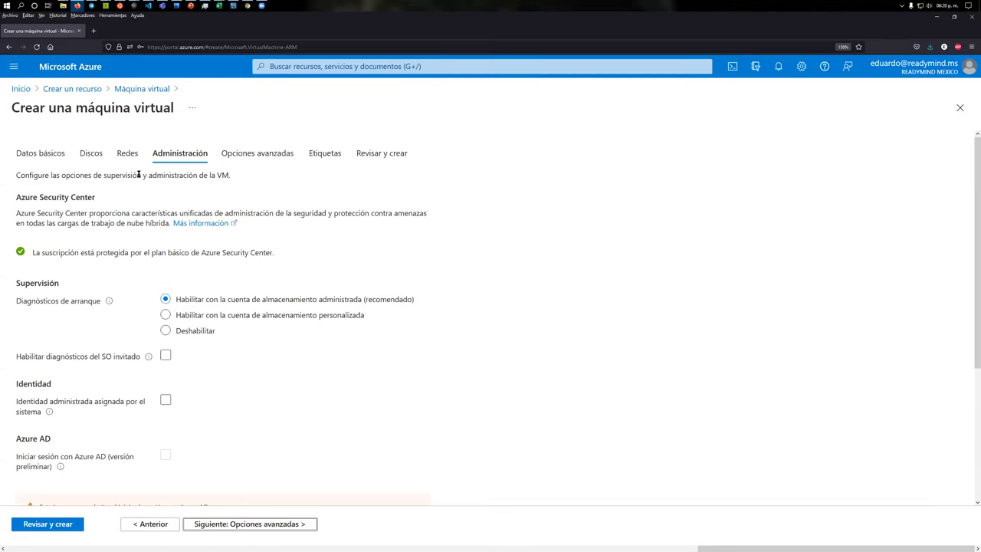
# Keep boot diagnostics on the managed storage account and go on to Opciones avanzadas.
pyautogui.scroll(-1, 263, 315)
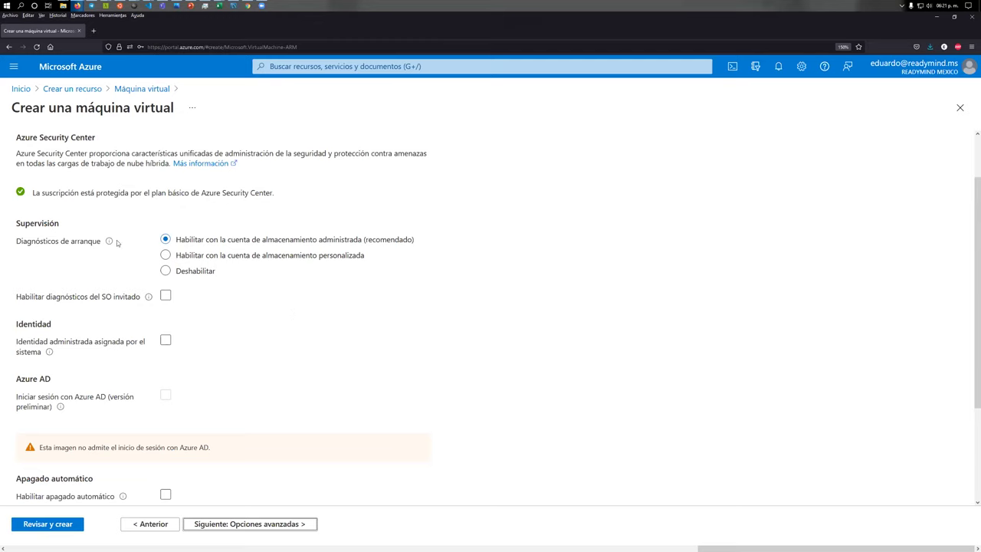
pyautogui.moveTo(112, 246)
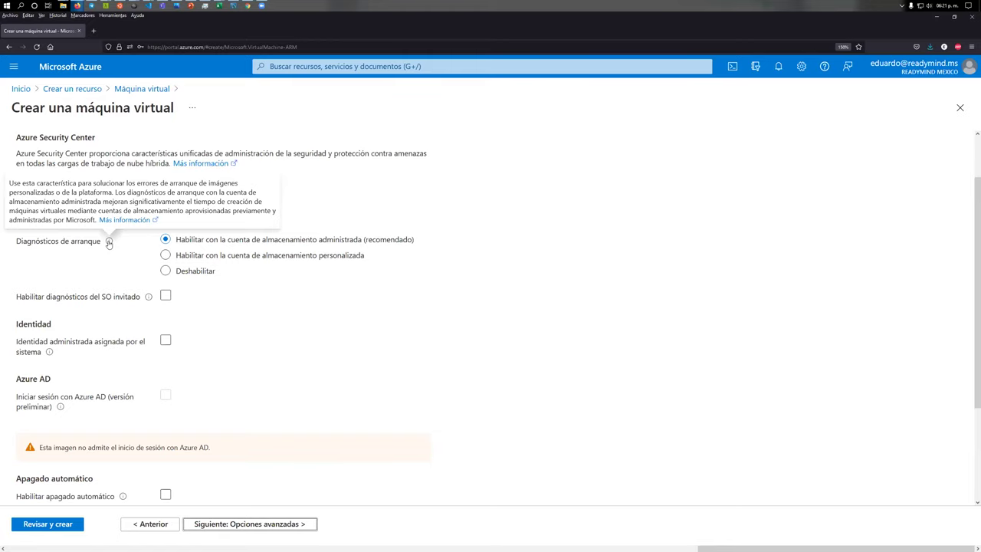
pyautogui.moveTo(97, 223); pyautogui.dragTo(9, 182)
pyautogui.click(52, 211)
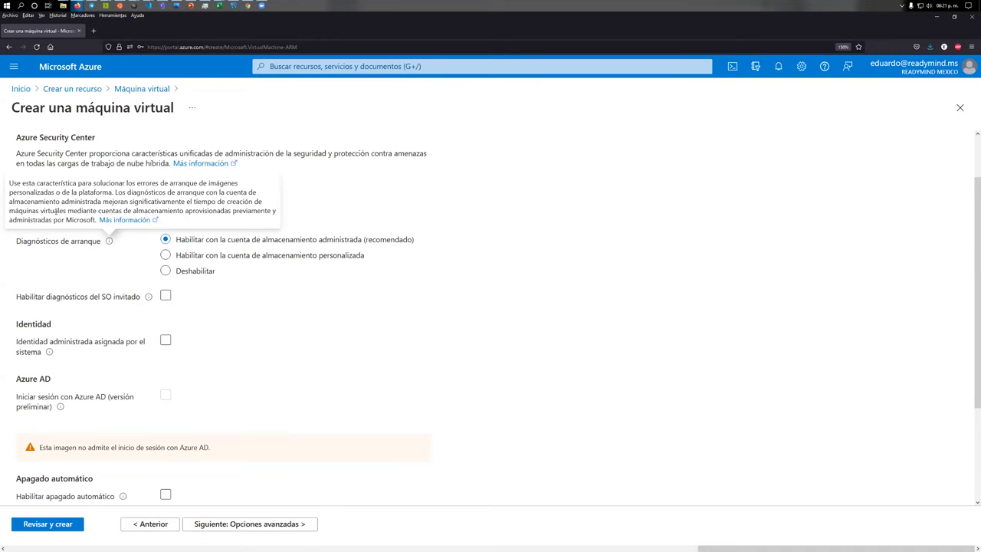
pyautogui.moveTo(97, 221); pyautogui.dragTo(9, 184)
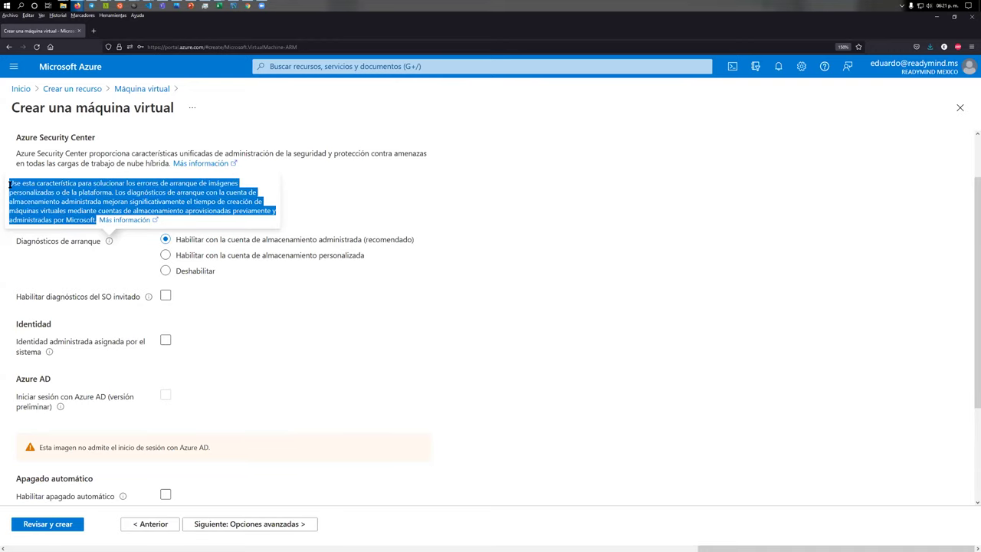
pyautogui.click(9, 185)
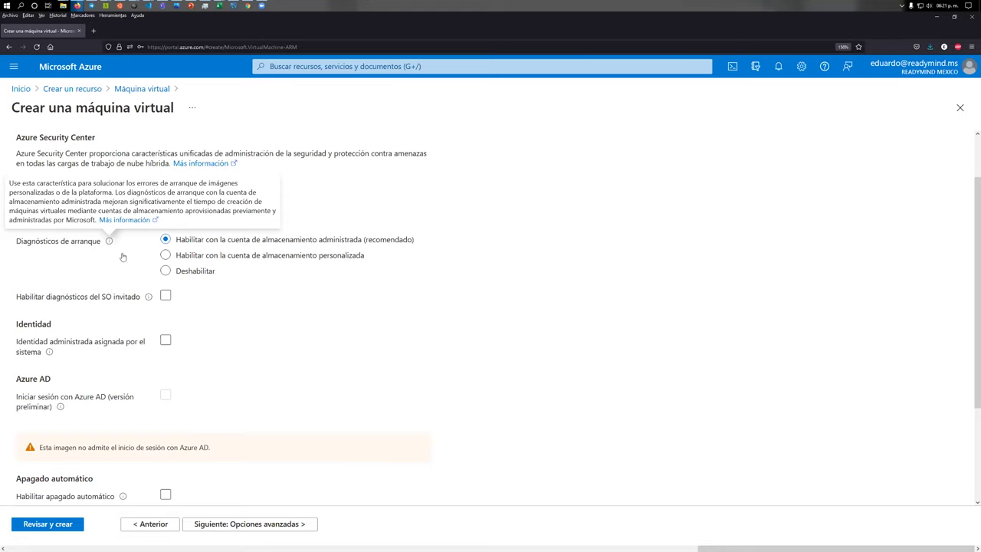
pyautogui.click(280, 524)
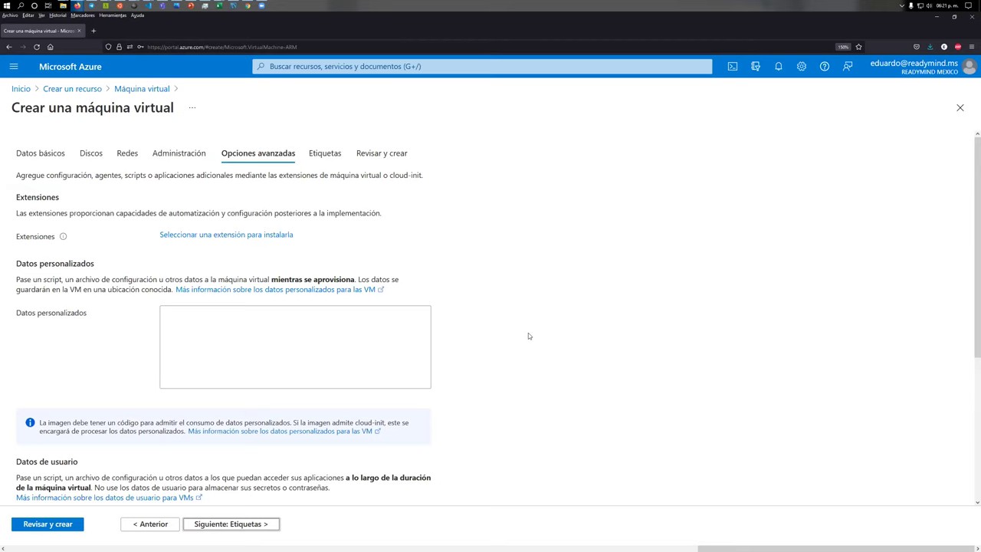
# Pass Opciones avanzadas and Etiquetas without adding tags, jumping to Revisar y crear.
pyautogui.scroll(-3, 528, 336)
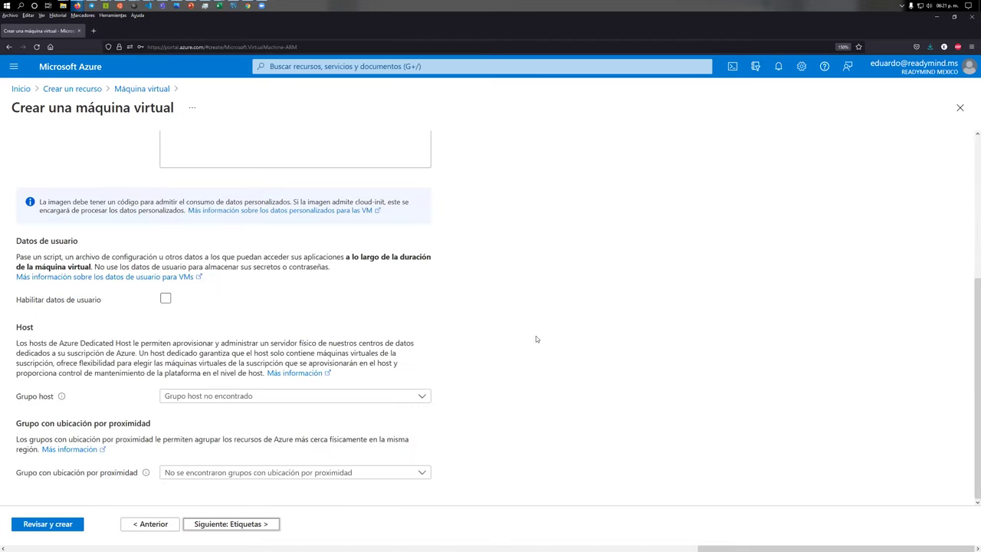
pyautogui.scroll(3, 538, 335)
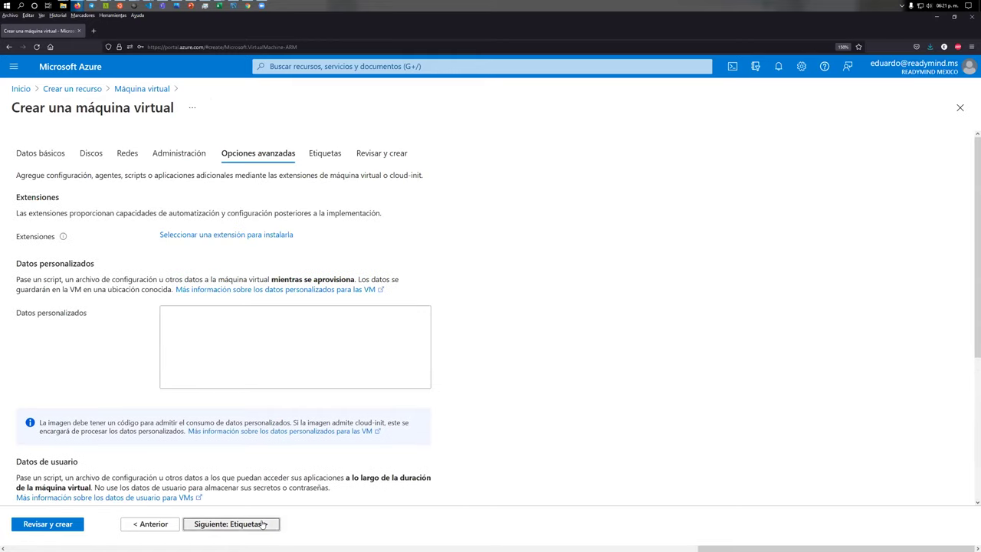
pyautogui.click(262, 523)
pyautogui.click(115, 254)
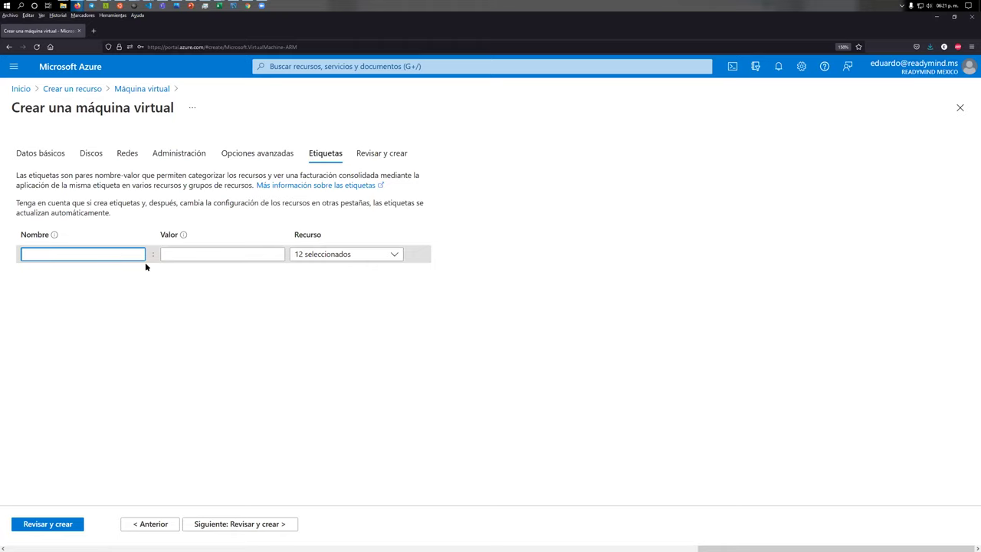
pyautogui.click(392, 153)
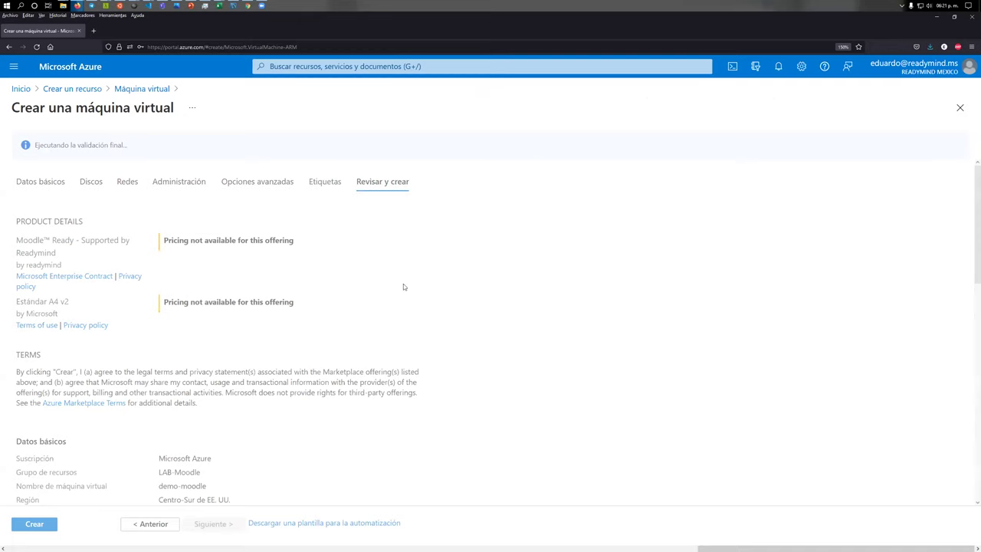
pyautogui.scroll(-1, 969, 274)
pyautogui.scroll(-5, 969, 273)
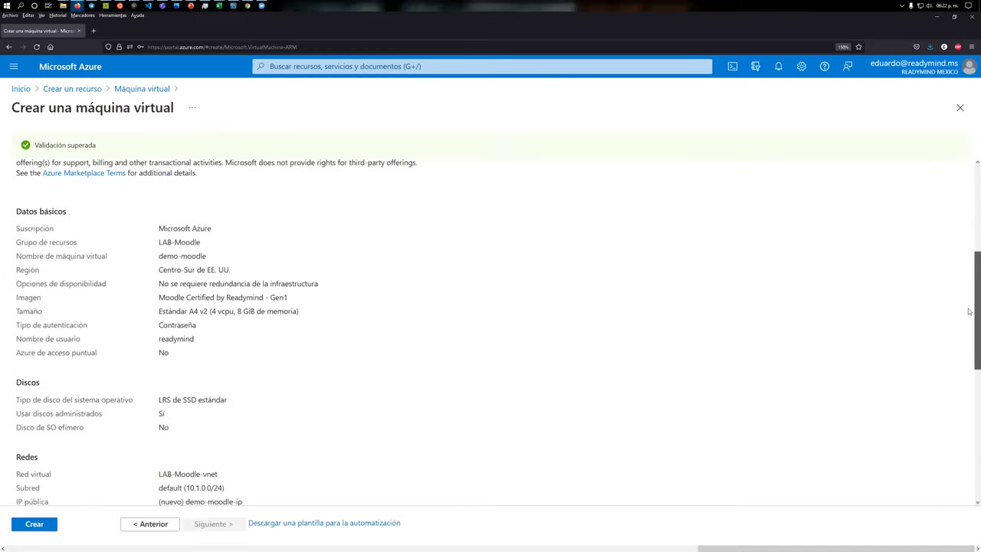
pyautogui.scroll(-1, 969, 310)
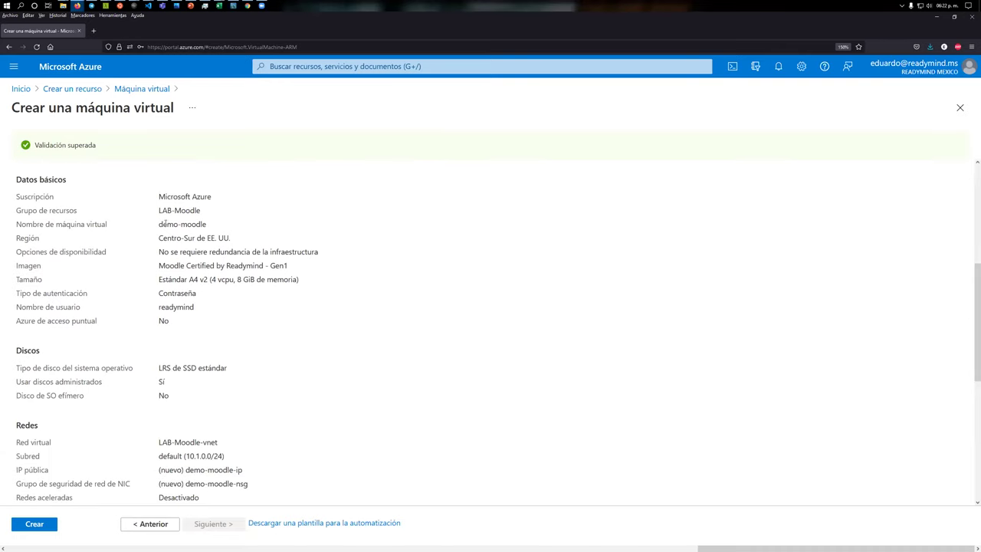
pyautogui.moveTo(159, 237); pyautogui.dragTo(207, 238)
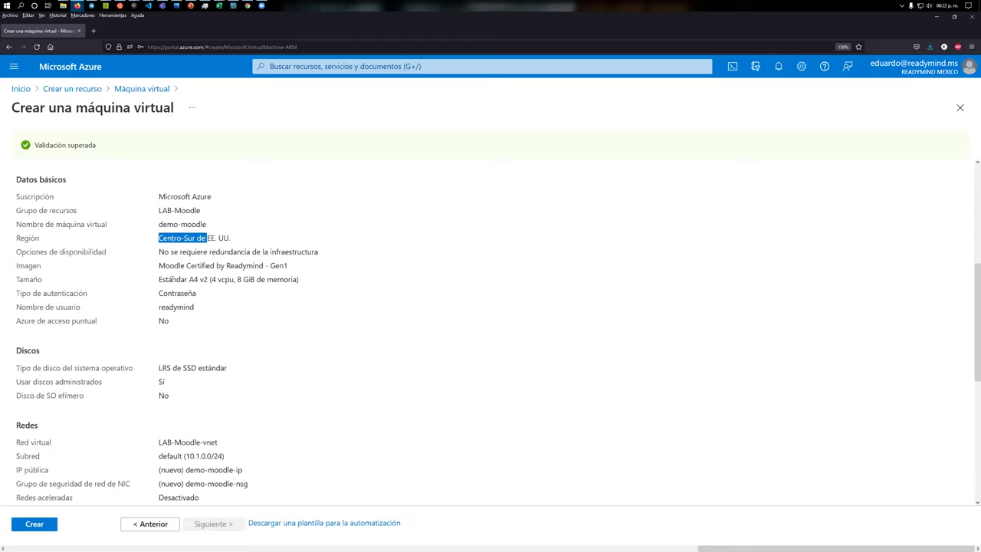
pyautogui.moveTo(217, 279); pyautogui.dragTo(255, 279)
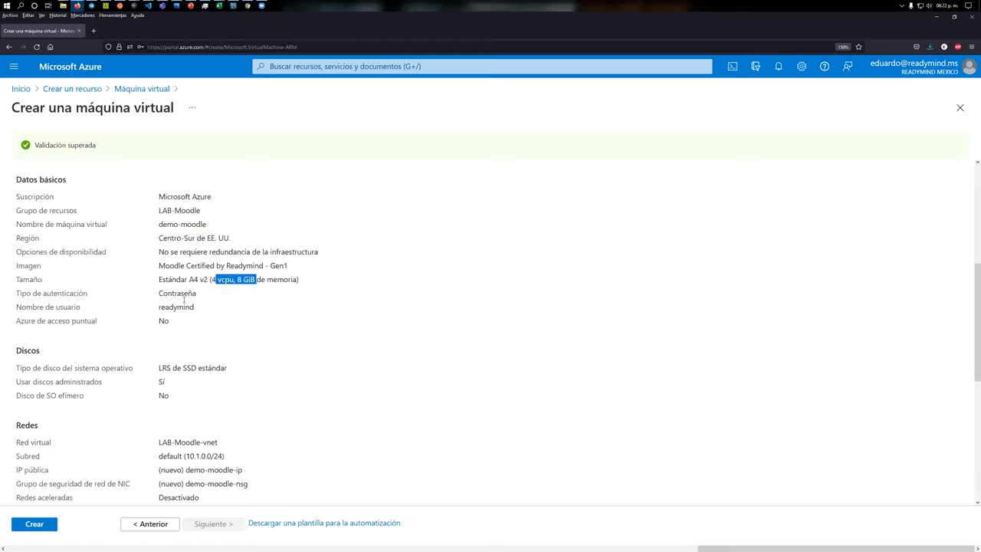
pyautogui.click(228, 384)
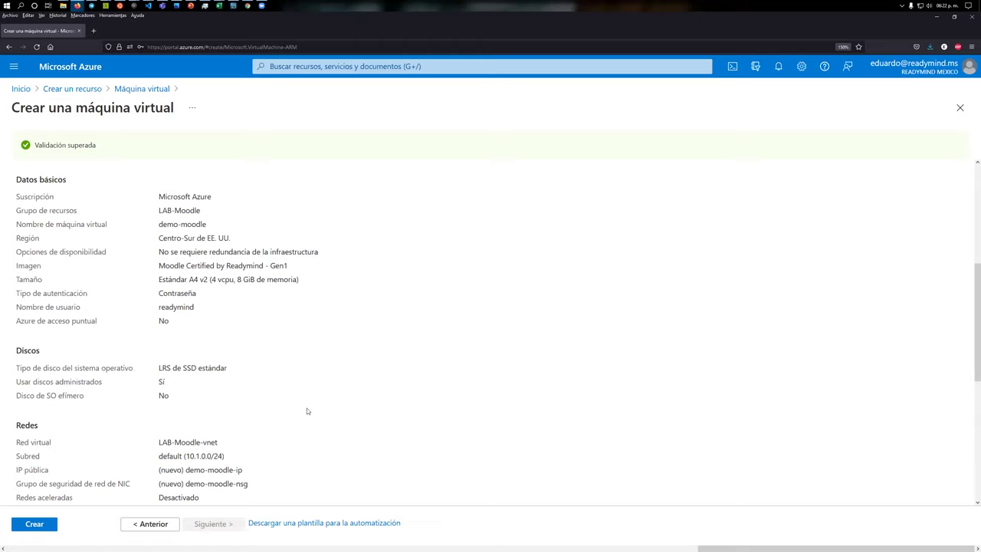
pyautogui.moveTo(969, 320); pyautogui.dragTo(969, 320)
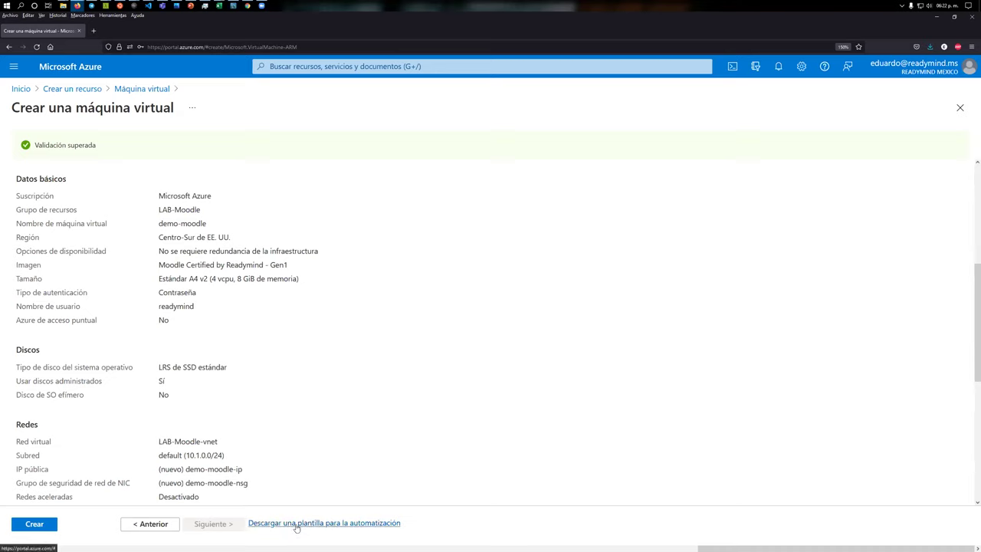
pyautogui.click(296, 525)
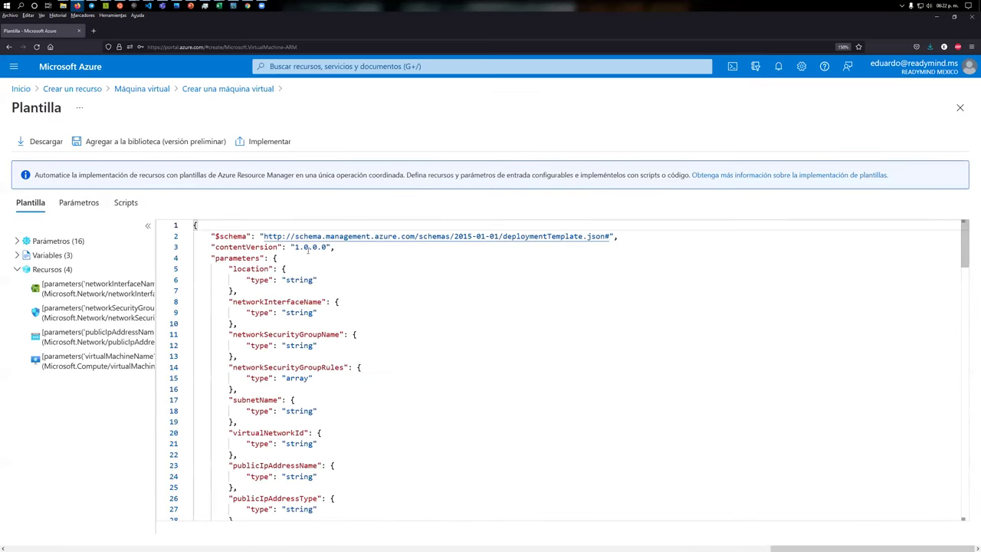
# Download the automation template as template.zip, then launch the demo-moodle VM deployment.
pyautogui.click(40, 141)
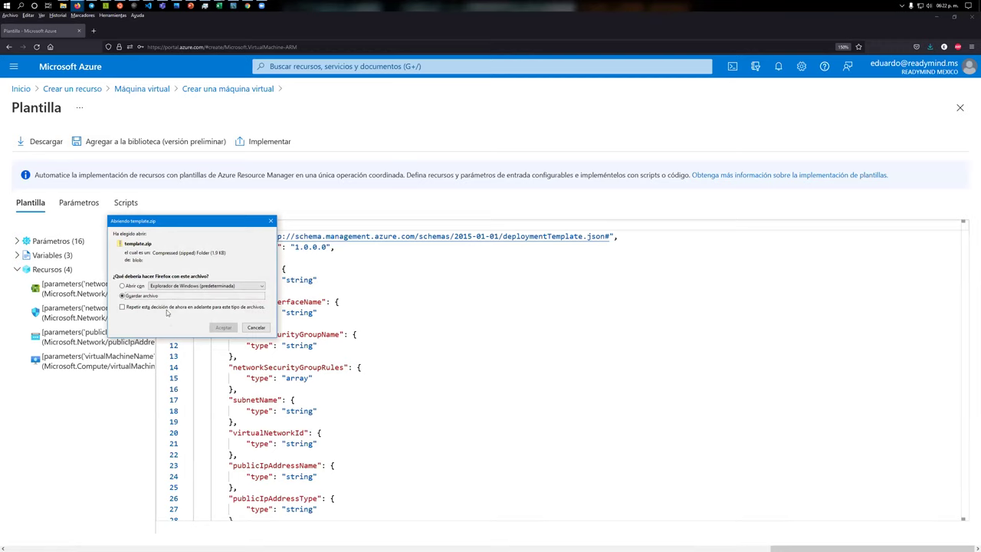
pyautogui.click(222, 327)
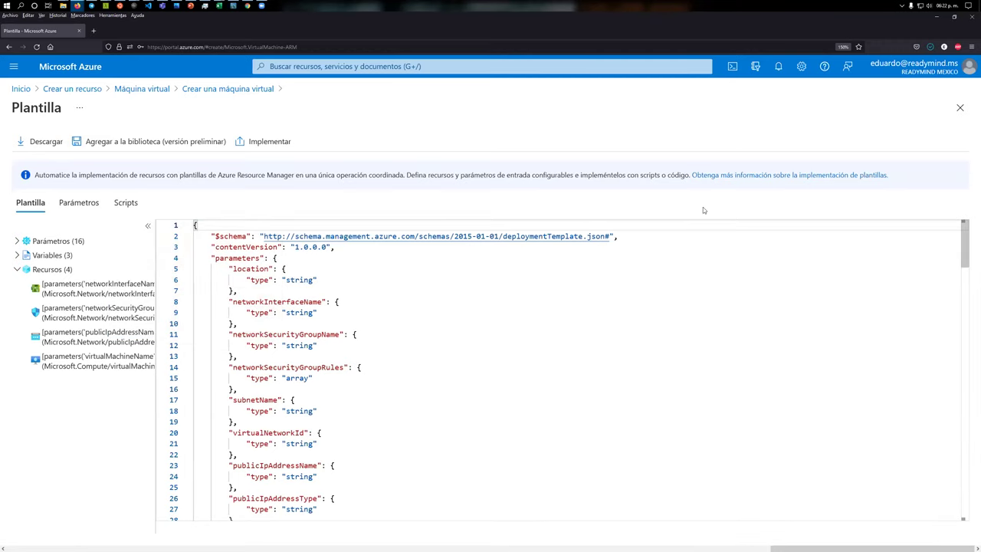
pyautogui.click(960, 108)
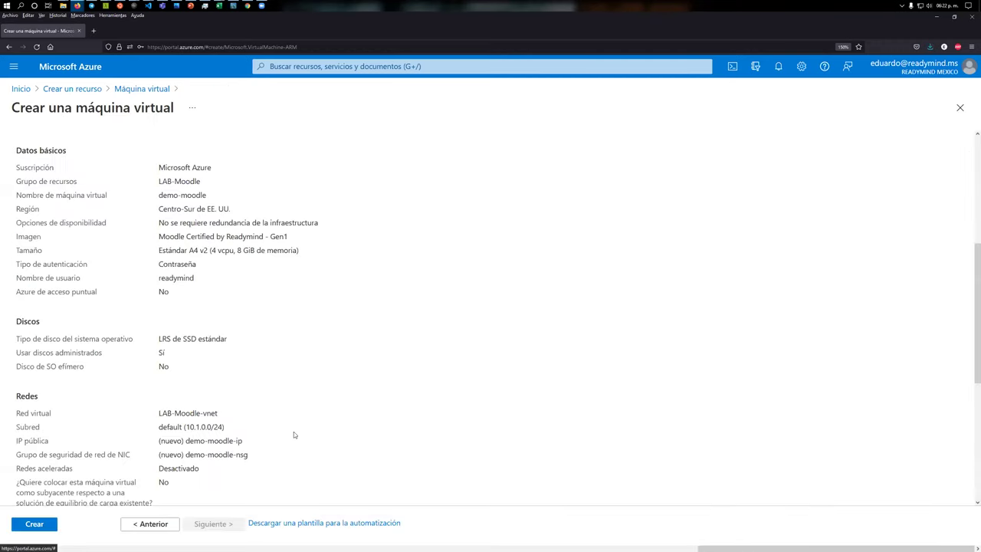
pyautogui.scroll(-5, 294, 432)
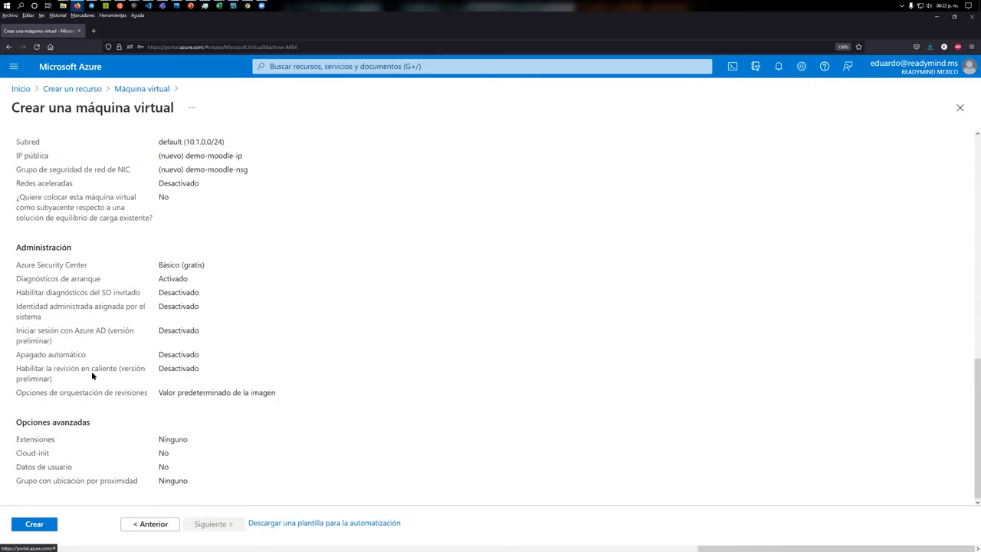
pyautogui.click(34, 525)
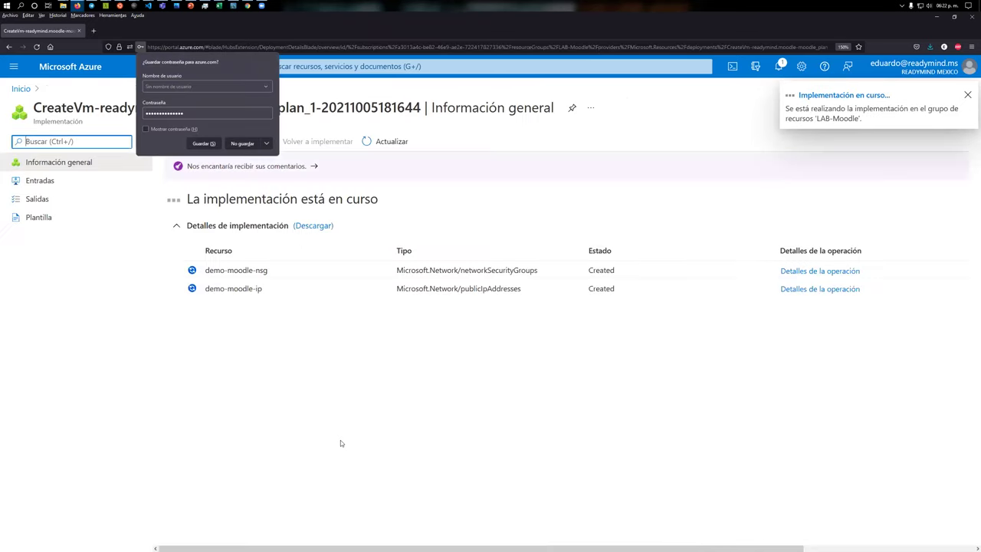
# Decline saving the browser password, open Cmder at lower right, and refresh until deployment completes.
pyautogui.click(242, 144)
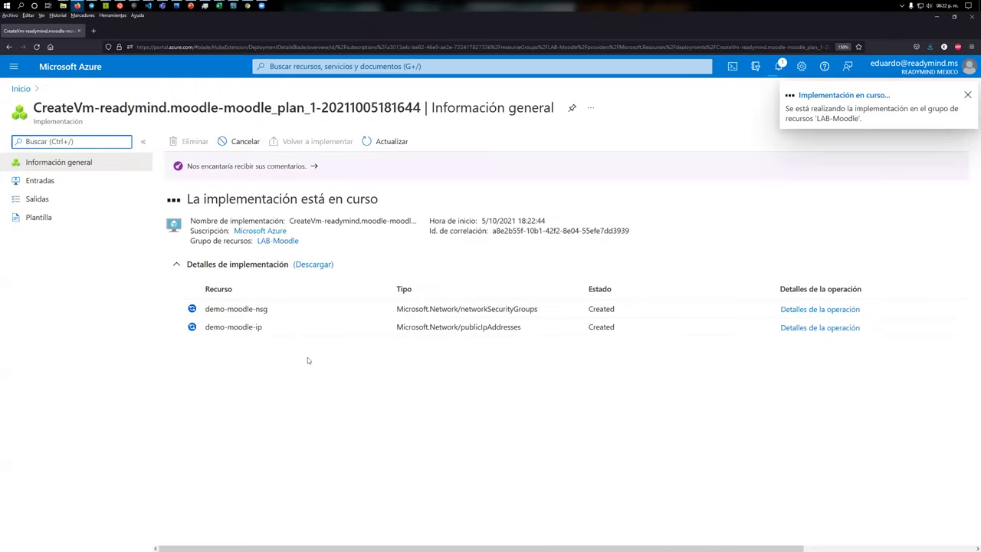
pyautogui.press('super+r')
pyautogui.press('Return')
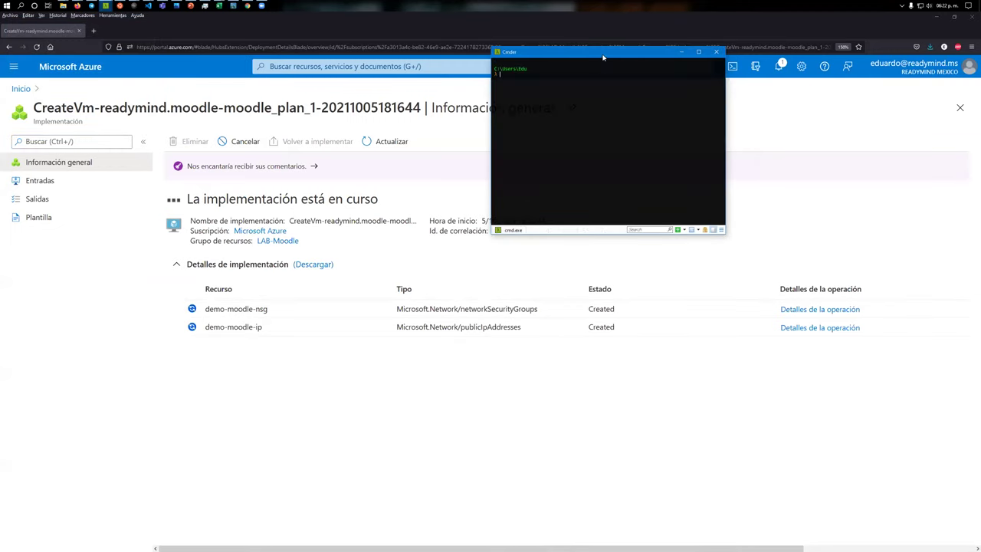
pyautogui.moveTo(601, 62); pyautogui.dragTo(317, 372)
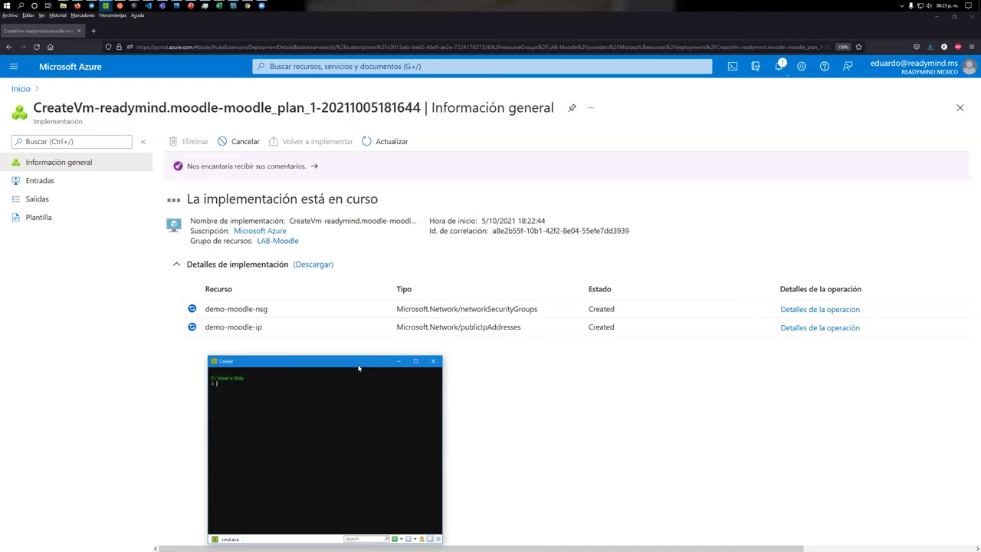
pyautogui.moveTo(358, 368); pyautogui.dragTo(649, 397)
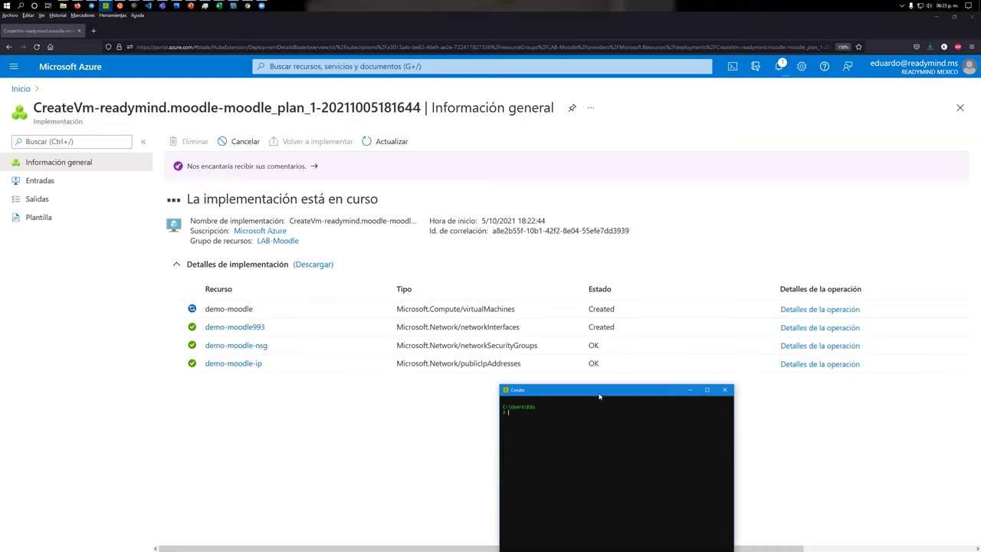
pyautogui.moveTo(602, 396); pyautogui.dragTo(802, 391)
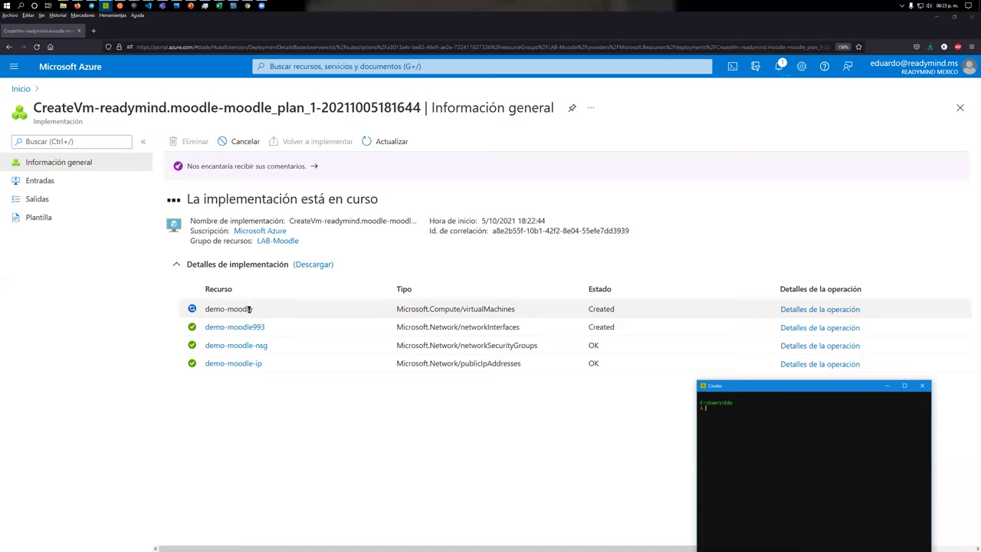
pyautogui.click(389, 144)
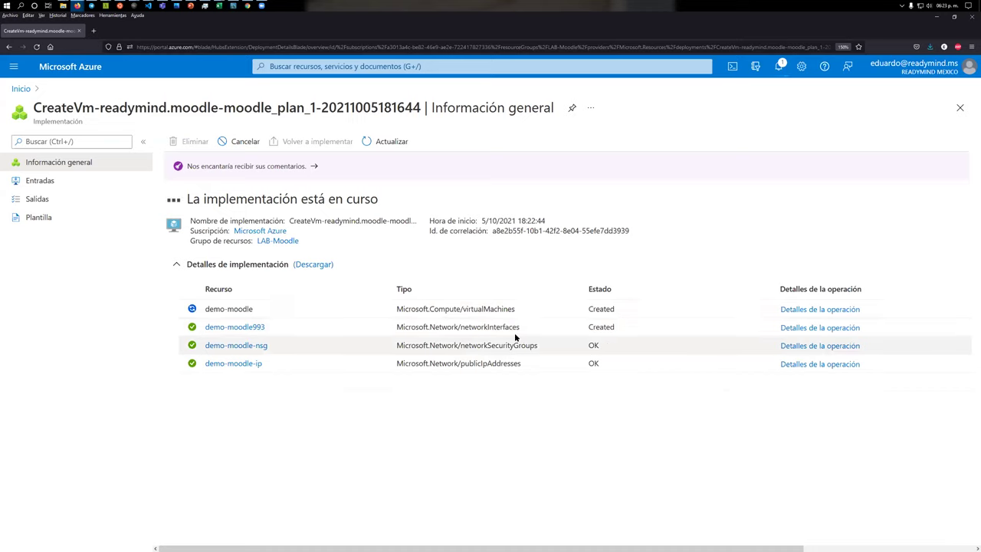
pyautogui.click(389, 141)
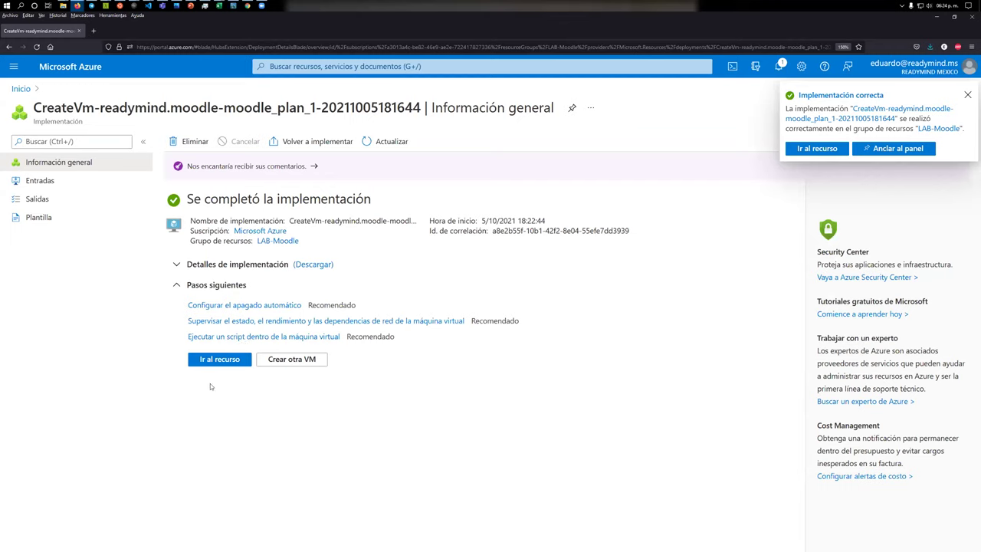
pyautogui.moveTo(188, 198); pyautogui.dragTo(151, 252)
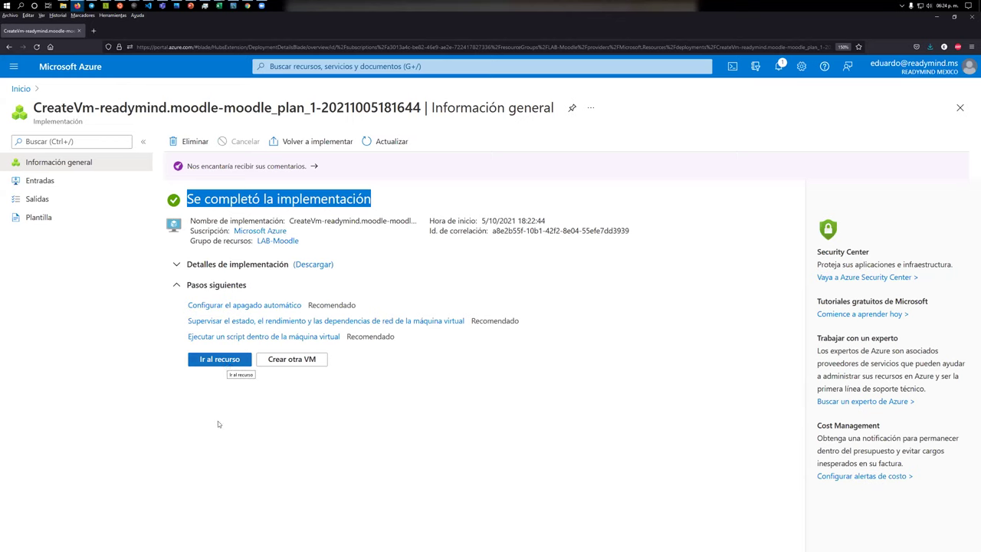
pyautogui.click(227, 360)
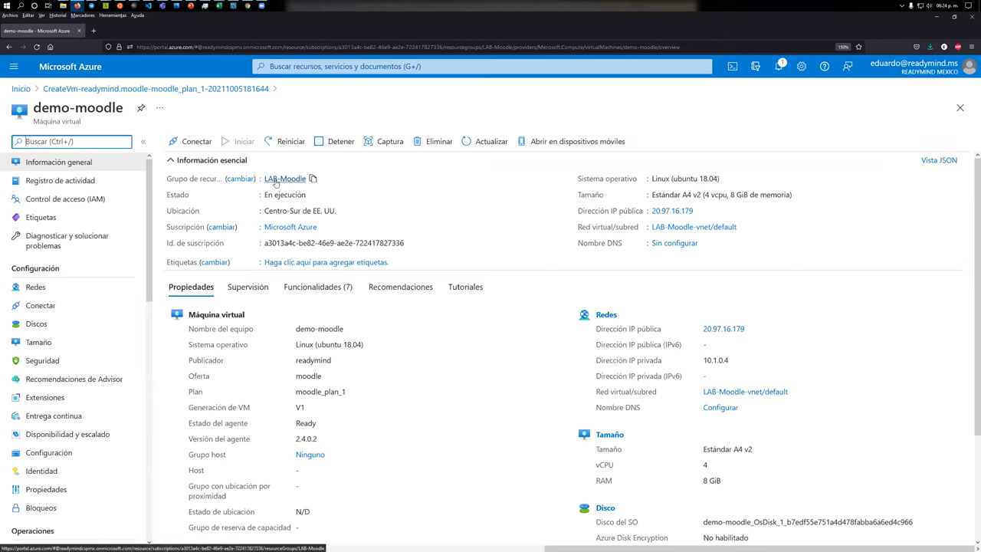
# Open the LAB-Moodle resource group from the VM overview's Resource group link.
pyautogui.click(276, 179)
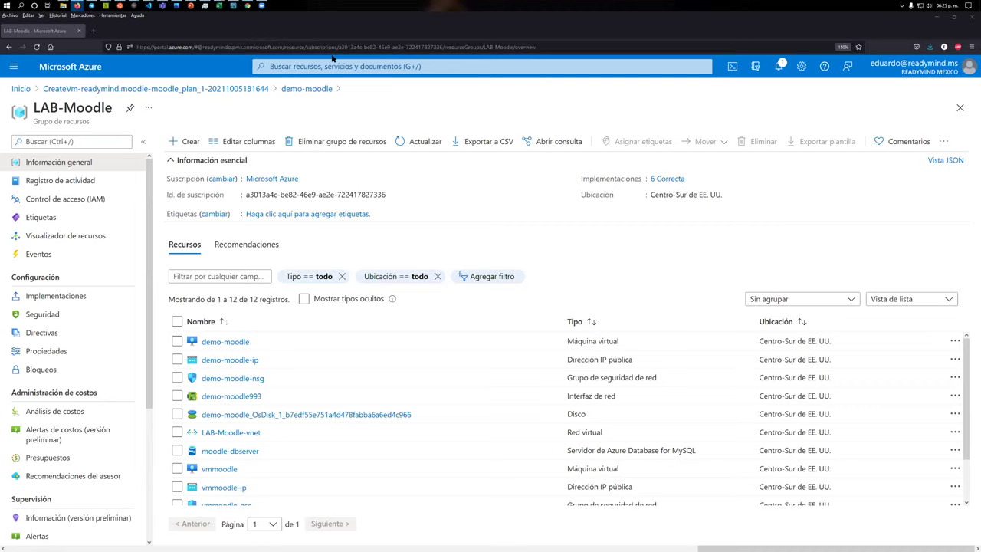
# Zoom the browser out twice to 130% so all 12 LAB-Moodle resources fit.
pyautogui.hotkey('ctrl', '-')
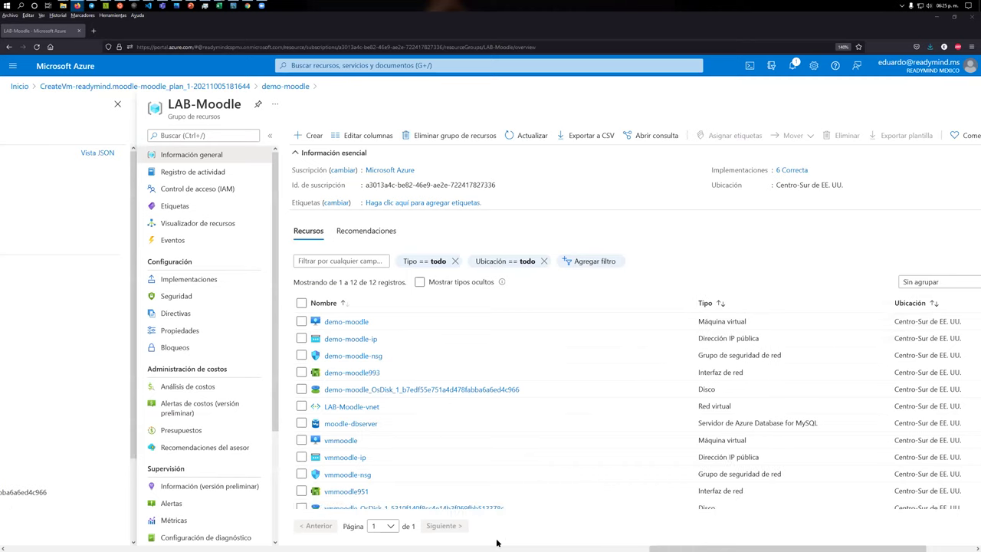
pyautogui.hscroll(3, 653, 526)
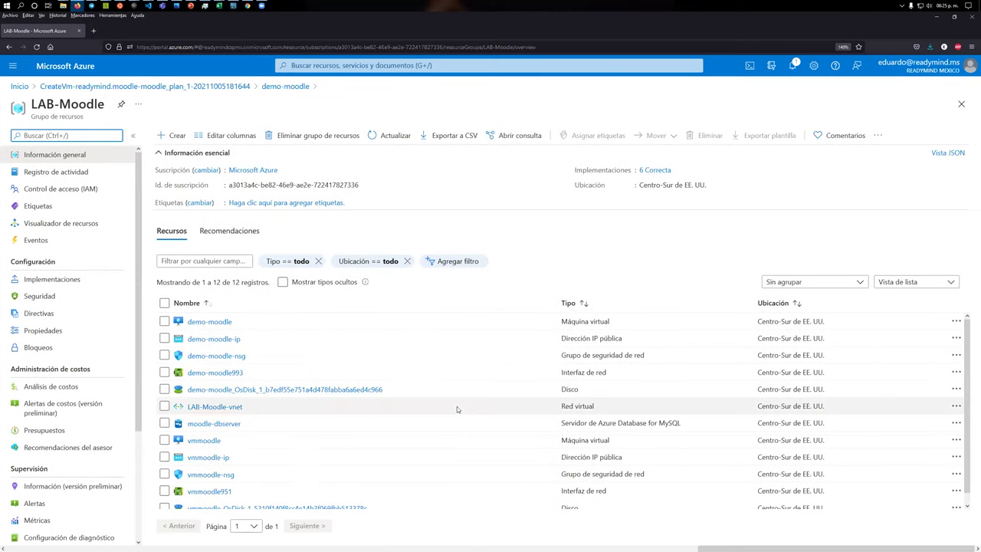
pyautogui.hotkey('ctrl', '-')
pyautogui.hscroll(3, 678, 543)
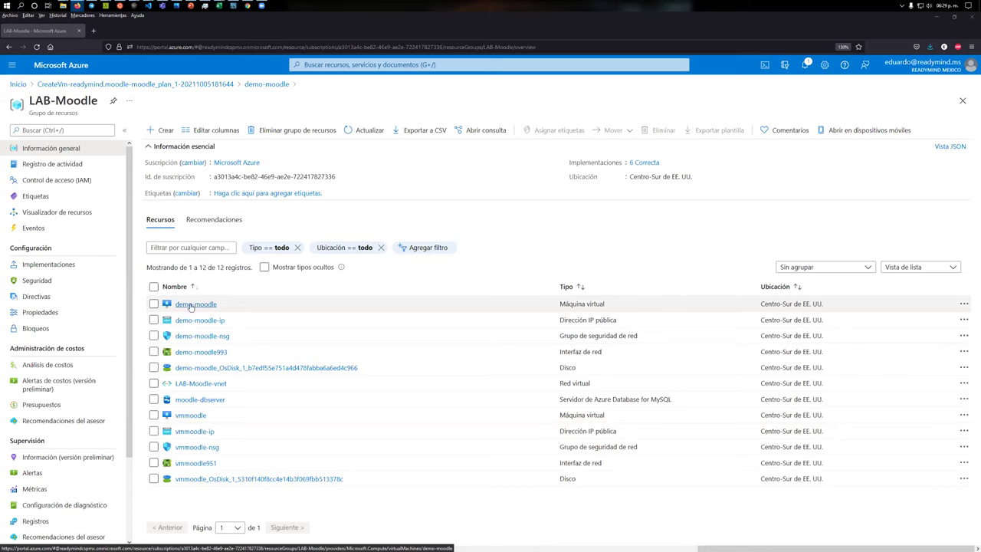
# Open the demo-moodle VM and copy its public IP 20.97.16.179.
pyautogui.click(191, 305)
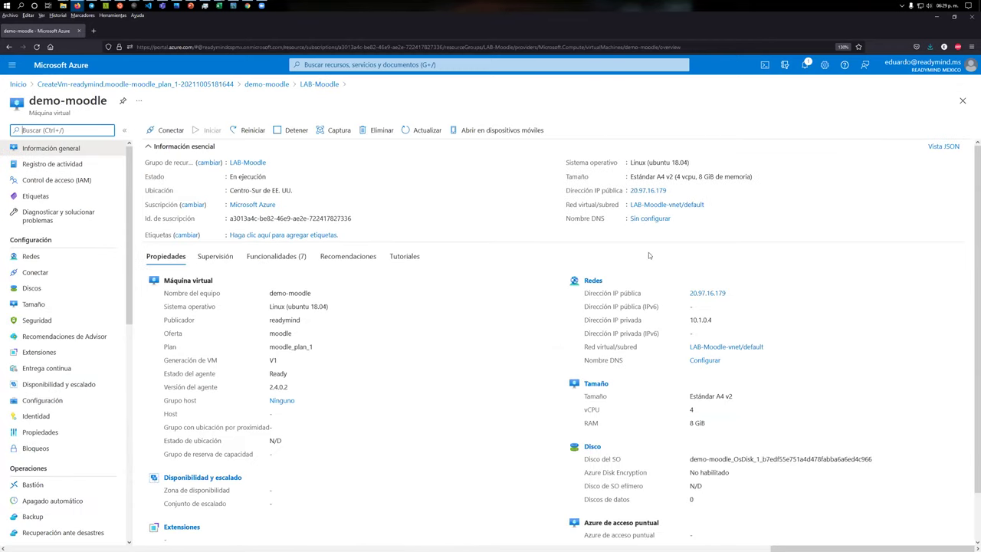
pyautogui.click(672, 191)
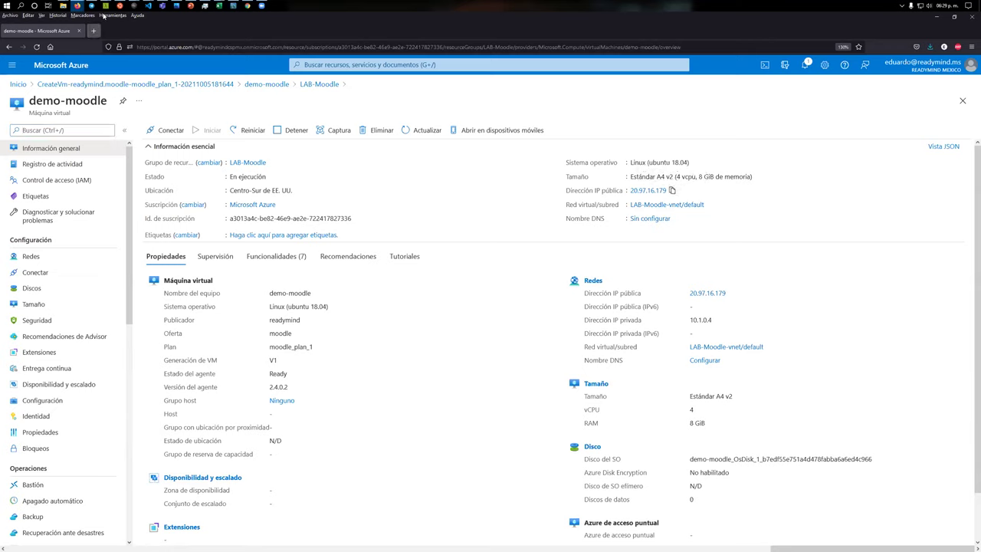
# In Cmder, ssh to 20.97.16.179 as the VM's admin user and accept the host fingerprint.
pyautogui.click(105, 6)
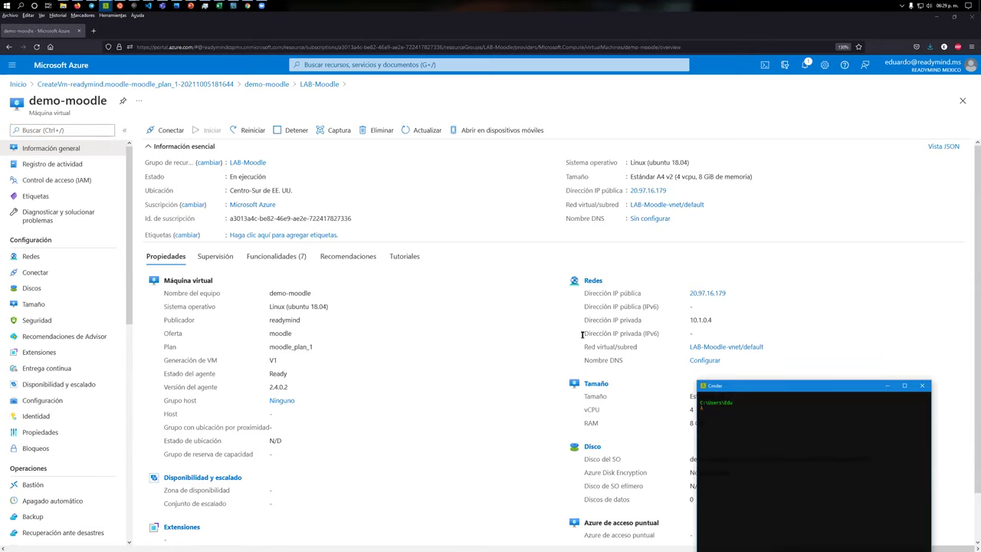
pyautogui.moveTo(773, 386); pyautogui.dragTo(365, 288)
pyautogui.moveTo(522, 368); pyautogui.dragTo(710, 371)
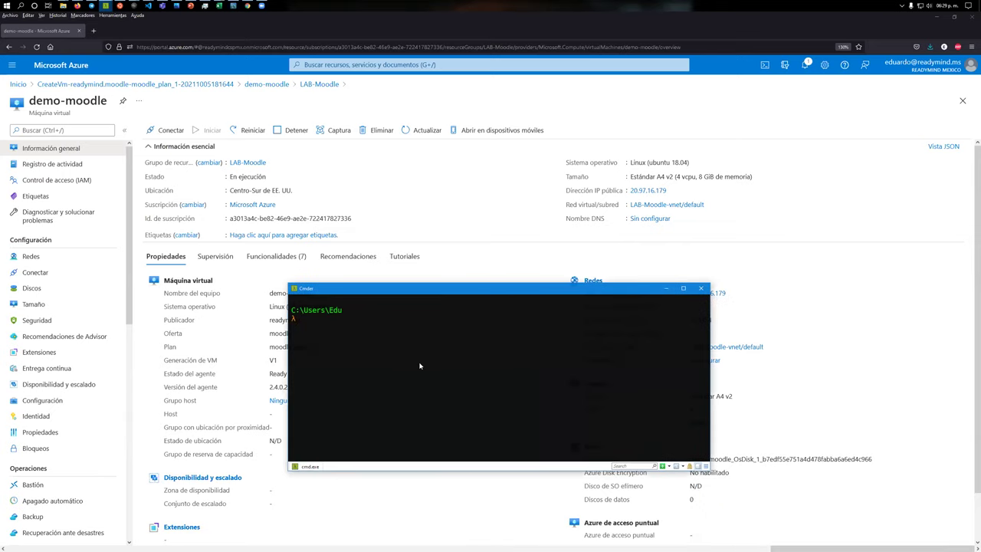
pyautogui.write('ssh readymind@20.97.16.179')
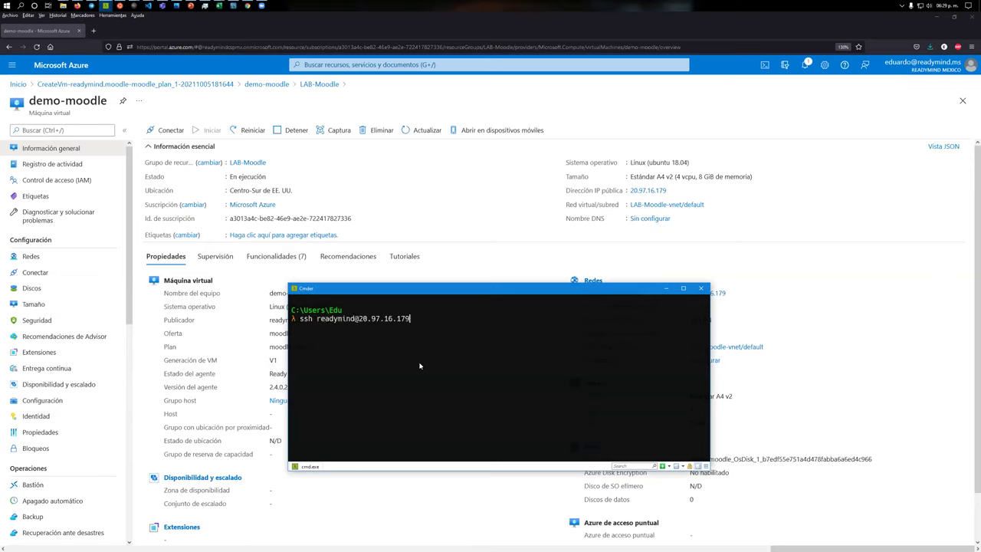
pyautogui.press('Return')
pyautogui.write('yes')
pyautogui.press('Return')
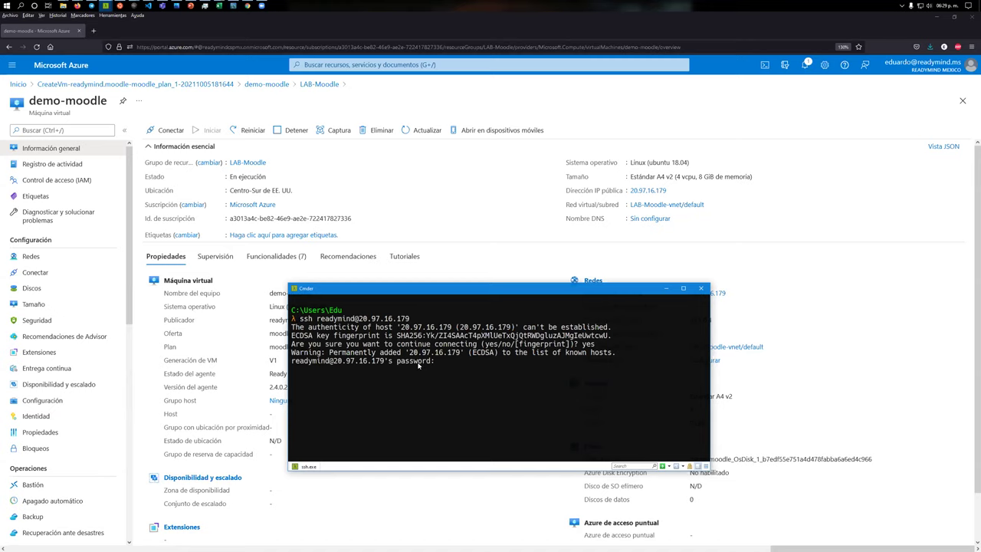
# Enter the account password to reach the shell prompt, then copy the public IP again.
pyautogui.moveTo(503, 283); pyautogui.dragTo(504, 225)
pyautogui.press('Return')
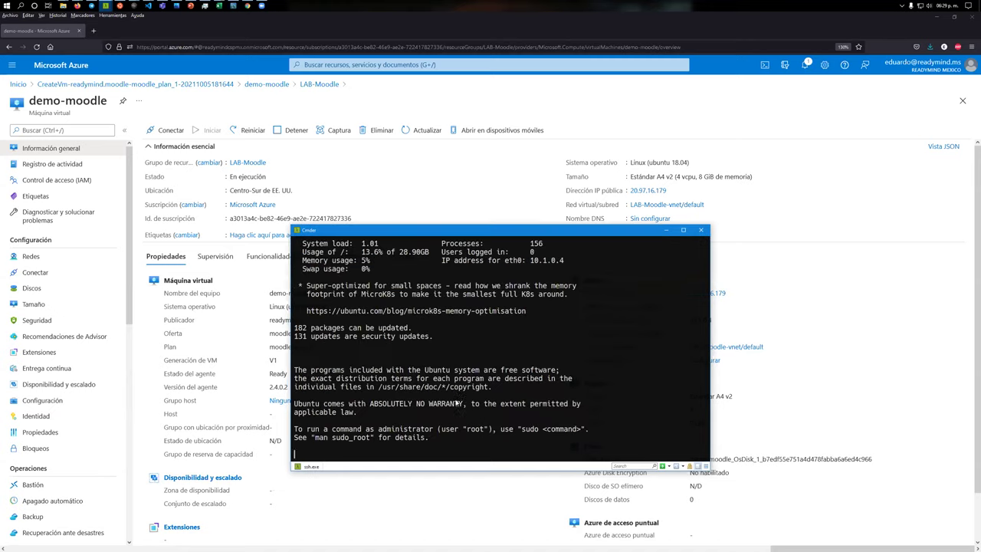
pyautogui.moveTo(398, 237); pyautogui.dragTo(226, 224)
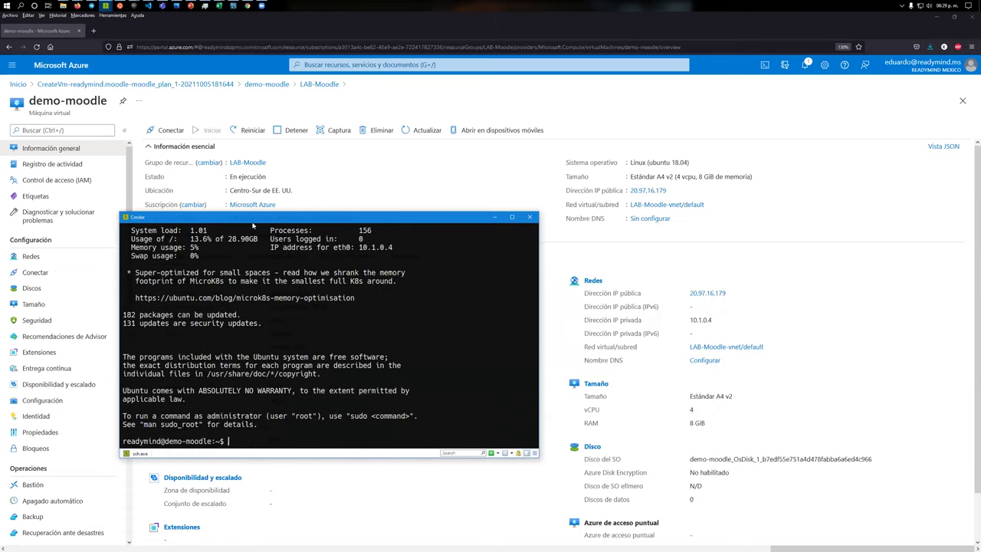
pyautogui.moveTo(253, 225); pyautogui.dragTo(266, 194)
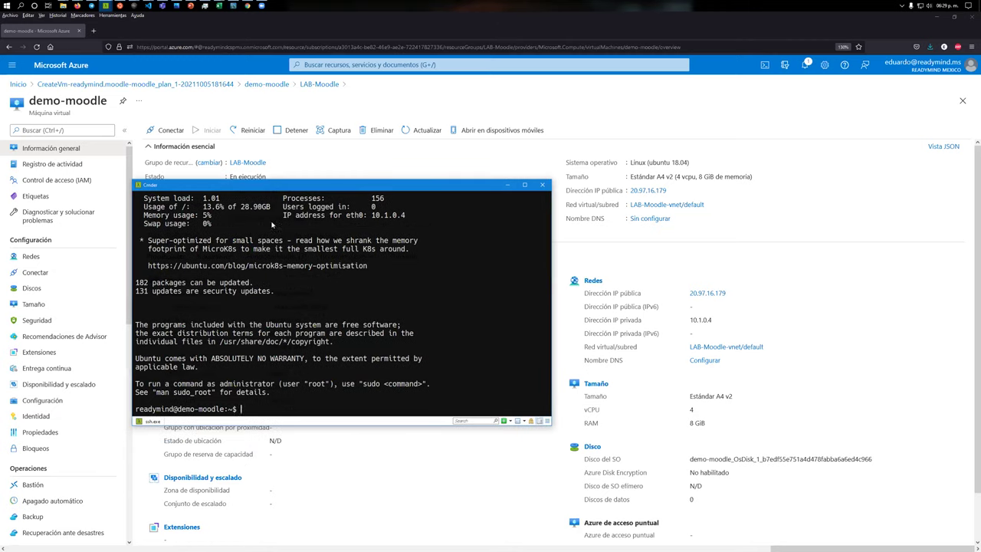
pyautogui.click(673, 191)
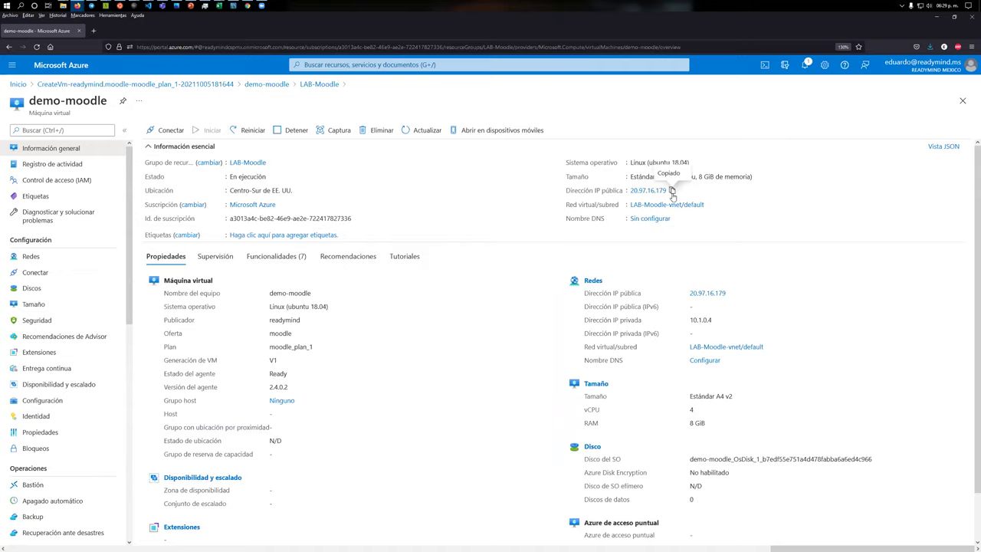
# Load 20.97.16.179 in a new tab and confirm the 'It works Ubuntu 18.04 LTS!' page.
pyautogui.click(93, 30)
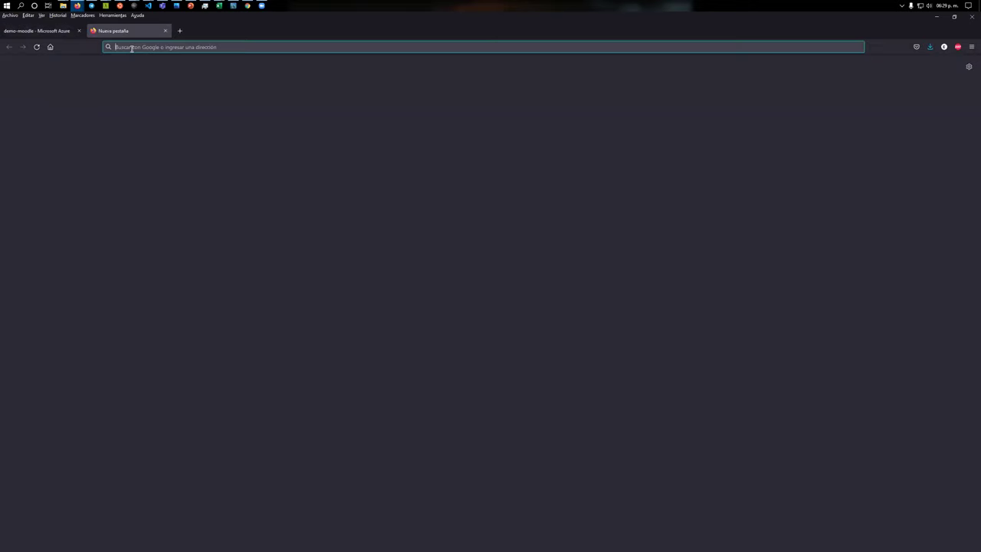
pyautogui.hotkey('ctrl', 'v')
pyautogui.press('Return')
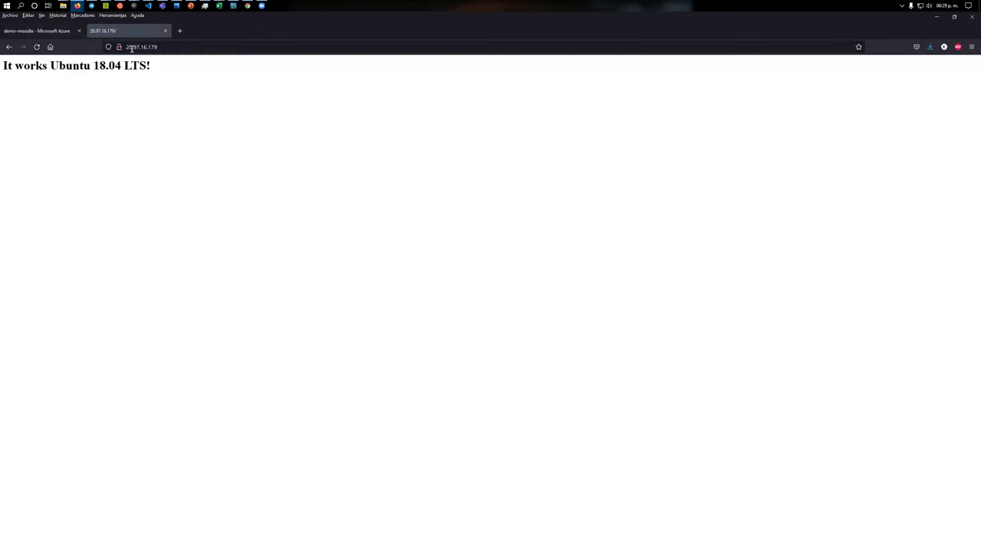
pyautogui.moveTo(158, 68); pyautogui.dragTo(2, 68)
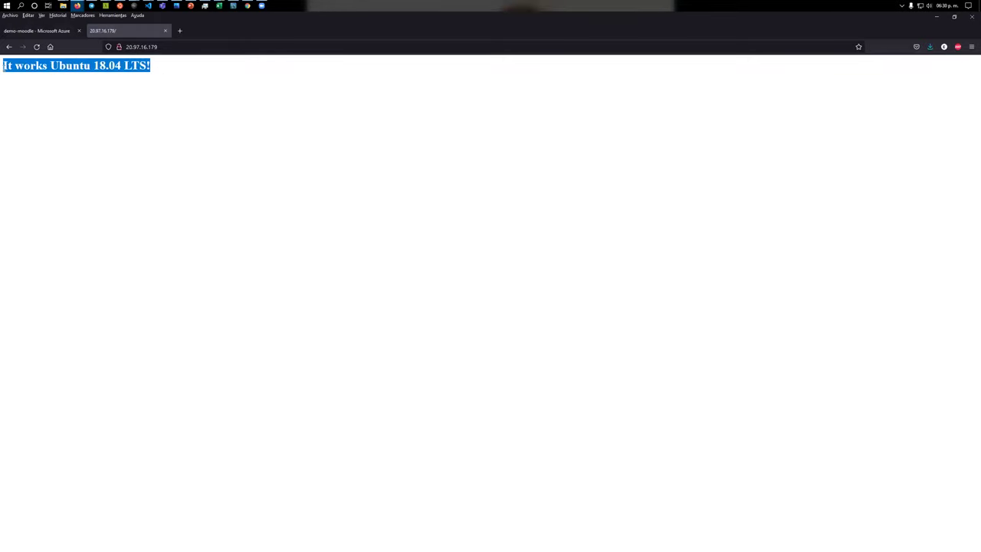
pyautogui.click(163, 70)
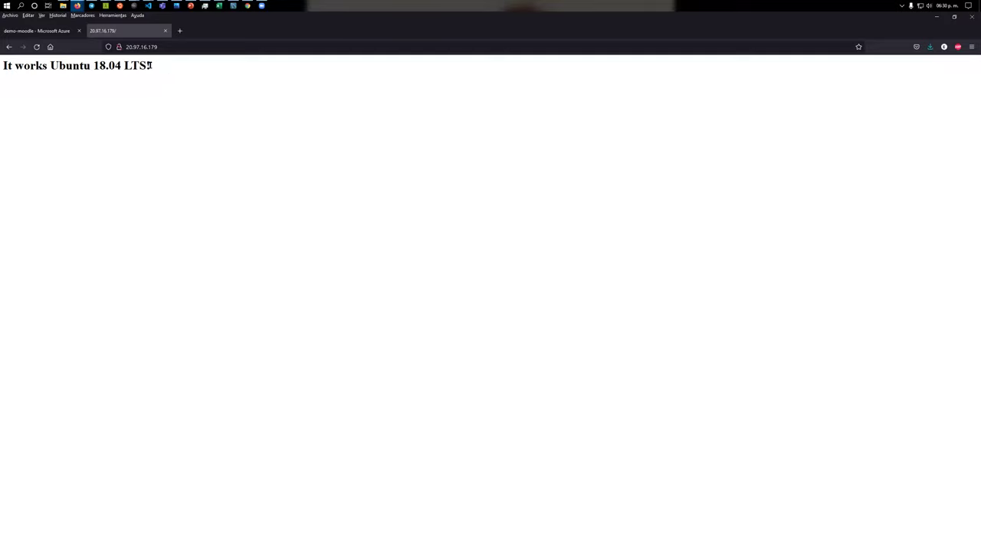
# Load 20.97.16.179/moodle and move the SSH console aside to reveal the page.
pyautogui.click(177, 47)
pyautogui.click(180, 46)
pyautogui.write('/mood')
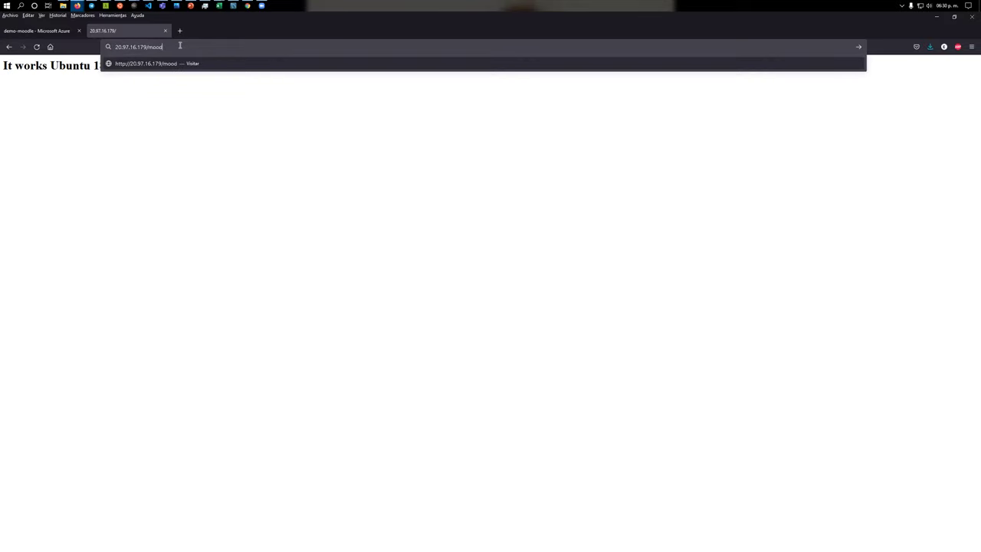
pyautogui.write('le')
pyautogui.press('Return')
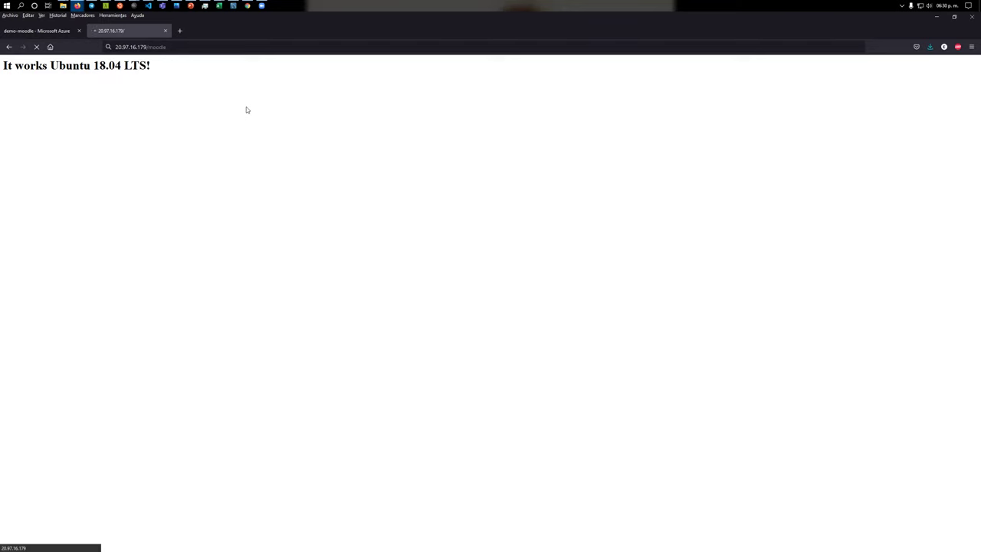
pyautogui.hotkey('alt', 'Tab')
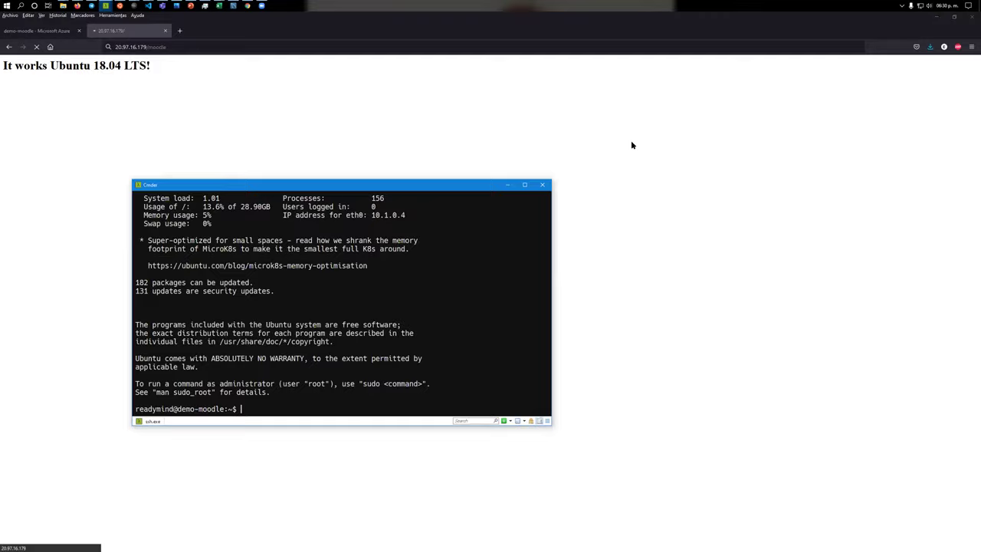
pyautogui.moveTo(171, 185); pyautogui.dragTo(572, 141)
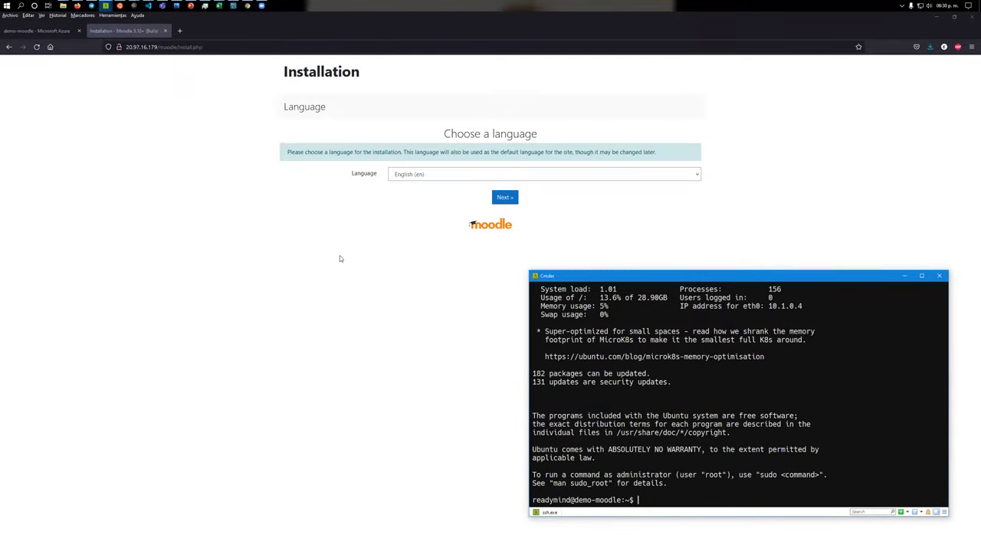
# Dock the existing Readymind MX LAB site to the right half, then bring the installer window forward.
pyautogui.click(344, 270)
pyautogui.hotkey('ctrl', '+')
pyautogui.hotkey('ctrl', '+')
pyautogui.hotkey('ctrl', '+')
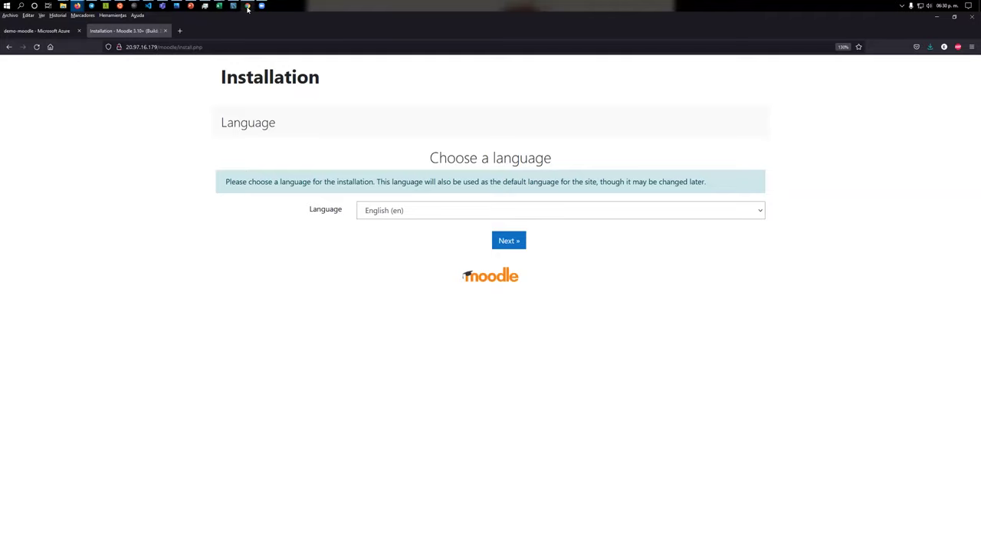
pyautogui.moveTo(247, 6)
pyautogui.click(245, 48)
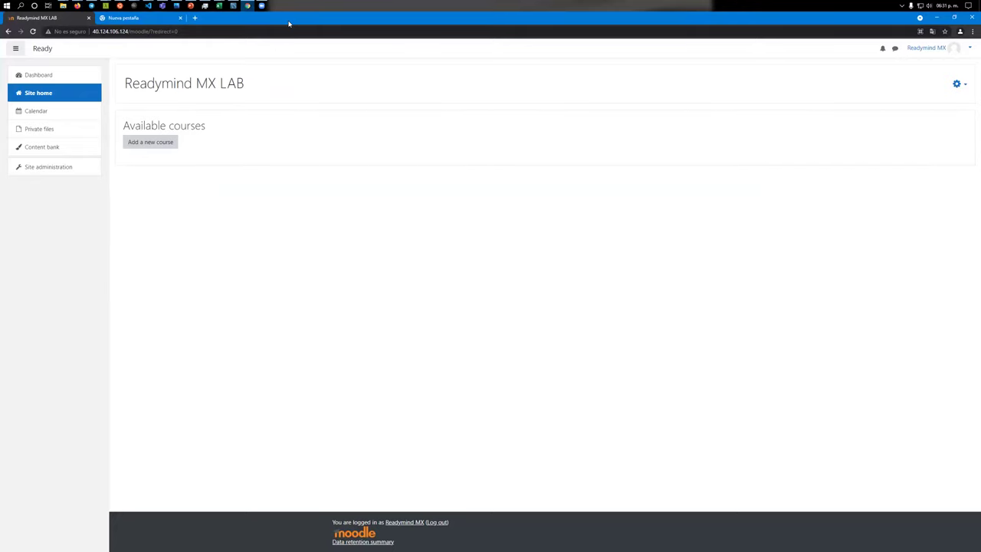
pyautogui.press('super+Right')
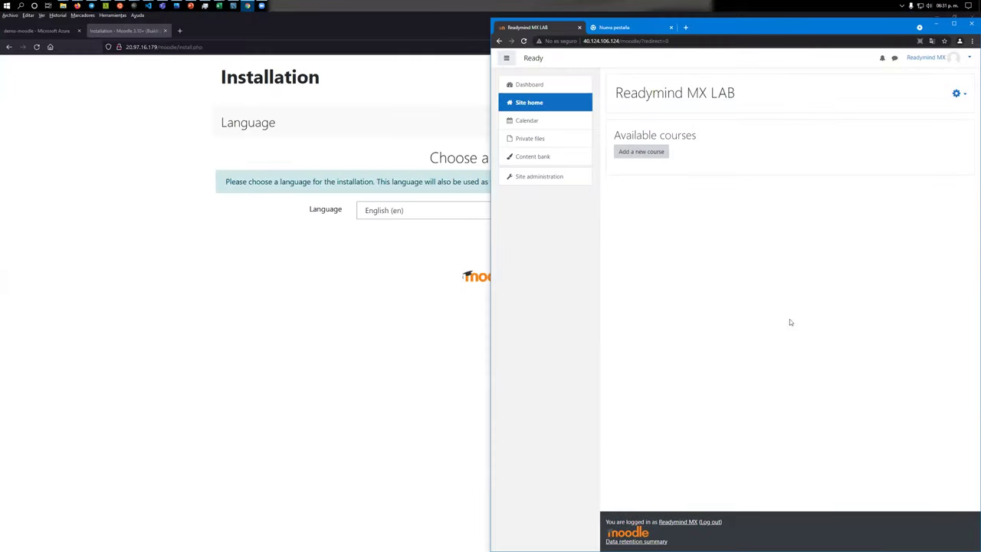
pyautogui.moveTo(620, 41); pyautogui.dragTo(582, 41)
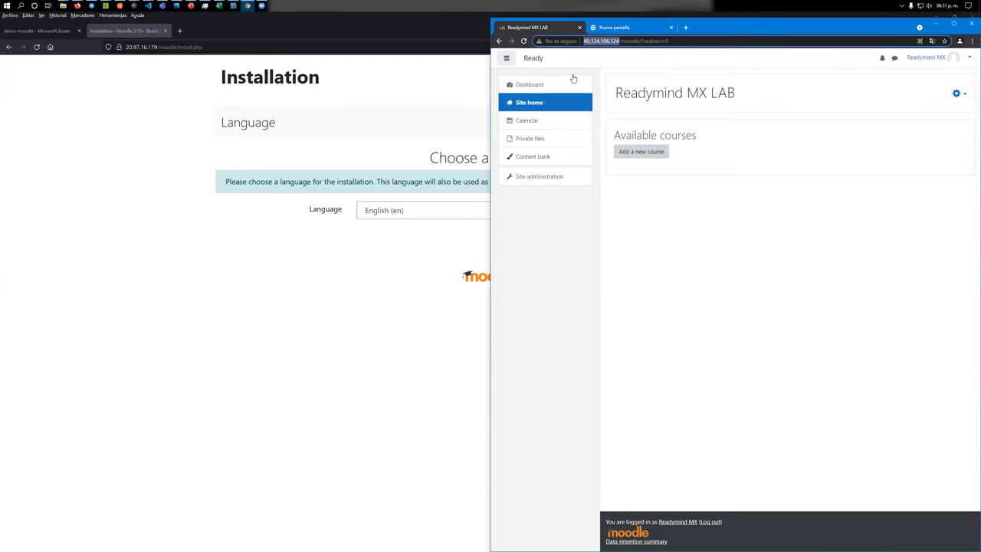
pyautogui.click(38, 32)
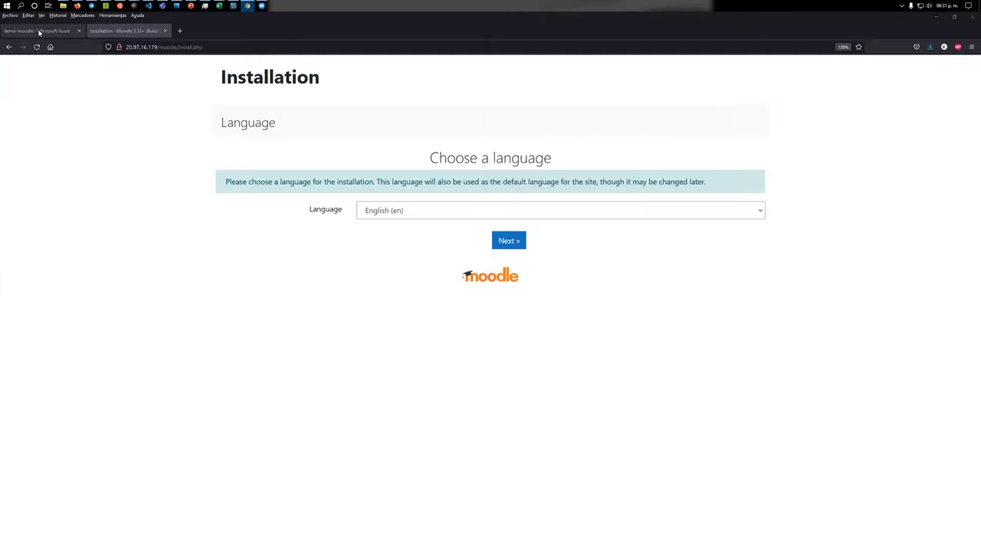
# Open the vmmoodle VM overview (IP 40.124.106.124) and snap the Readymind MX LAB Moodle site to the right half.
pyautogui.click(247, 164)
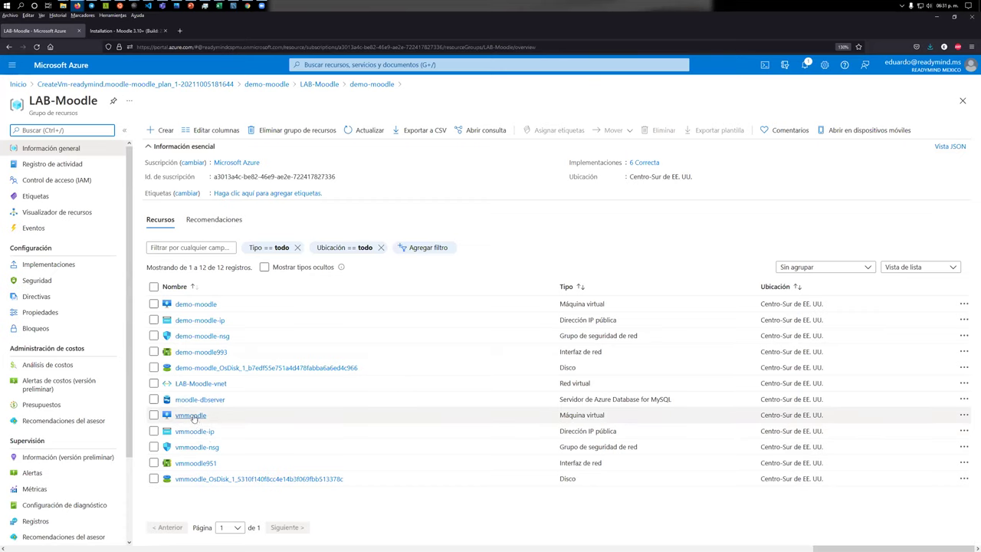
pyautogui.click(191, 416)
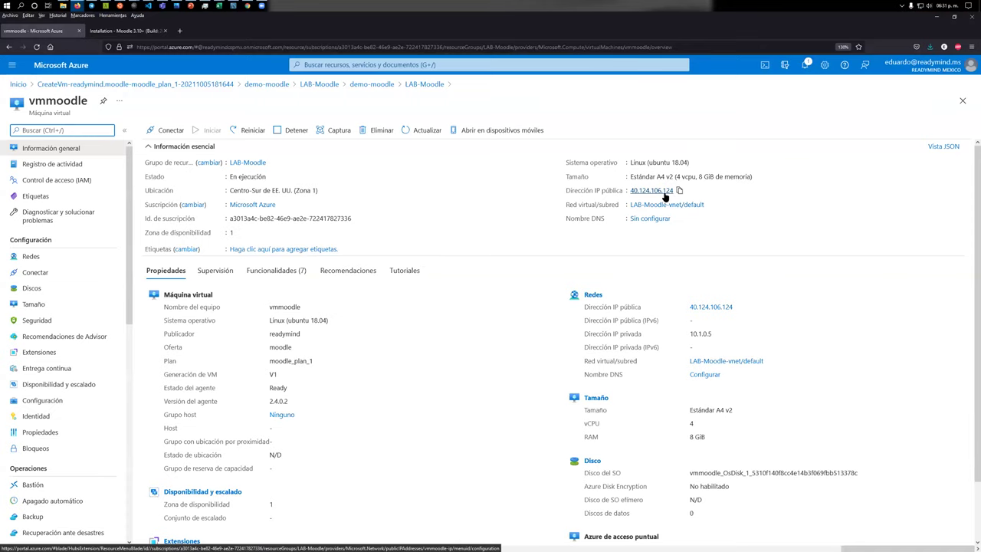
pyautogui.hotkey('alt', 'Tab')
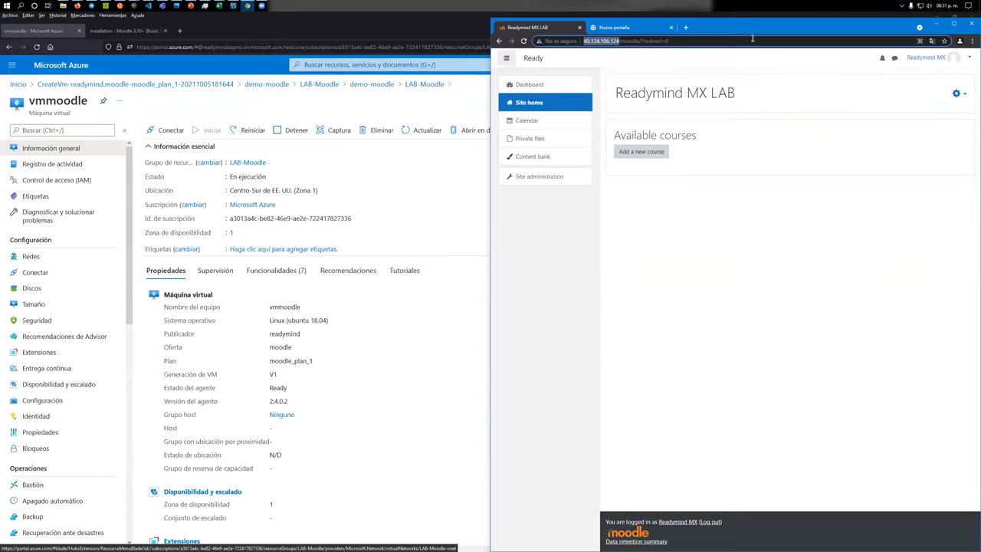
pyautogui.moveTo(729, 23); pyautogui.dragTo(980, 307)
pyautogui.click(787, 287)
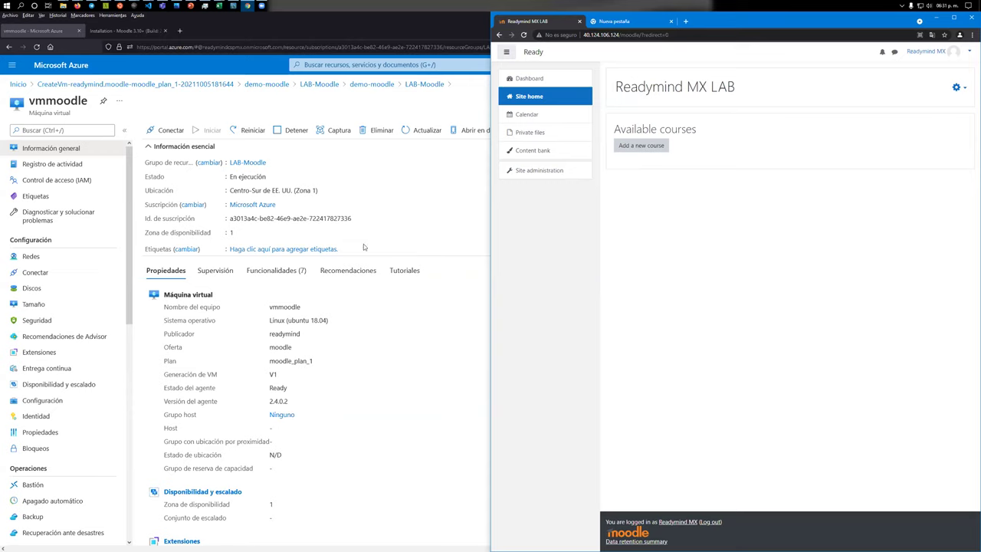
# Dock the Moodle installer on the left half beside the existing Moodle site on the right.
pyautogui.click(123, 31)
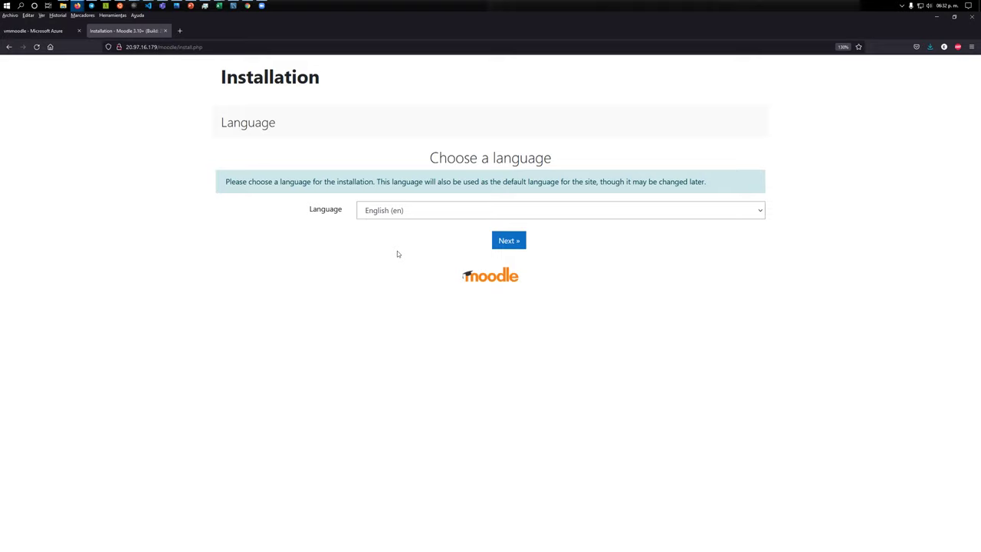
pyautogui.click(248, 5)
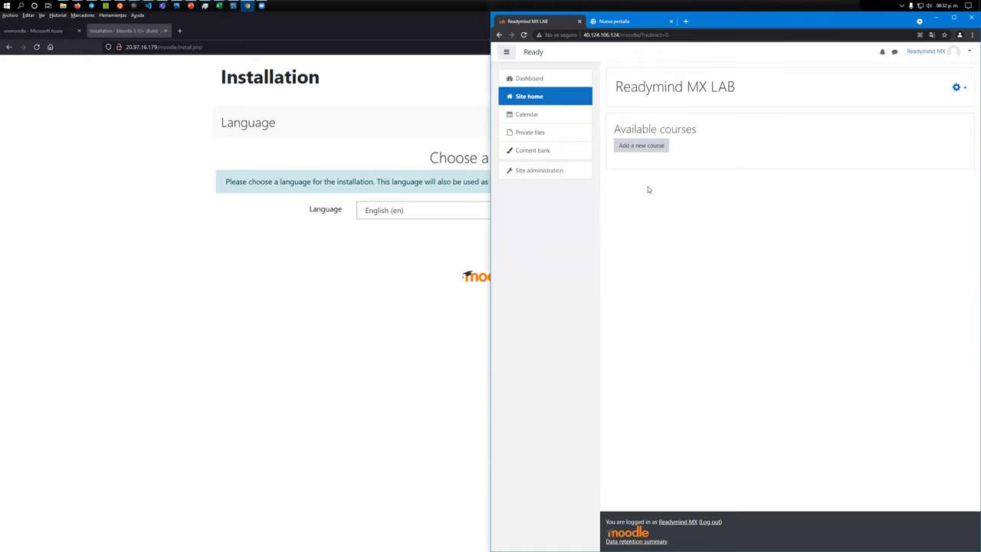
pyautogui.moveTo(306, 46); pyautogui.dragTo(0, 79)
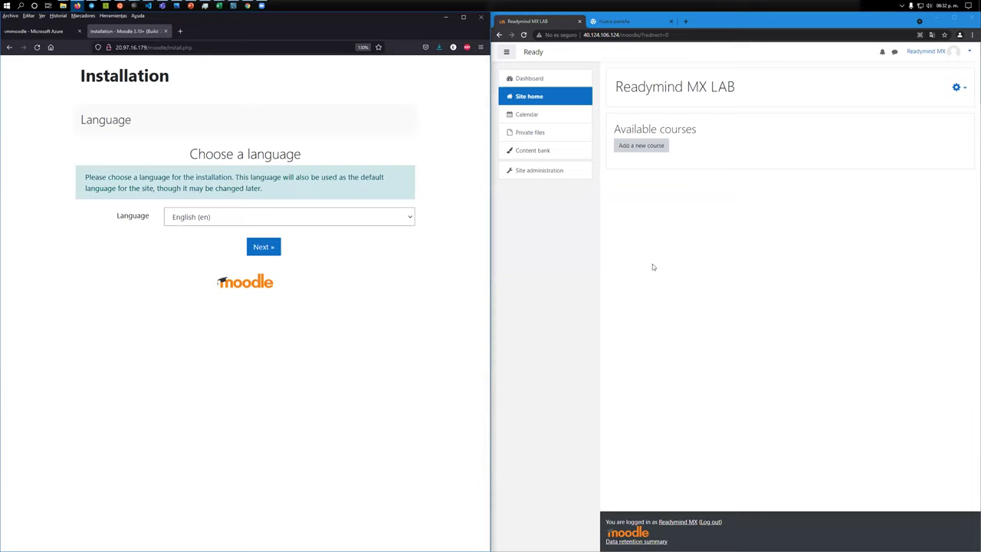
pyautogui.click(653, 265)
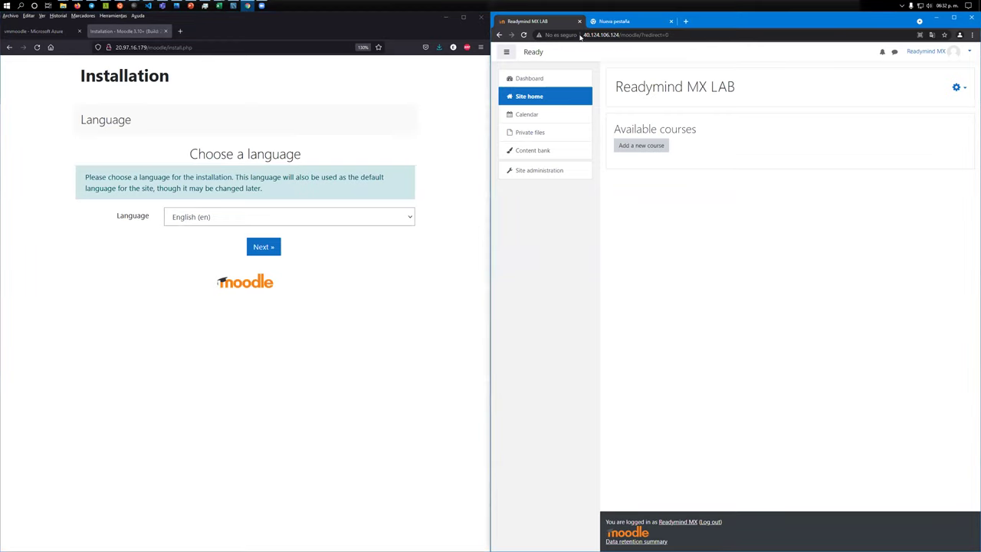
# Open the existing site's Add a new course form, then show the Application Insights Users screenshot in Photos.
pyautogui.click(537, 78)
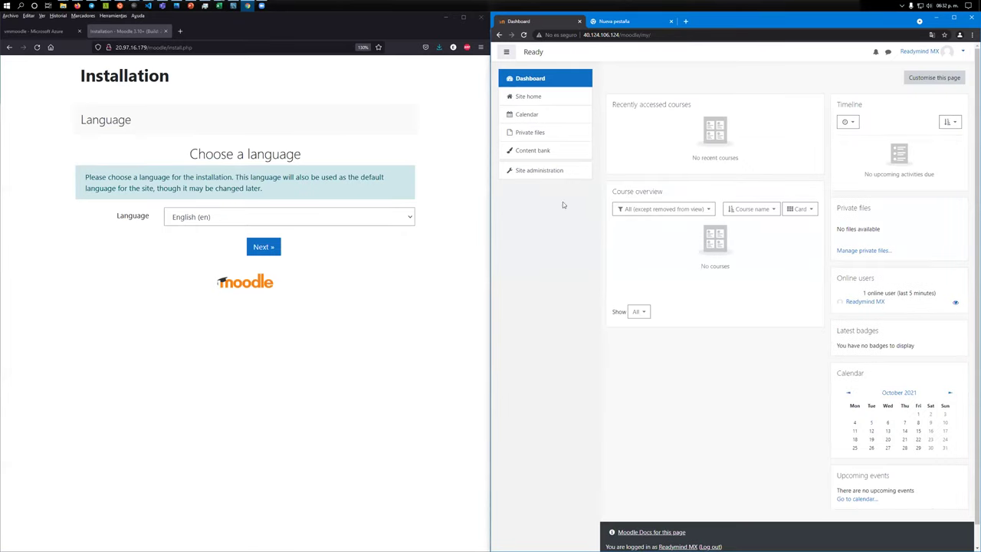
pyautogui.click(532, 173)
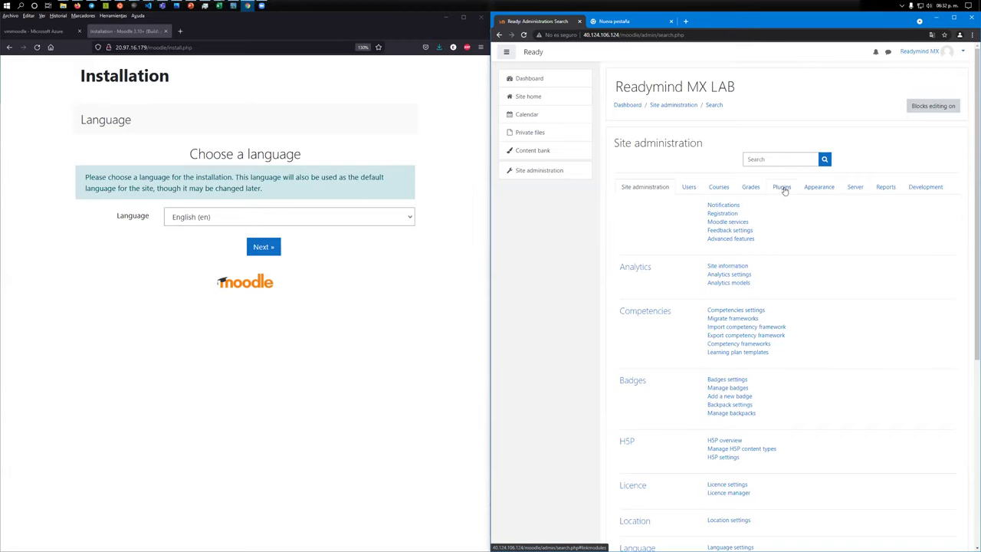
pyautogui.scroll(-1, 687, 222)
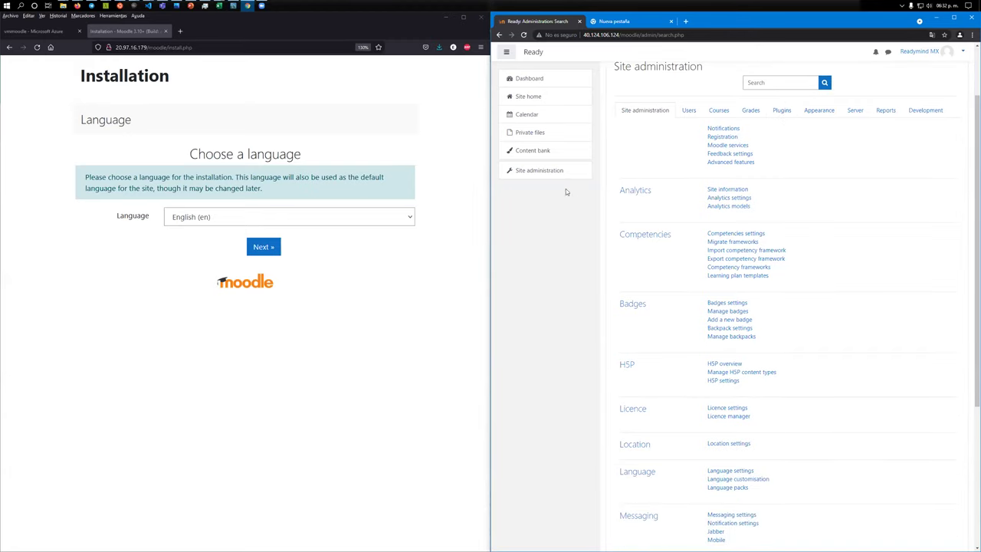
pyautogui.click(527, 97)
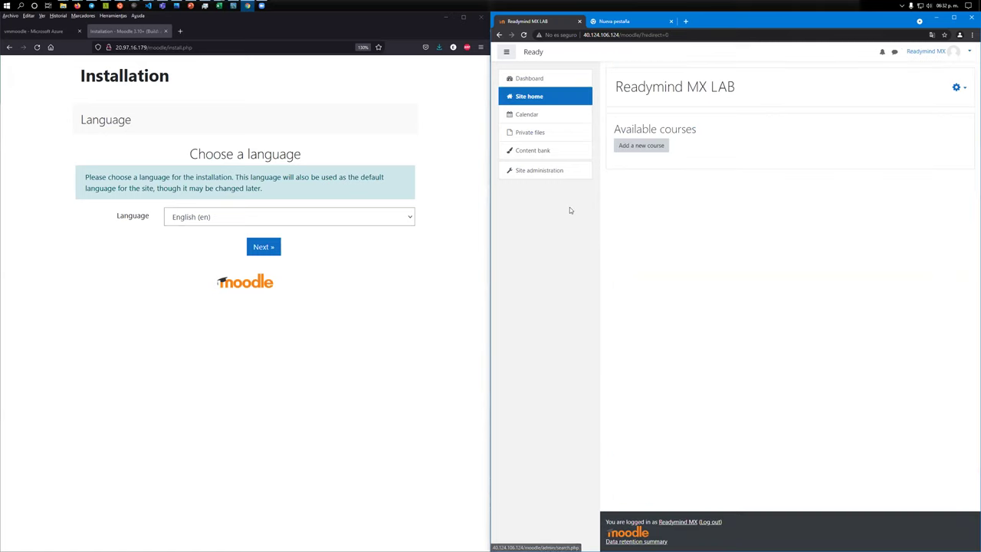
pyautogui.click(642, 146)
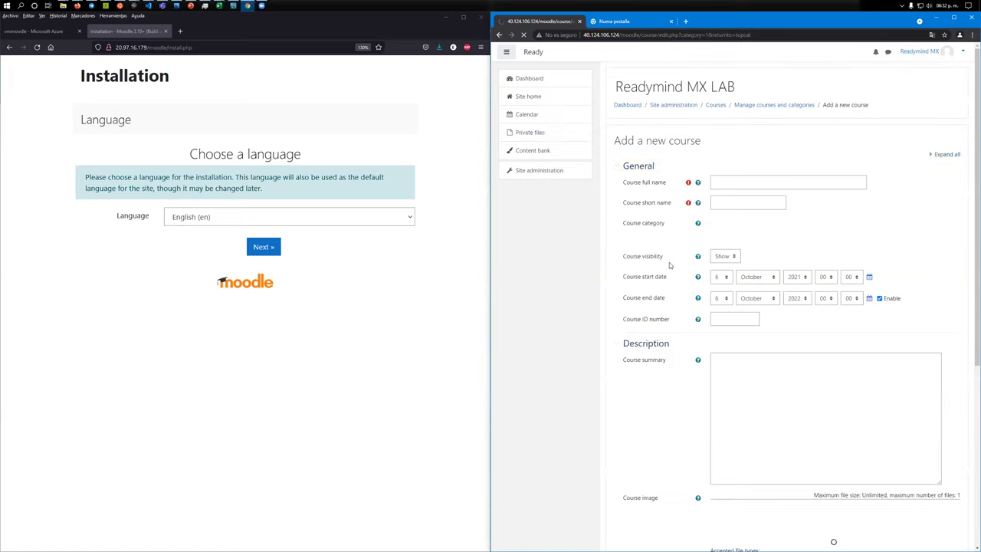
pyautogui.click(726, 182)
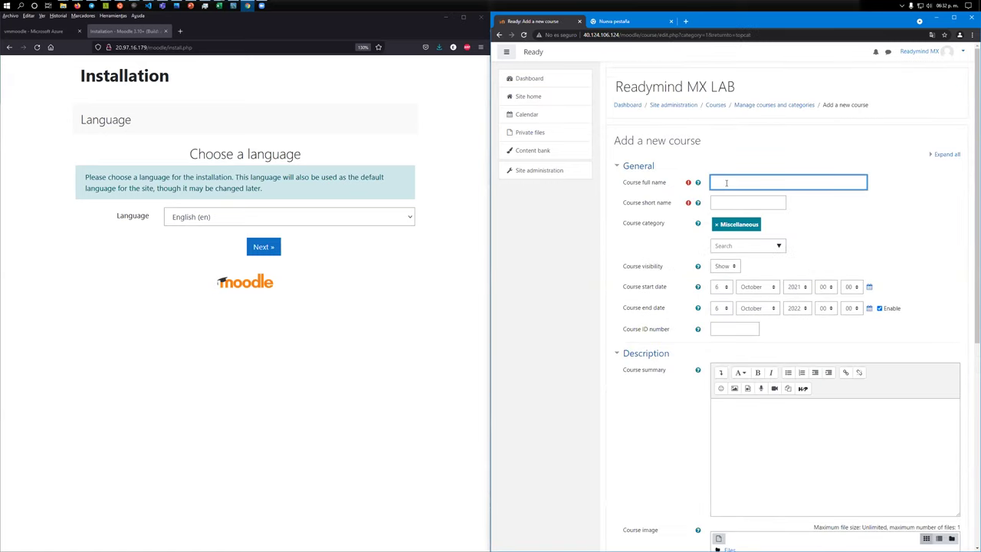
pyautogui.scroll(-1, 969, 329)
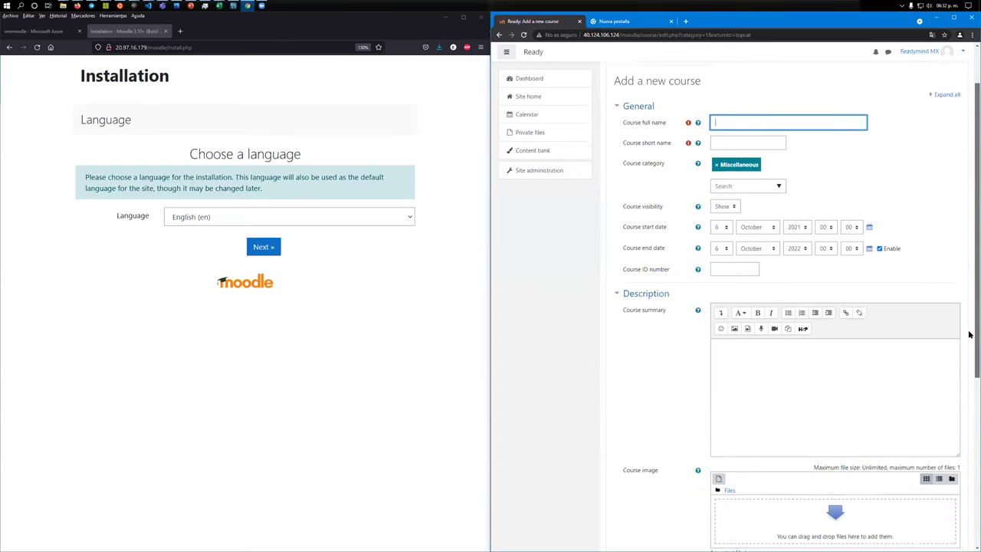
pyautogui.scroll(-3, 969, 329)
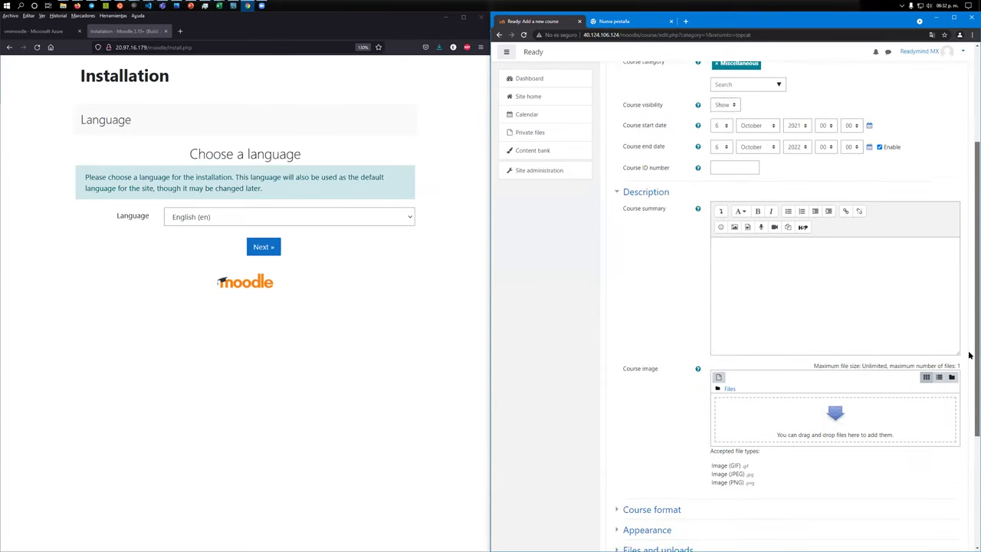
pyautogui.scroll(4, 969, 358)
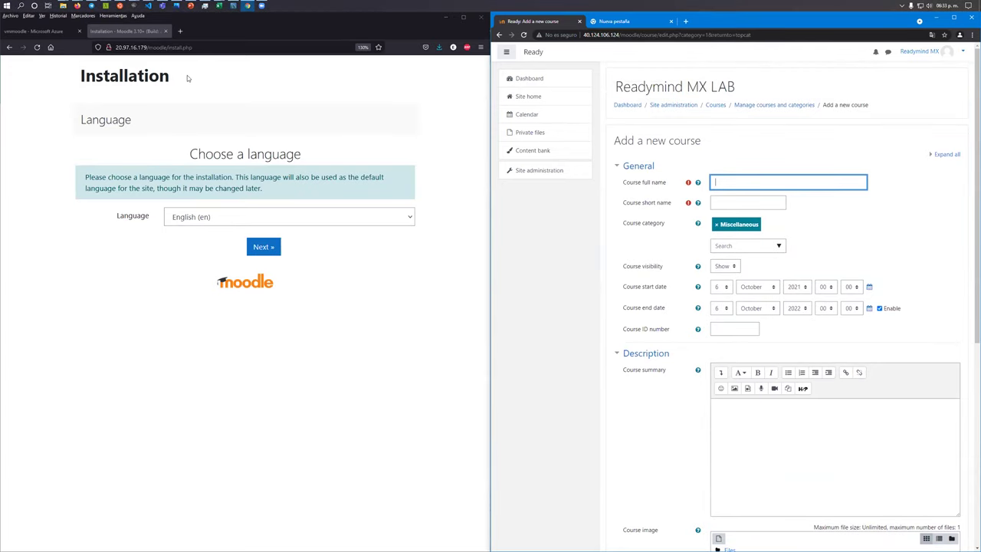
pyautogui.hotkey('alt', 'Tab')
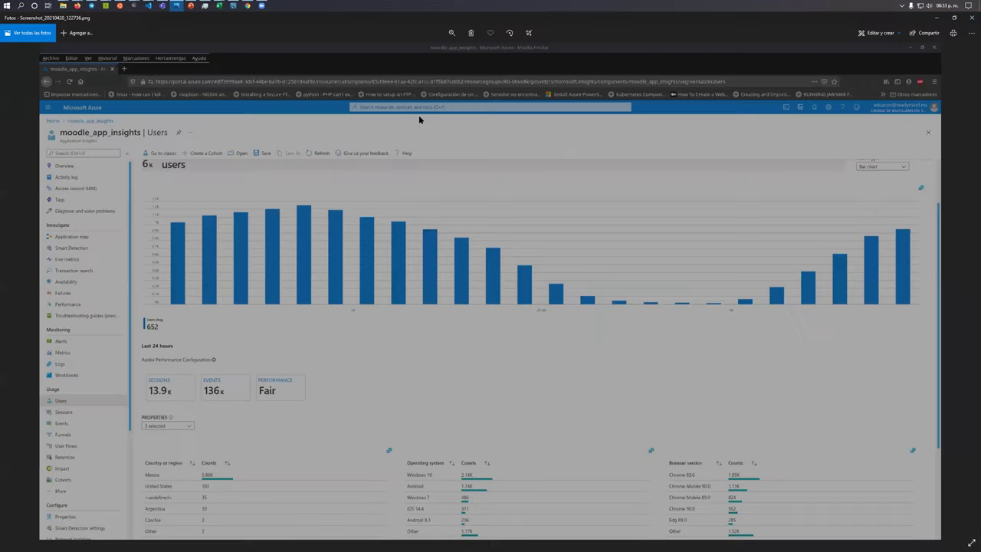
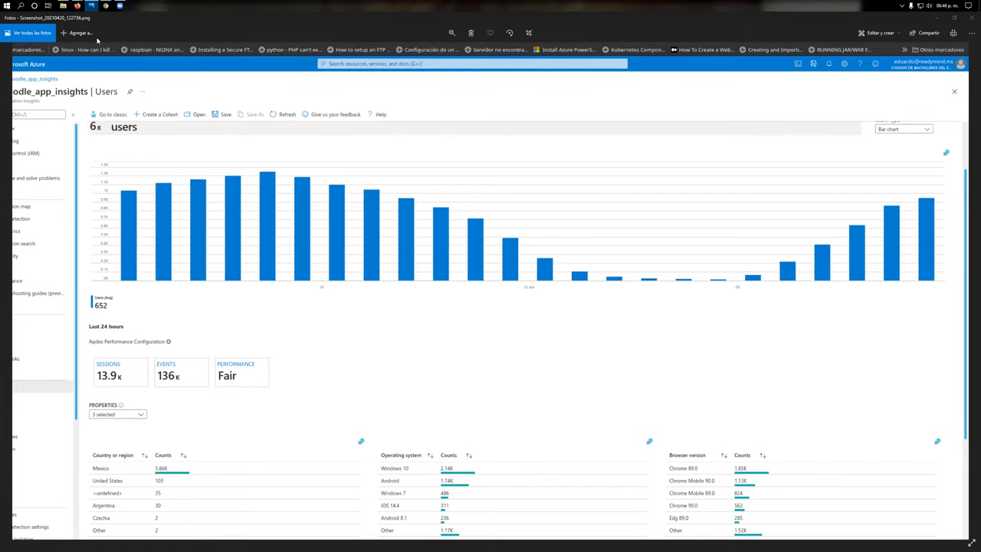
pyautogui.scroll(-3, 188, 192)
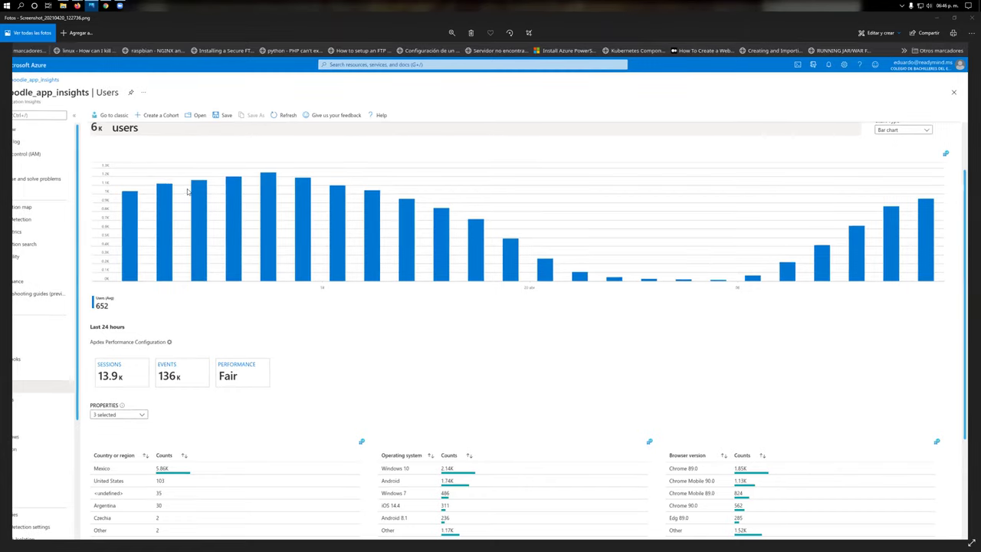
pyautogui.scroll(-1, 94, 158)
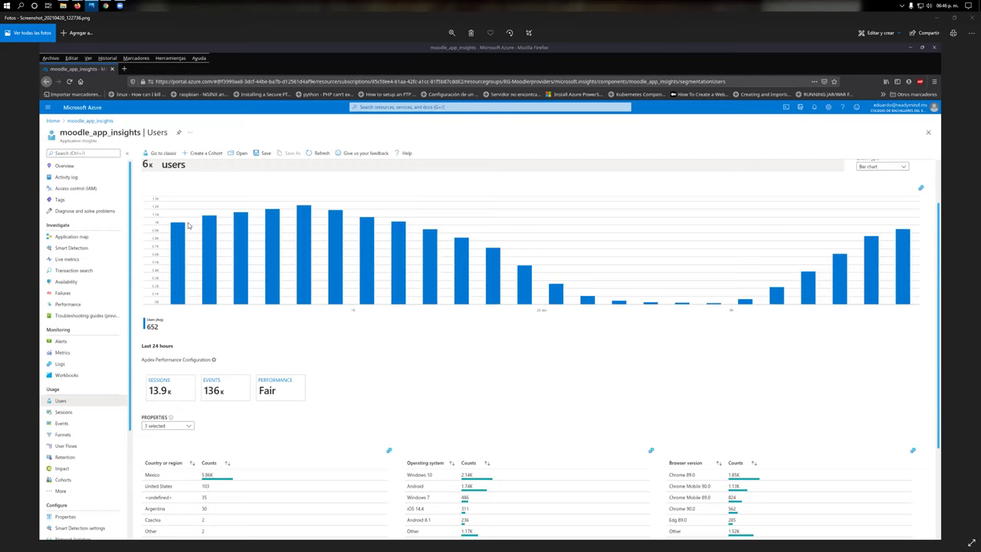
pyautogui.scroll(3, 232, 249)
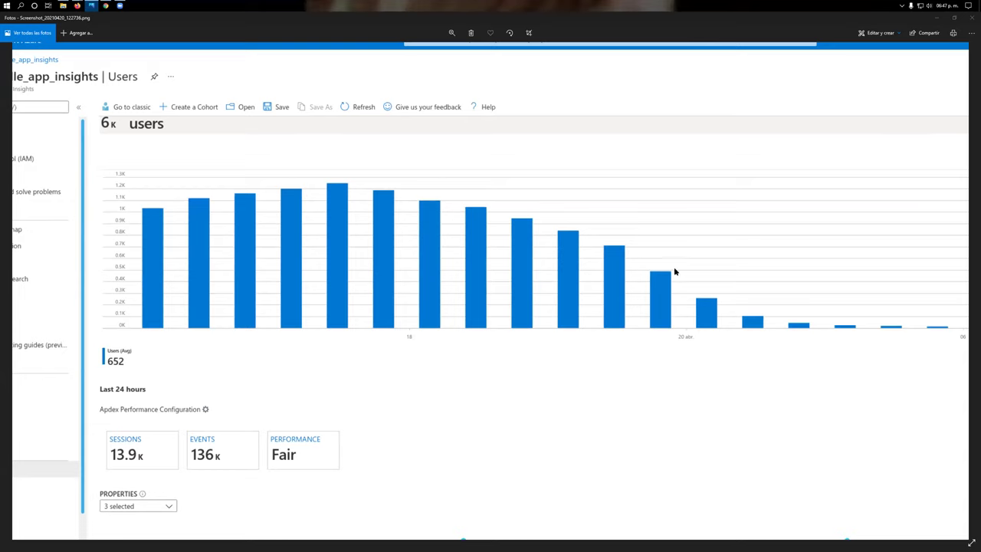
pyautogui.moveTo(749, 191); pyautogui.dragTo(740, 235)
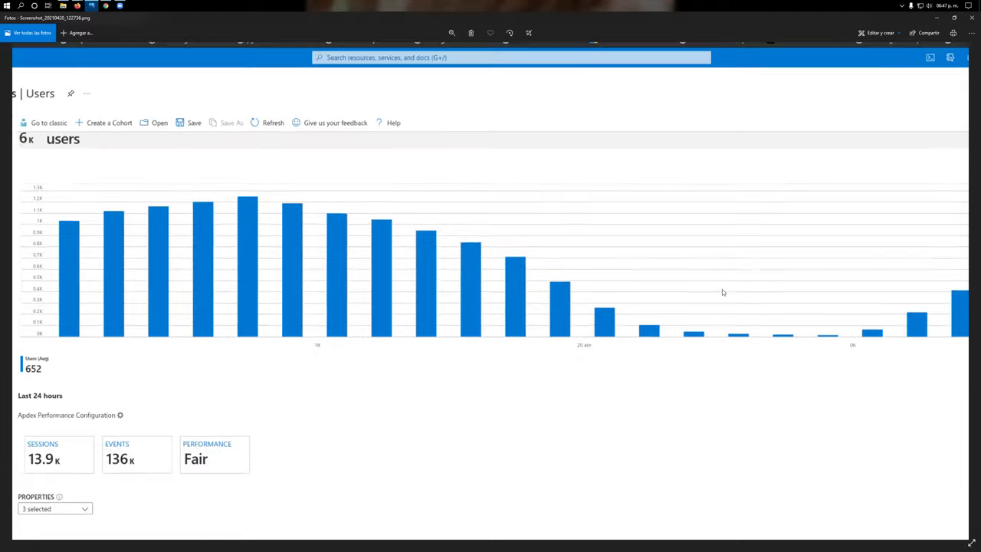
pyautogui.scroll(-2, 722, 289)
pyautogui.scroll(-3, 692, 289)
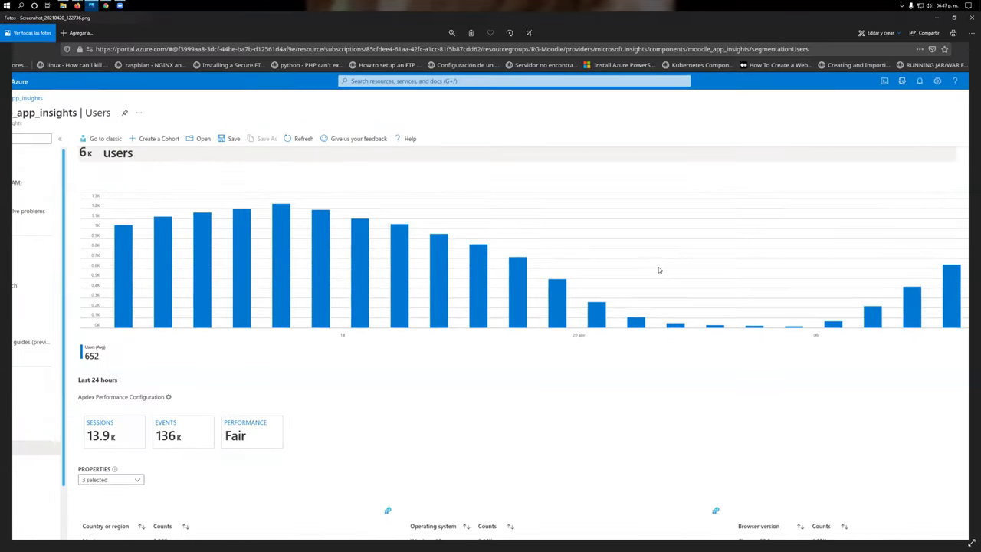
pyautogui.moveTo(606, 267); pyautogui.dragTo(622, 233)
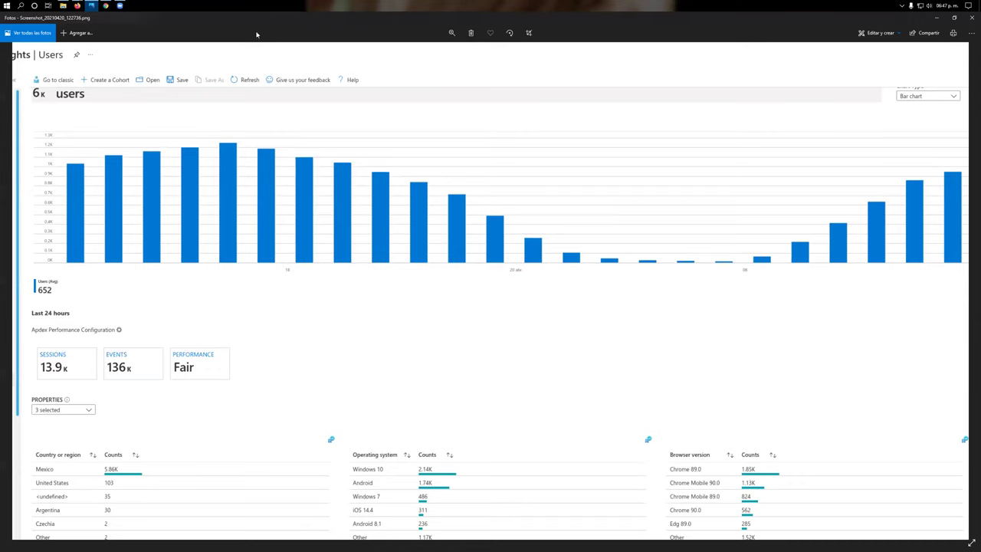
# Open Screenshot_20210420_123057 from Imágenes in Photos, showing 20.33K users and 207K sessions.
pyautogui.click(65, 6)
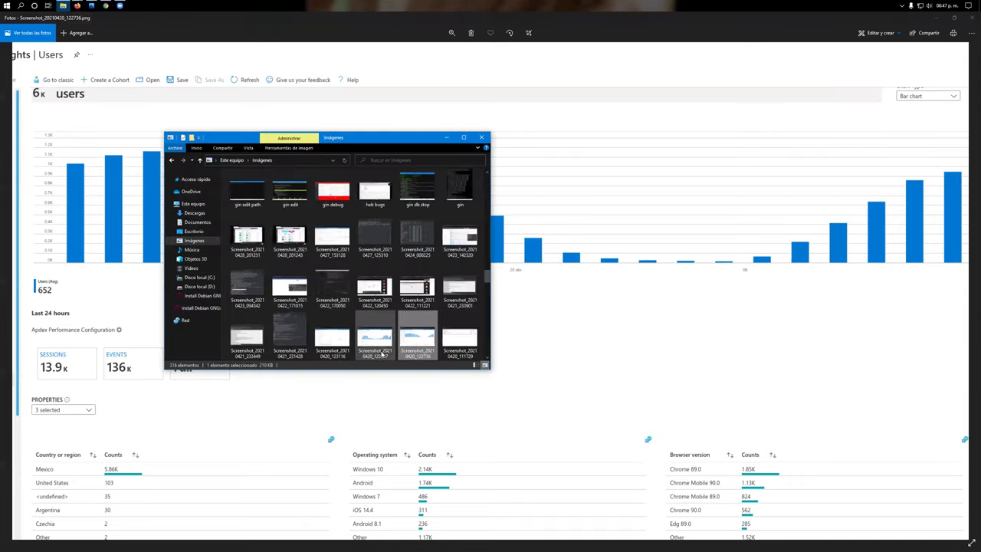
pyautogui.scroll(-2, 375, 343)
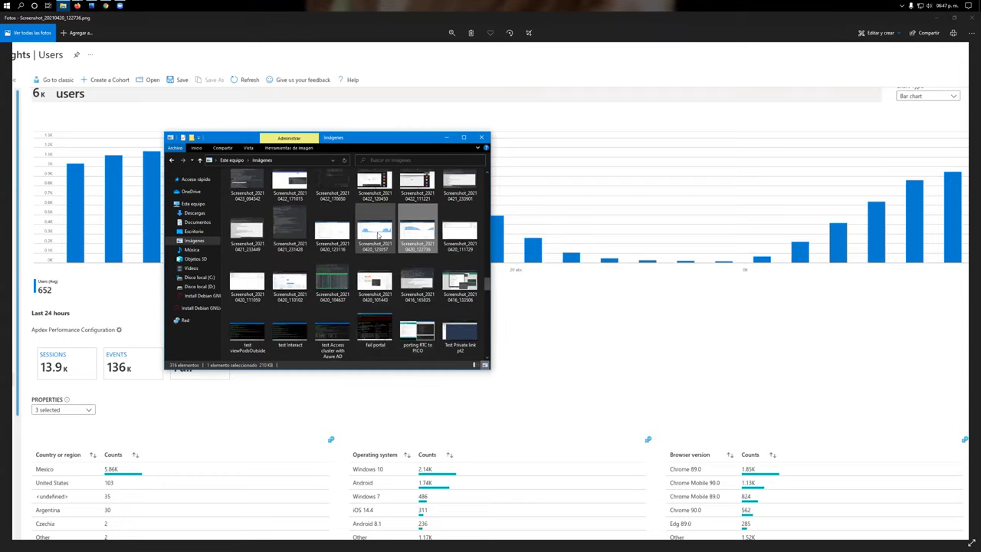
pyautogui.click(377, 236)
pyautogui.doubleClick(377, 236)
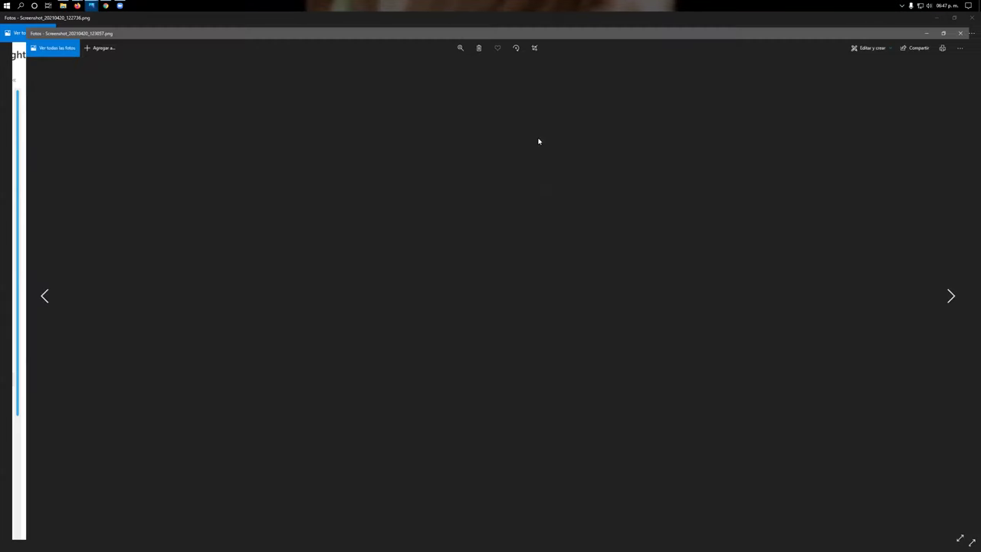
pyautogui.scroll(2, 537, 279)
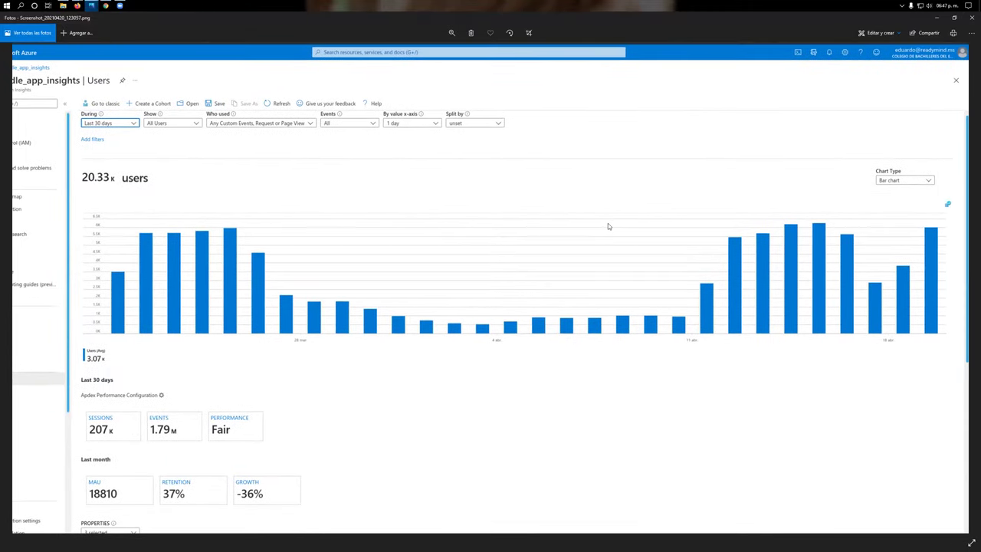
pyautogui.scroll(-2, 601, 223)
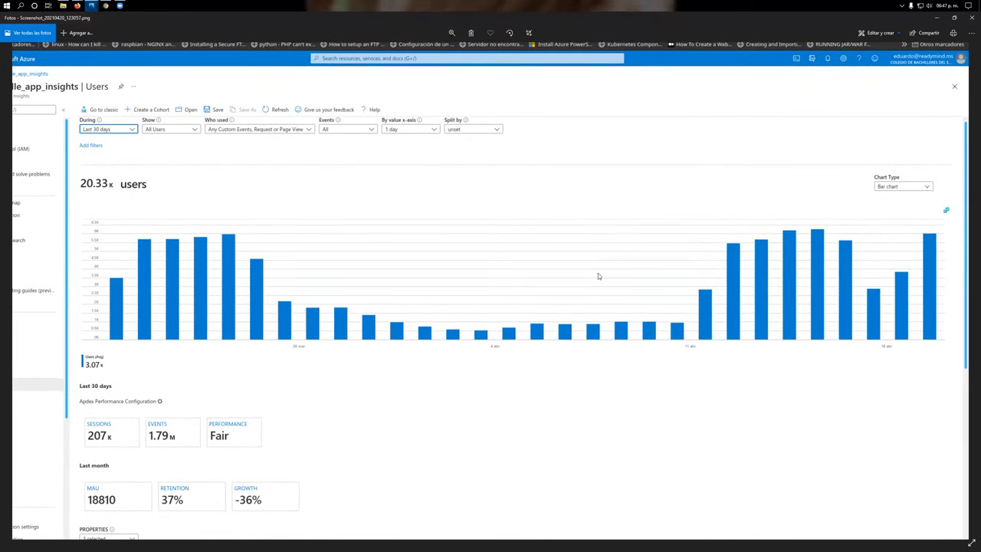
pyautogui.scroll(2, 598, 268)
pyautogui.scroll(-1, 594, 266)
pyautogui.scroll(1, 477, 285)
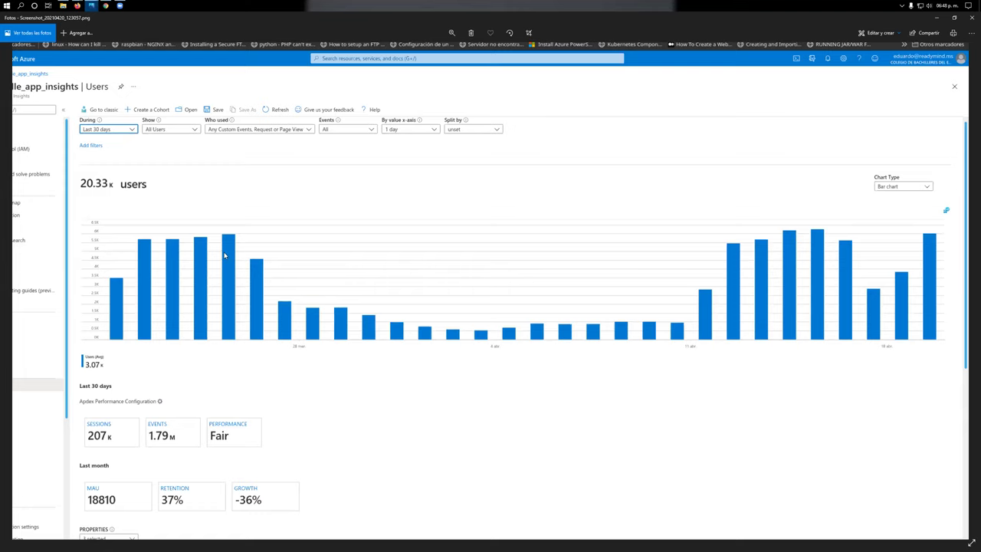
# Advance to the next Users screenshot, showing 3.07K average users, 37% retention and -36% growth.
pyautogui.press('Right')
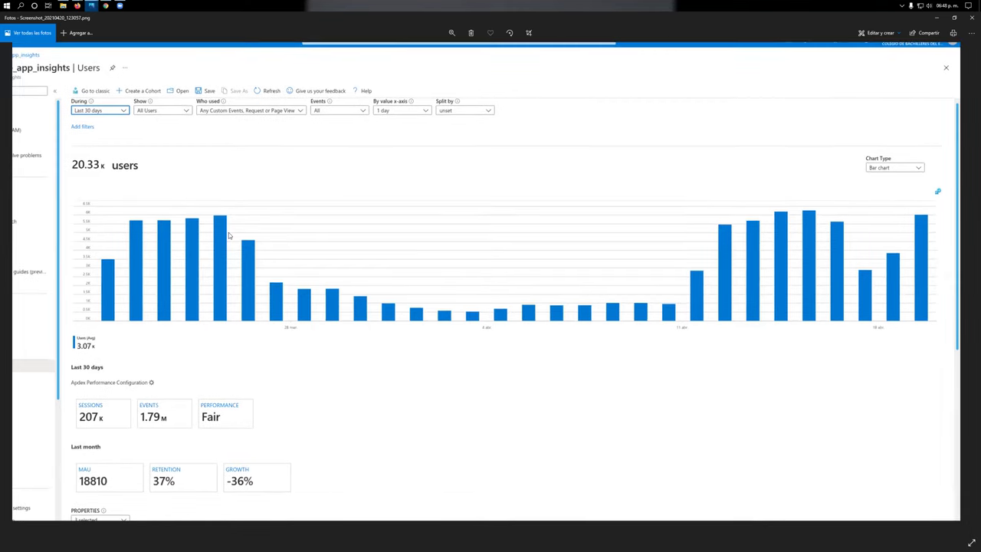
pyautogui.press('Right')
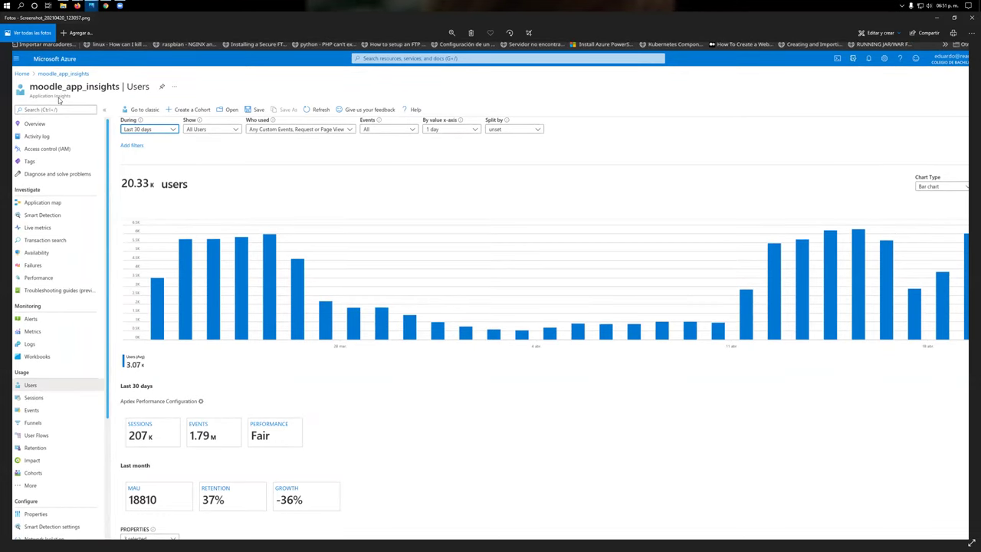
# Switch to the vmmoodle Azure page and open its LAB-Moodle resource group listing 12 resources.
pyautogui.click(105, 5)
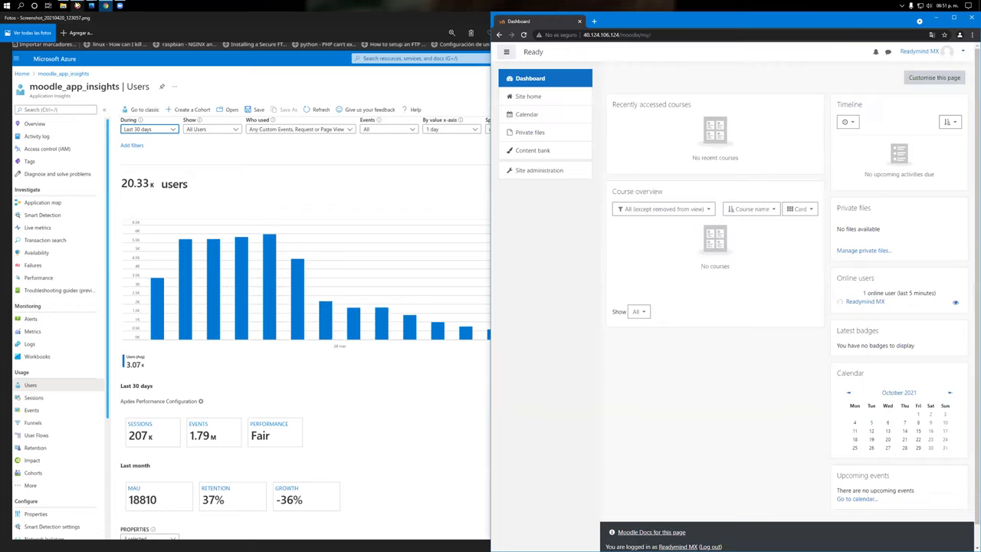
pyautogui.click(132, 56)
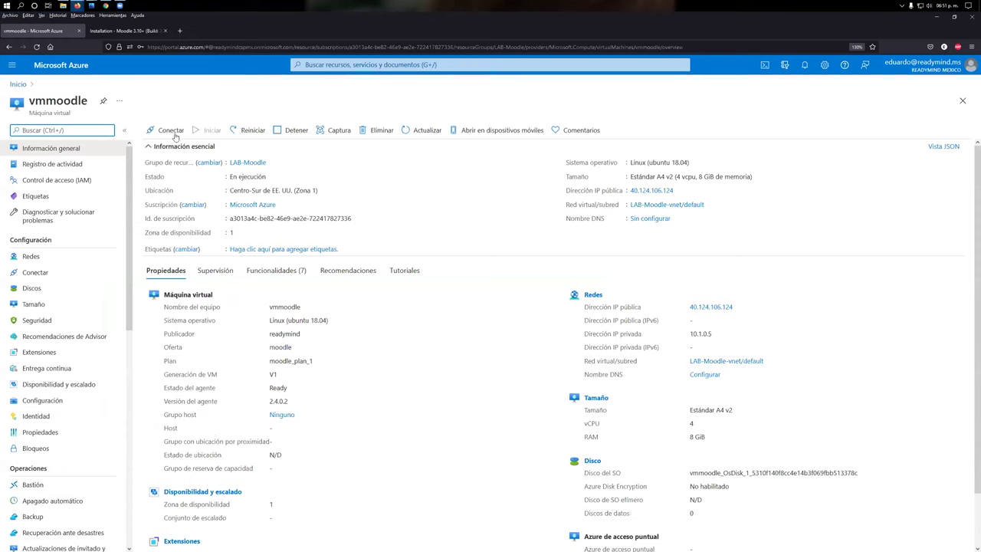
pyautogui.click(253, 163)
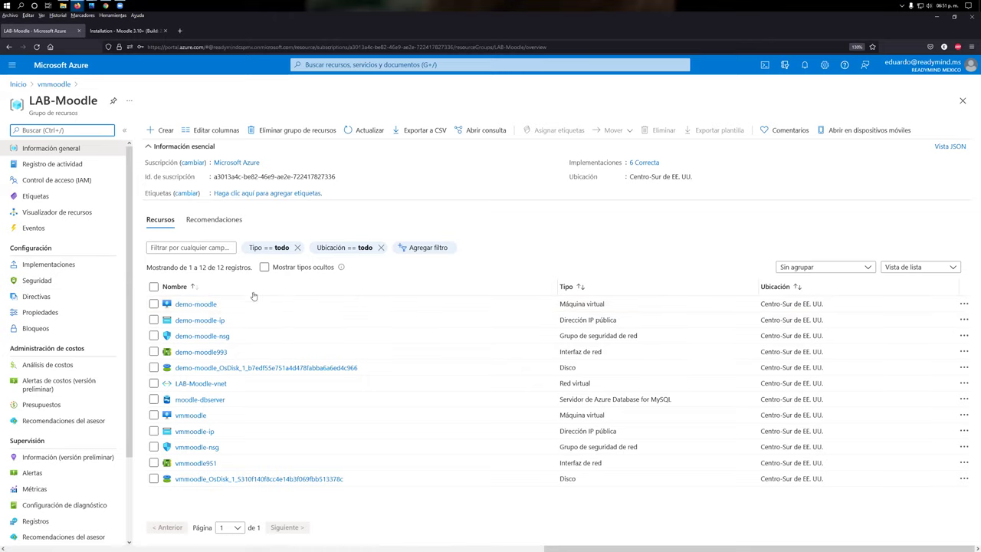
# Return to the 30-day Users screenshot in Photos and page through the next two screenshots.
pyautogui.moveTo(92, 7)
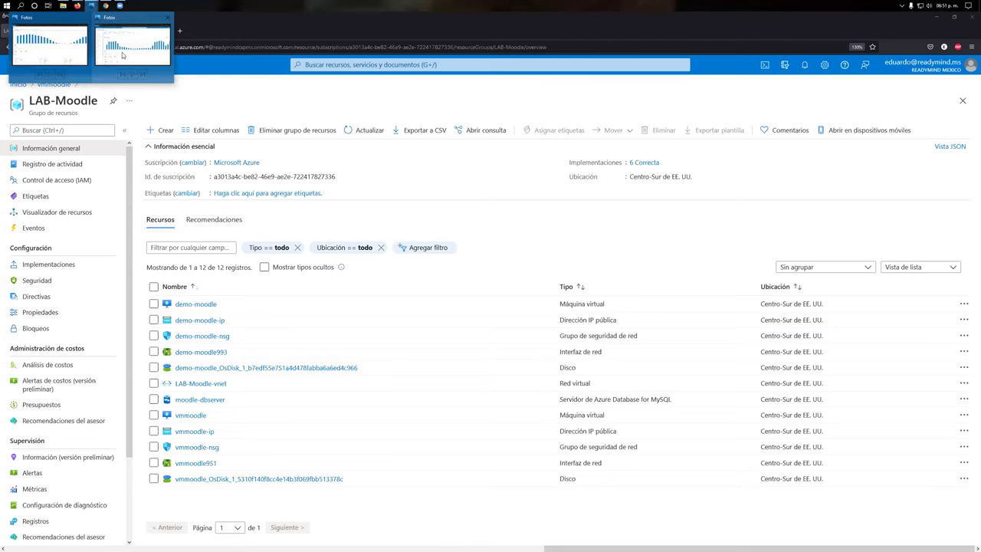
pyautogui.click(122, 52)
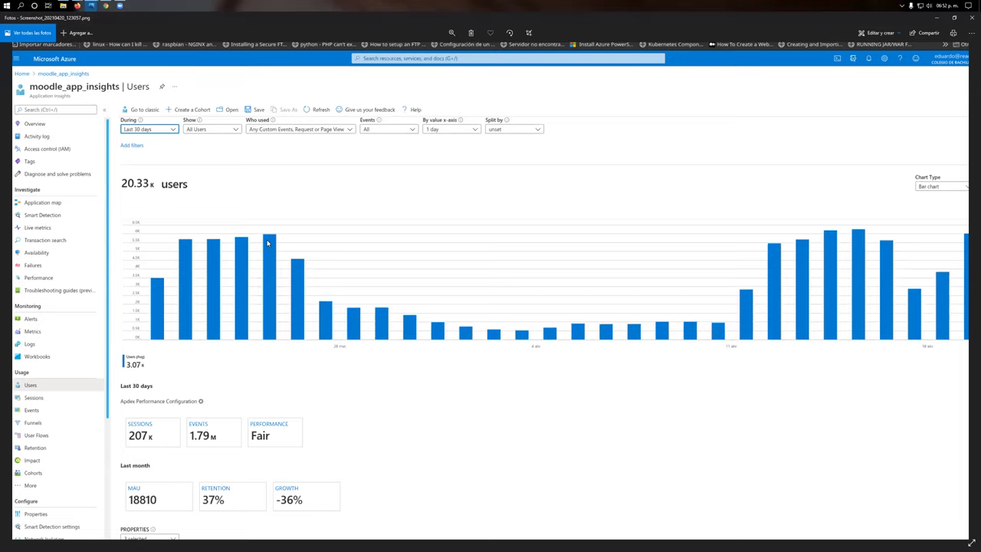
pyautogui.press('Right')
pyautogui.press('Right')
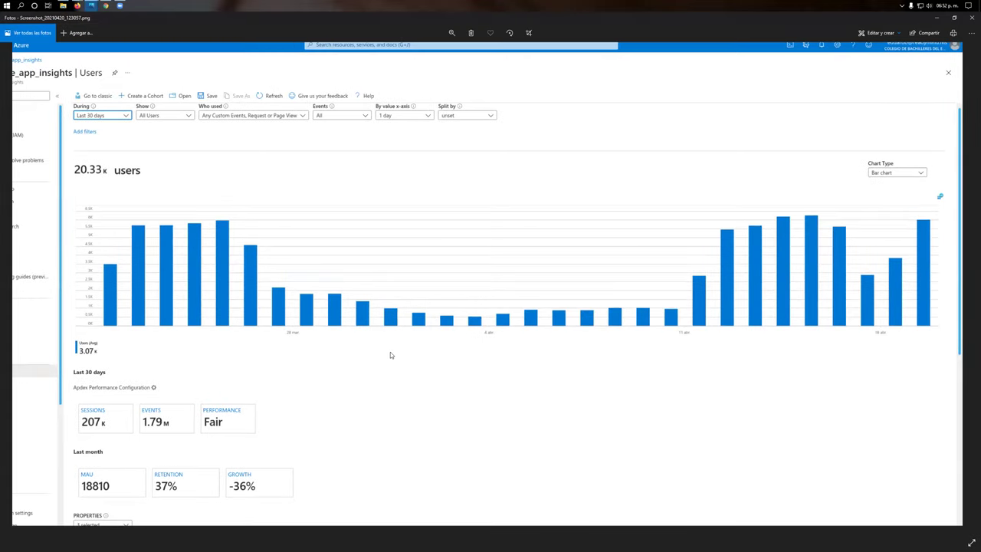
pyautogui.press('Right')
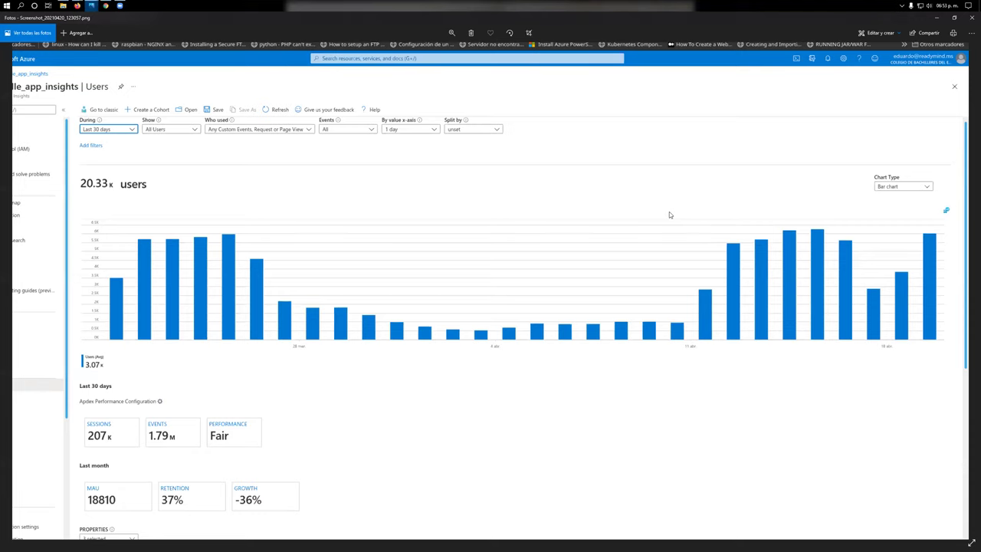
pyautogui.click(106, 6)
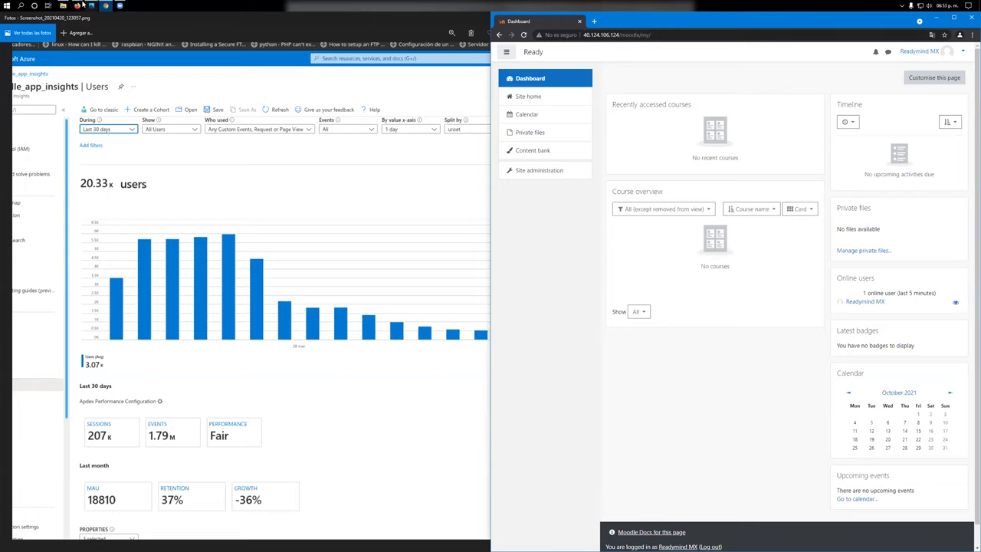
# Switch to the LAB-Moodle Firefox window showing the Moodle installation page.
pyautogui.moveTo(90, 6)
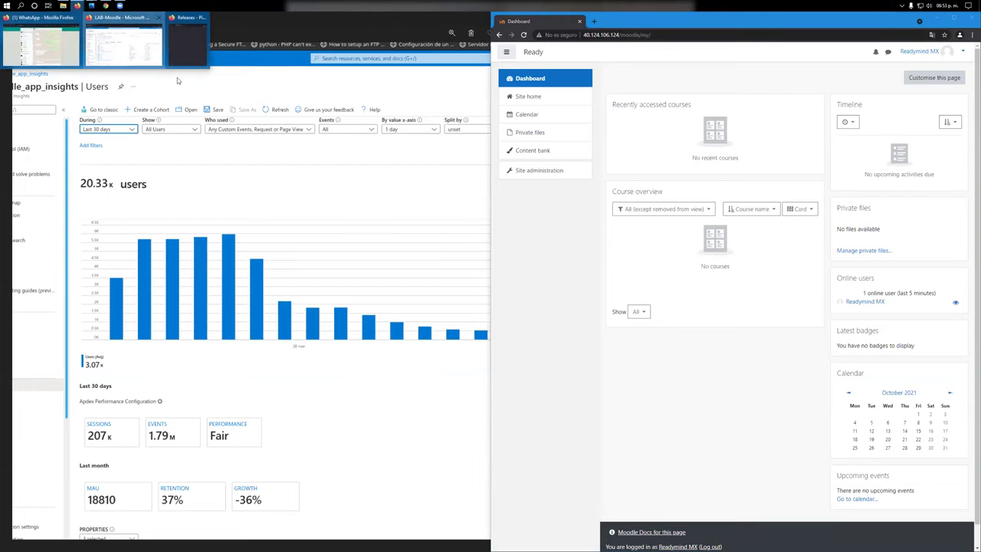
pyautogui.click(119, 51)
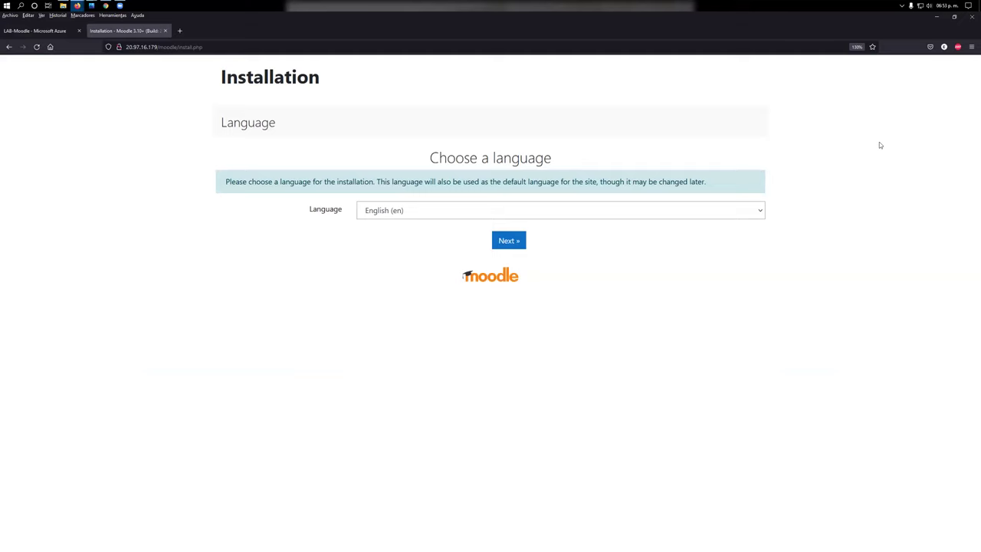
pyautogui.click(105, 6)
pyautogui.click(542, 170)
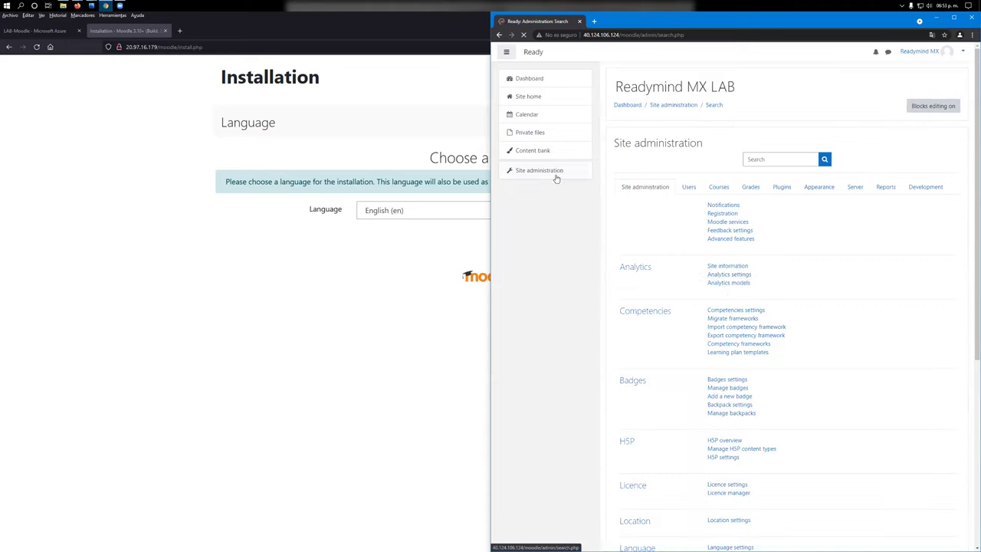
pyautogui.scroll(-2, 773, 292)
pyautogui.scroll(-4, 775, 296)
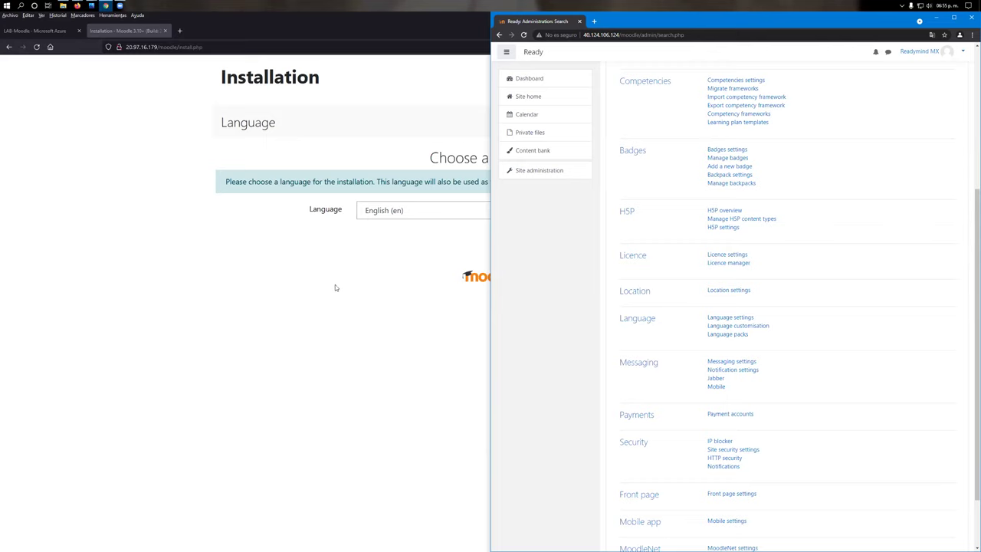
pyautogui.moveTo(971, 296); pyautogui.dragTo(971, 153)
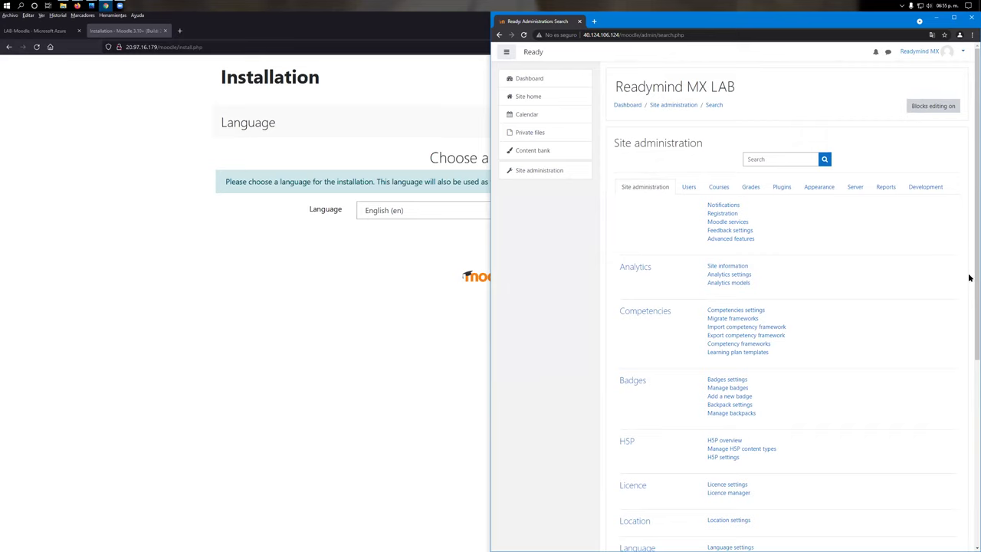
pyautogui.moveTo(970, 283); pyautogui.dragTo(969, 283)
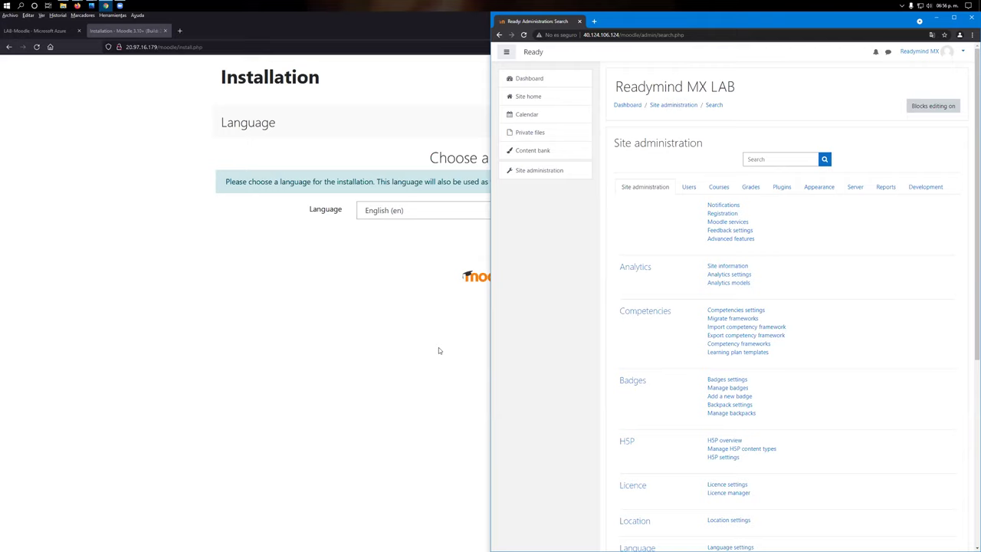
pyautogui.click(462, 6)
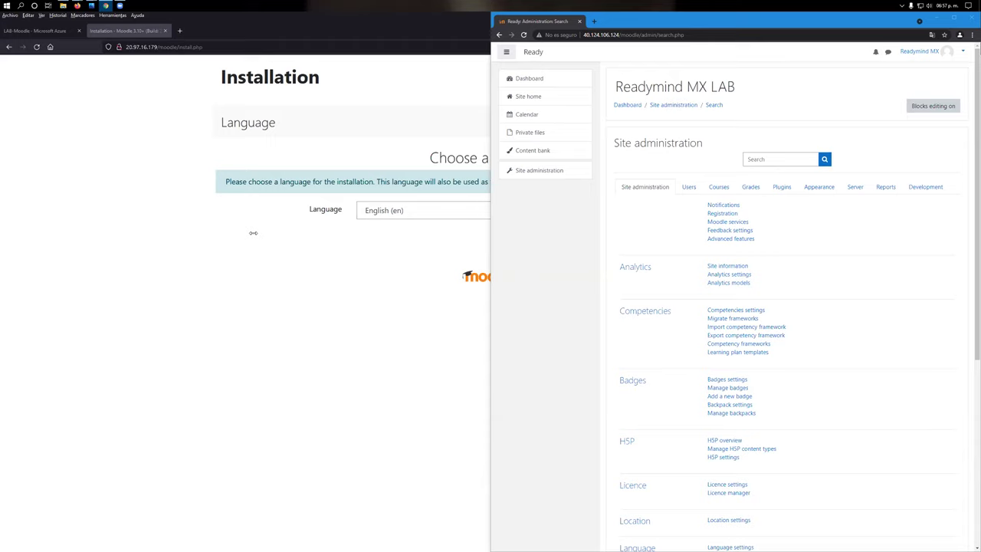
# Open the Imágenes folder in File Explorer and browse through its screenshots.
pyautogui.click(63, 5)
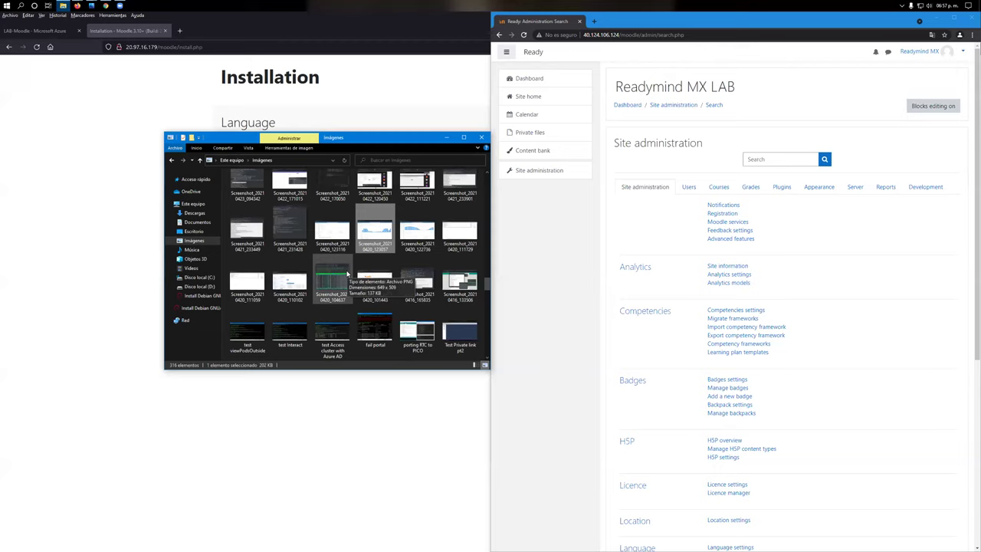
pyautogui.click(247, 331)
pyautogui.scroll(-1, 397, 312)
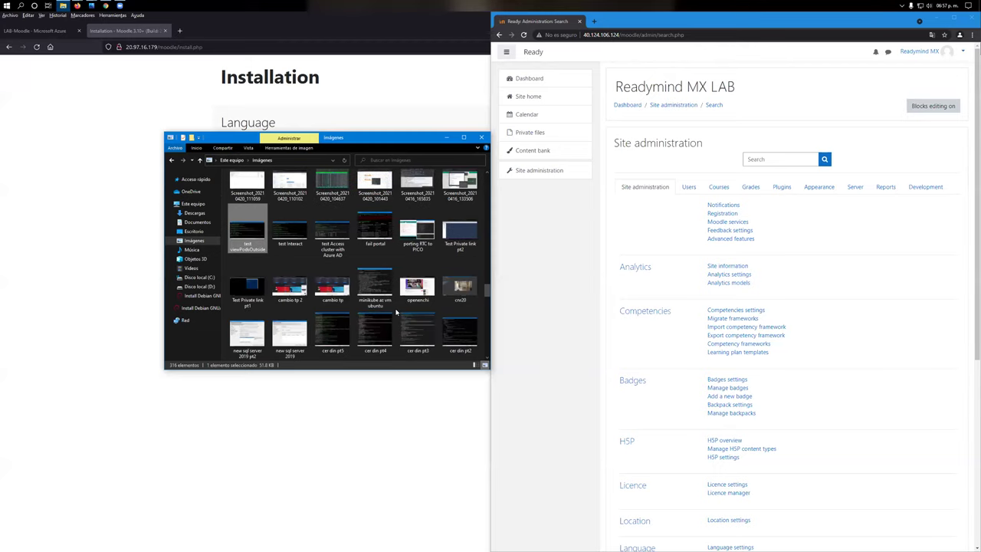
pyautogui.scroll(1, 369, 331)
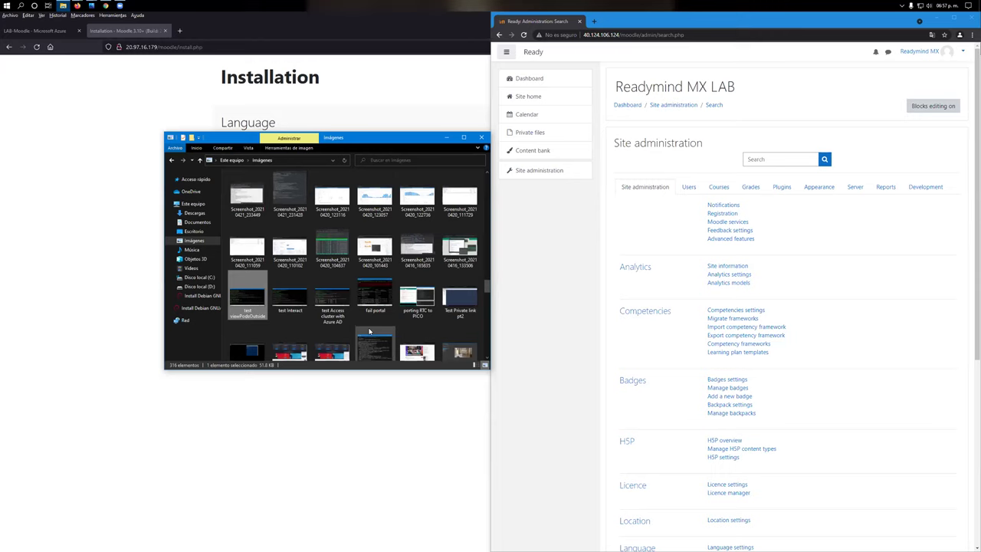
pyautogui.scroll(3, 368, 332)
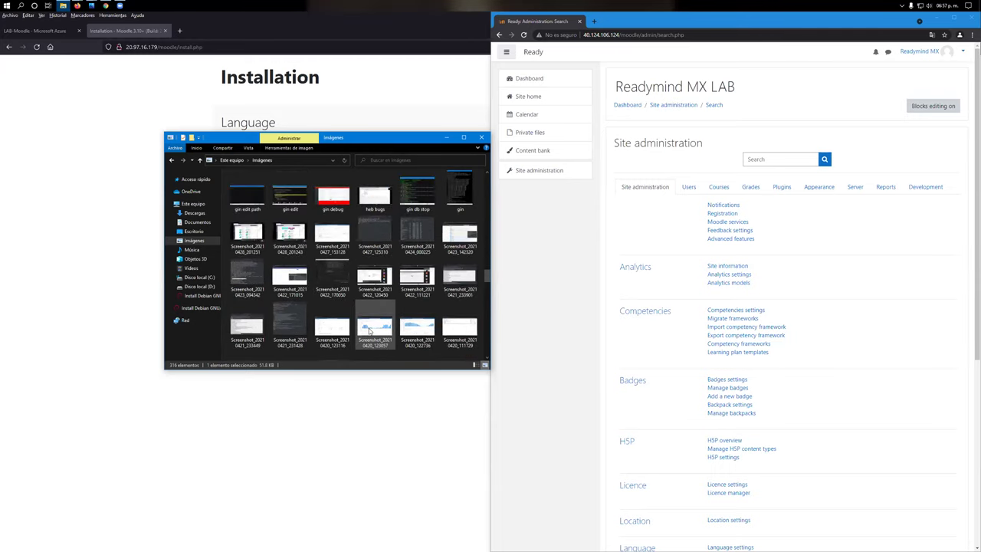
pyautogui.scroll(6, 369, 331)
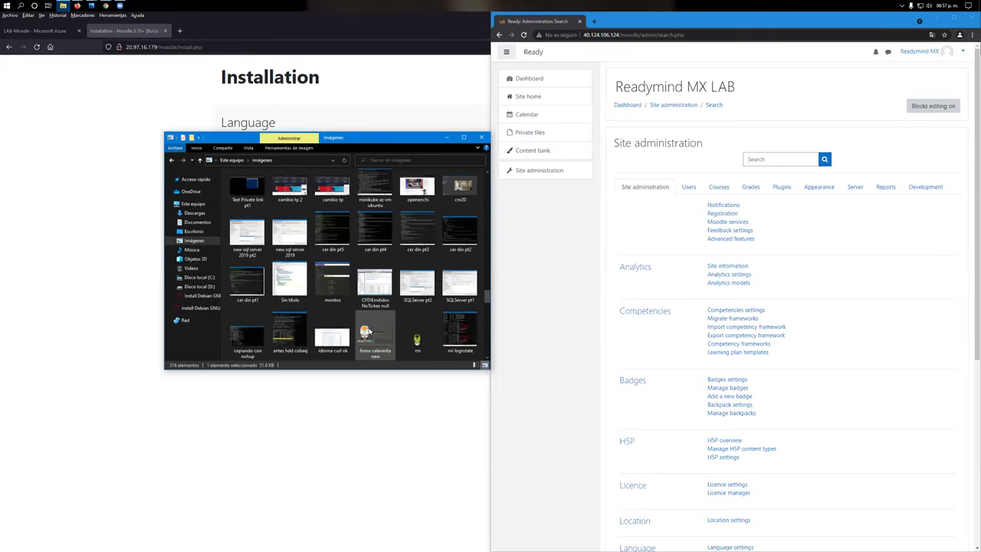
pyautogui.scroll(-2, 369, 331)
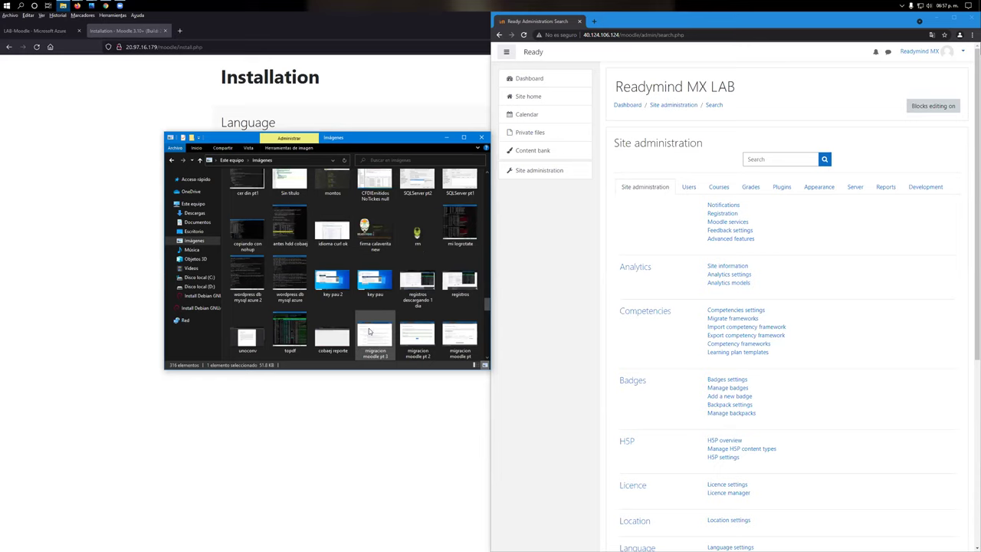
pyautogui.scroll(1, 370, 329)
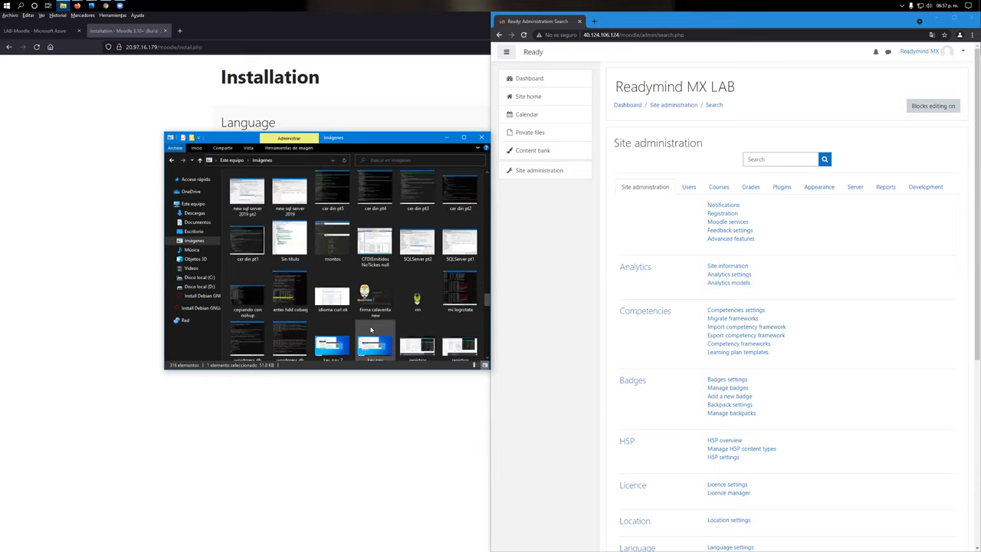
pyautogui.scroll(6, 371, 330)
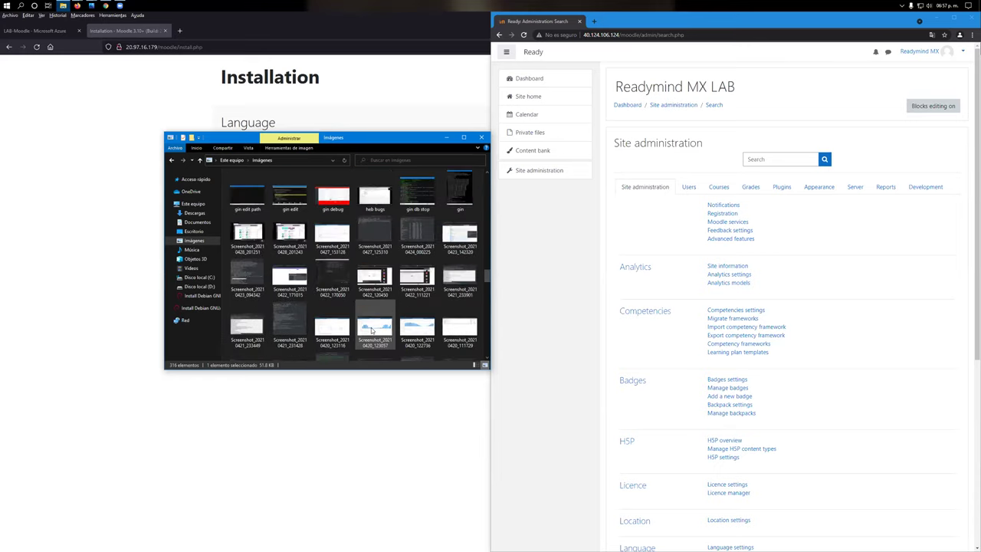
pyautogui.scroll(2, 372, 330)
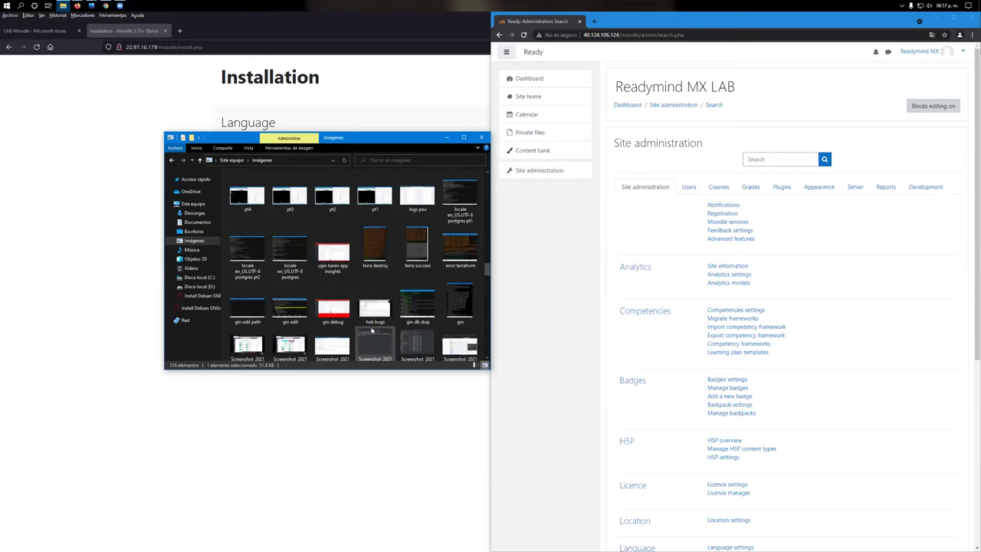
pyautogui.scroll(3, 371, 330)
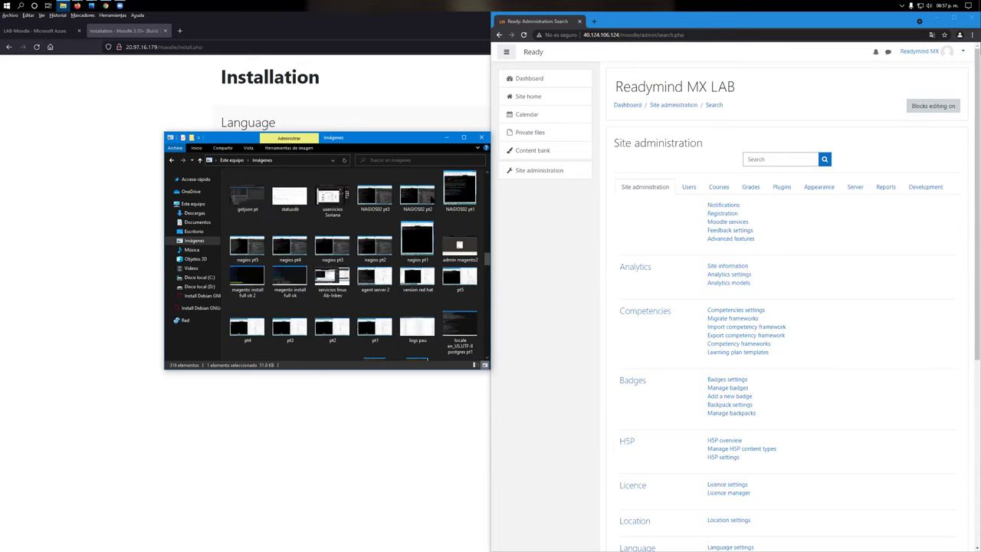
# Search the Imágenes folder for 'cer' and select the certification test tool 1 result.
pyautogui.click(408, 161)
pyautogui.write('ce')
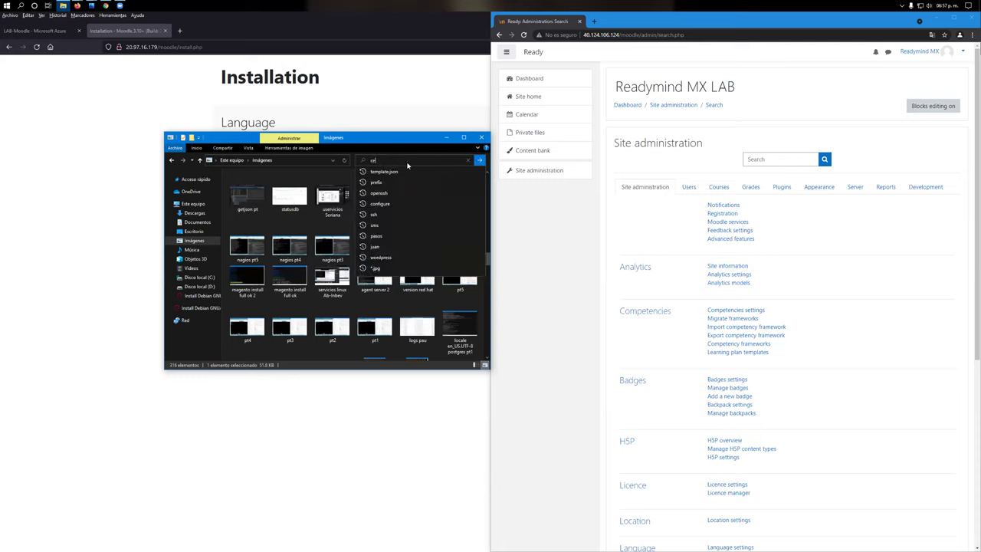
pyautogui.write('r')
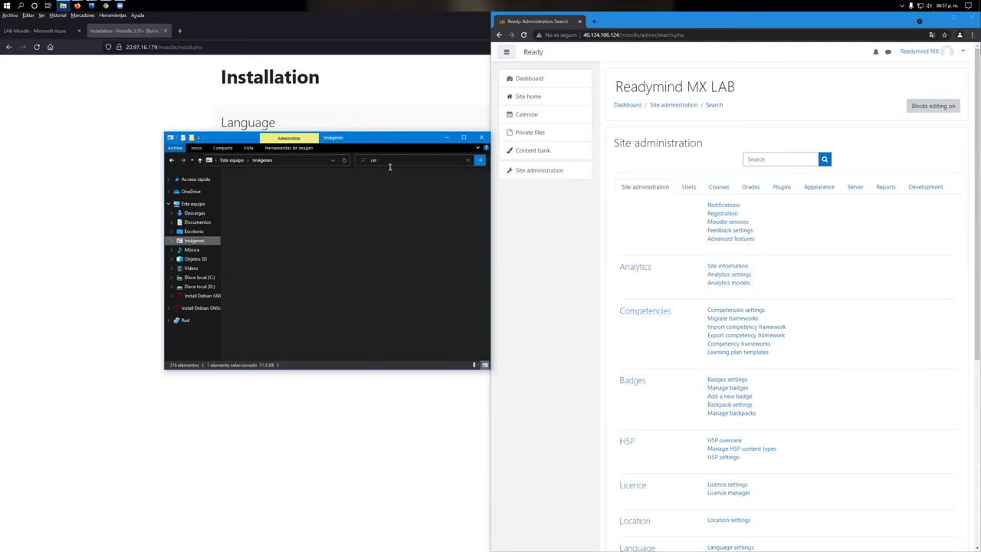
pyautogui.click(330, 262)
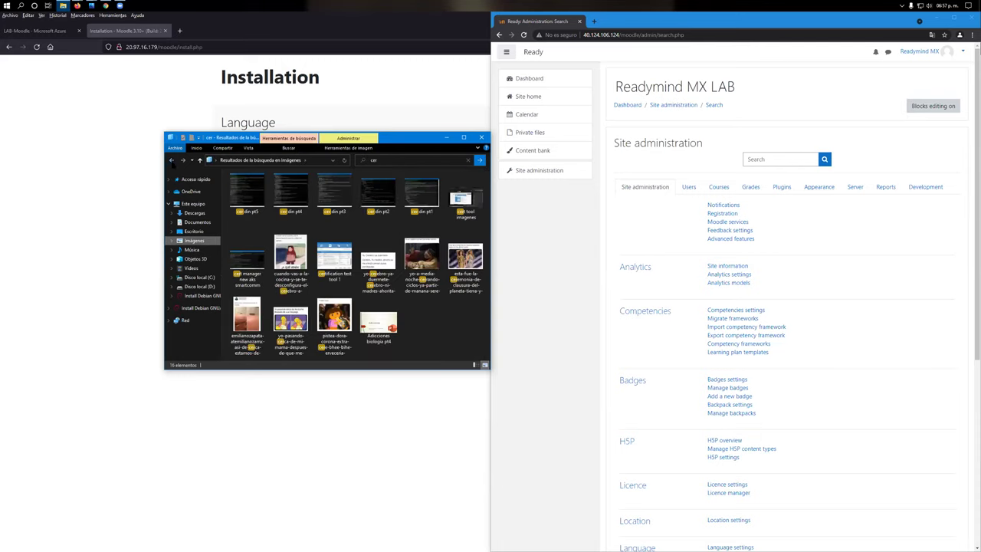
# Back in the full Imágenes listing, select the certification test tool 1 screenshot.
pyautogui.click(172, 160)
pyautogui.scroll(-10, 329, 238)
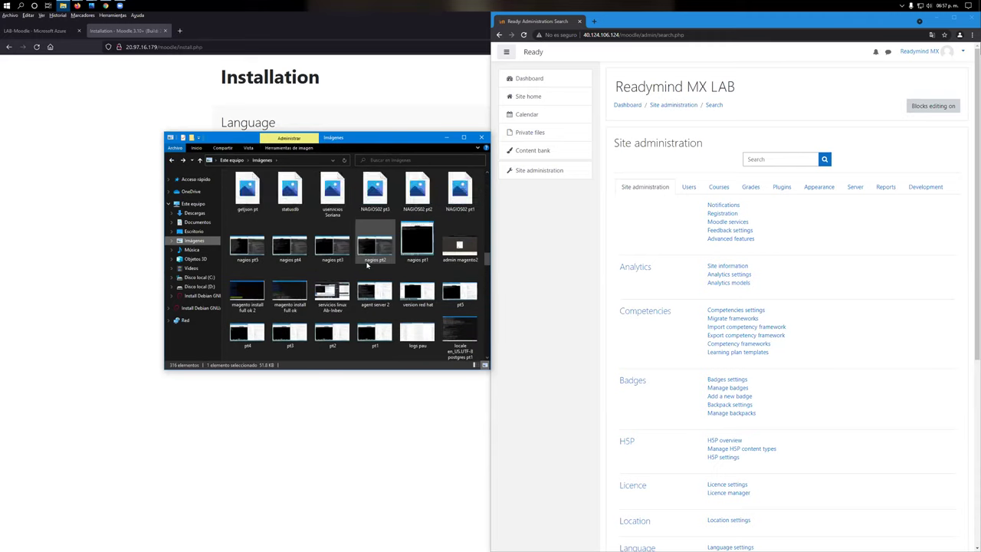
pyautogui.scroll(-1, 406, 296)
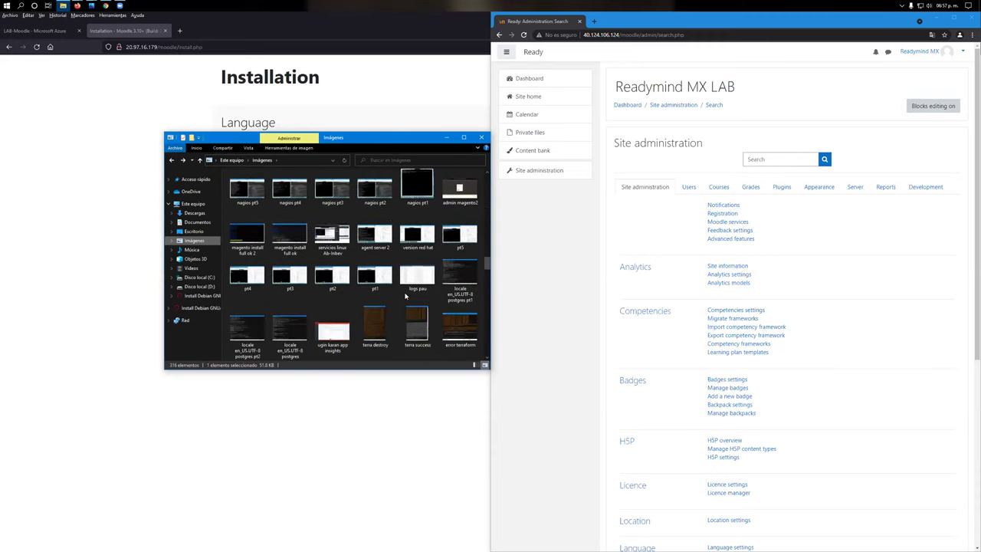
pyautogui.click(377, 290)
pyautogui.scroll(-5, 377, 287)
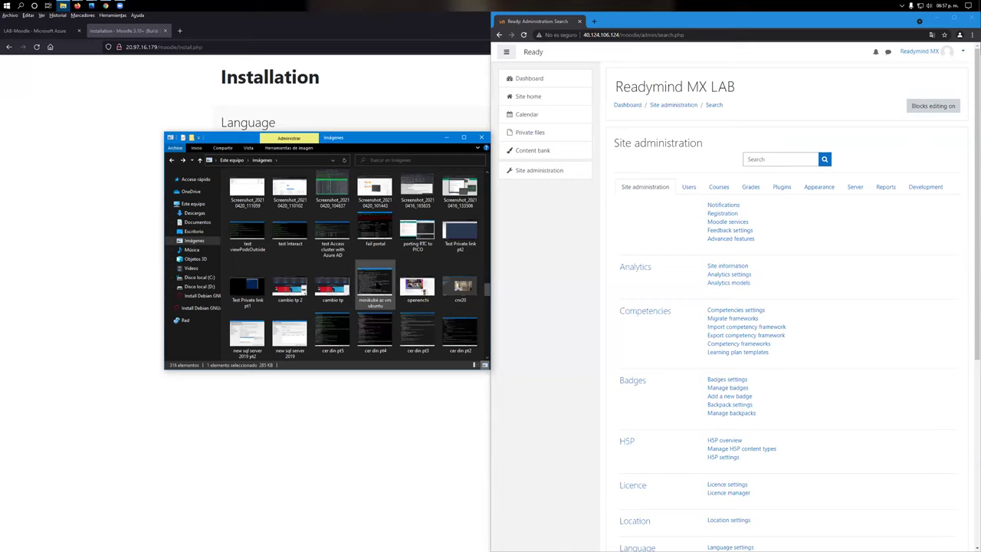
pyautogui.scroll(-5, 378, 285)
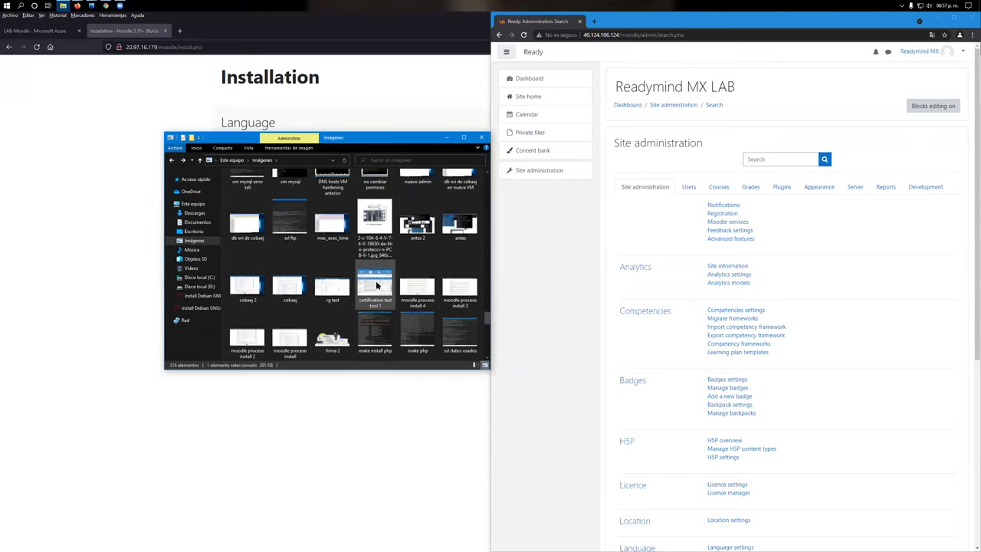
pyautogui.click(379, 290)
# Open the certification test tool 1 image in Photos, minimize Explorer, and enlarge the viewer top-left.
pyautogui.doubleClick(379, 291)
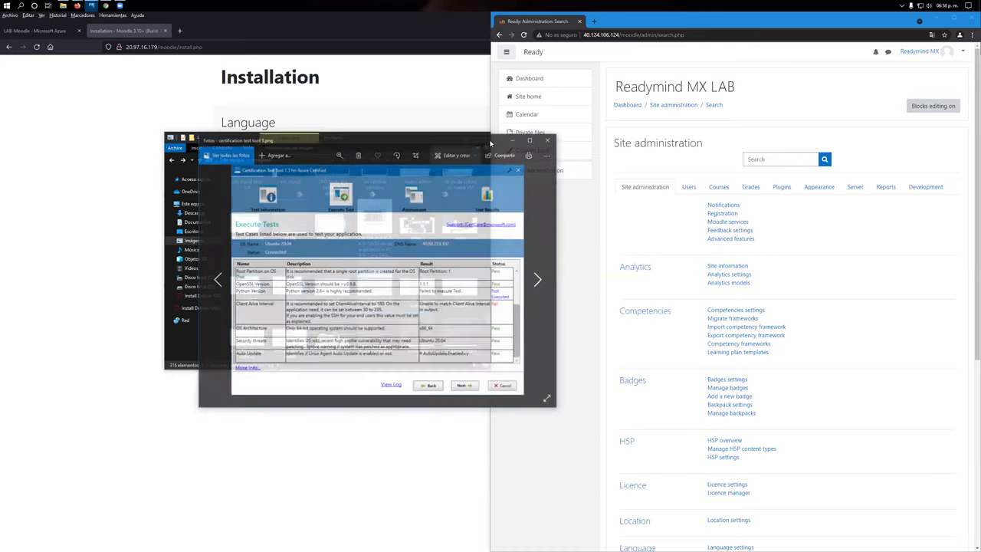
pyautogui.click(441, 139)
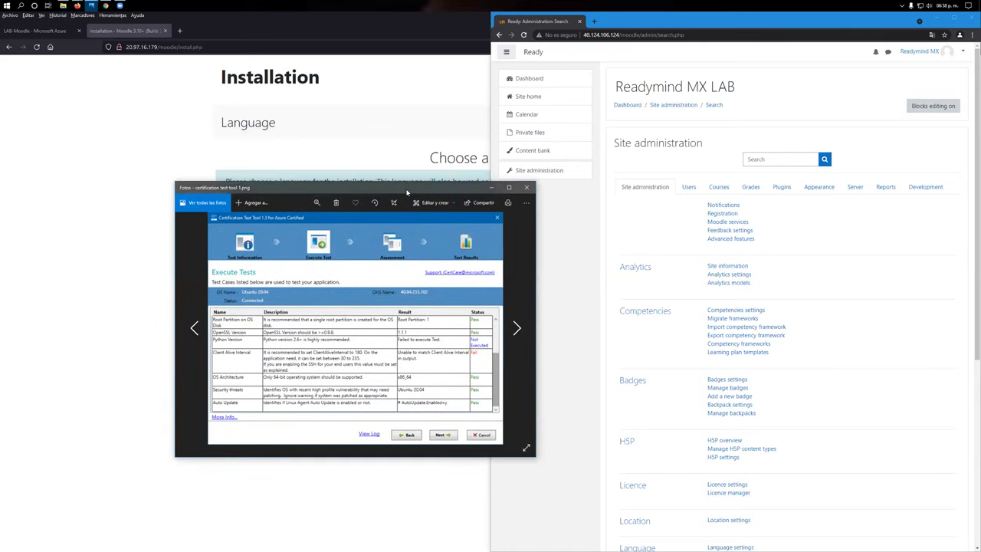
pyautogui.moveTo(345, 187); pyautogui.dragTo(233, 58)
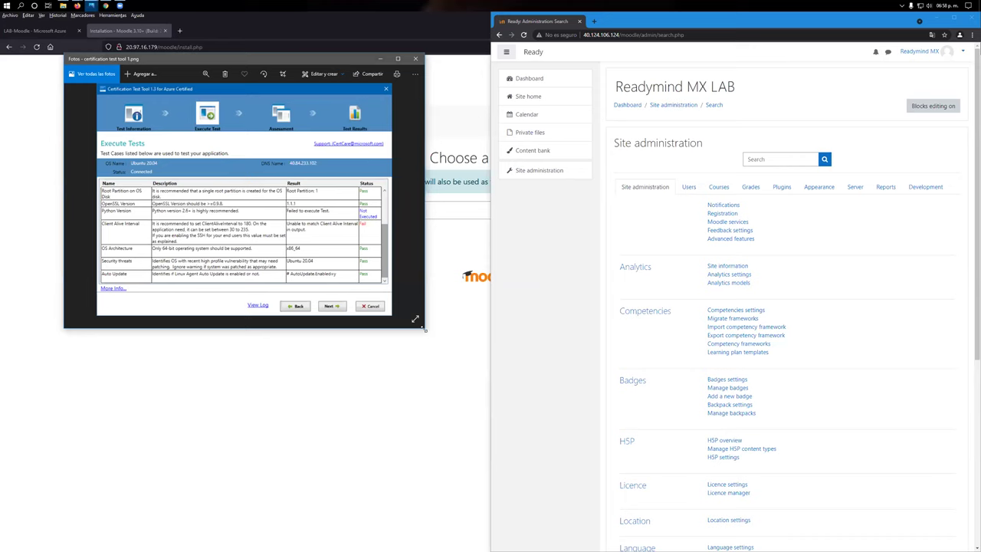
pyautogui.moveTo(425, 329); pyautogui.dragTo(469, 420)
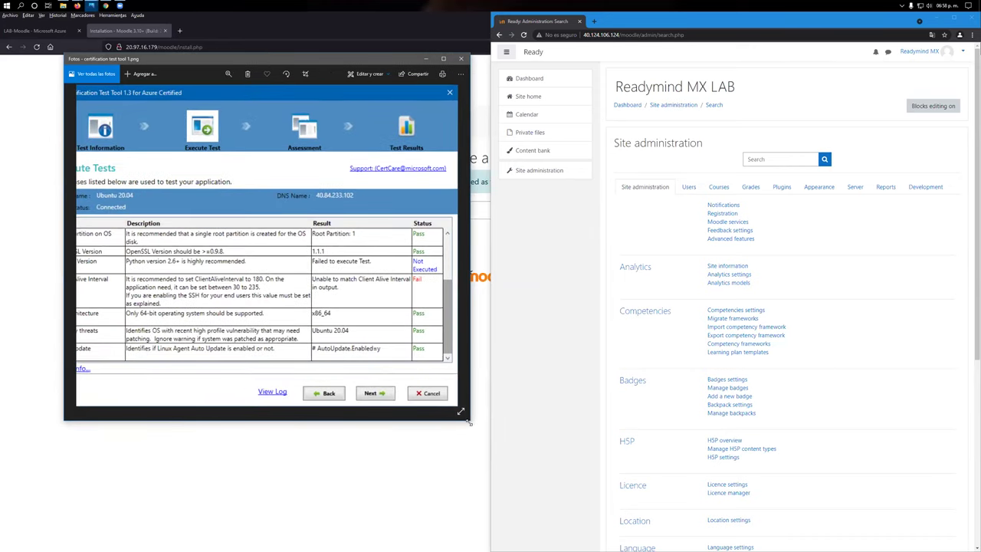
pyautogui.moveTo(469, 421); pyautogui.dragTo(512, 440)
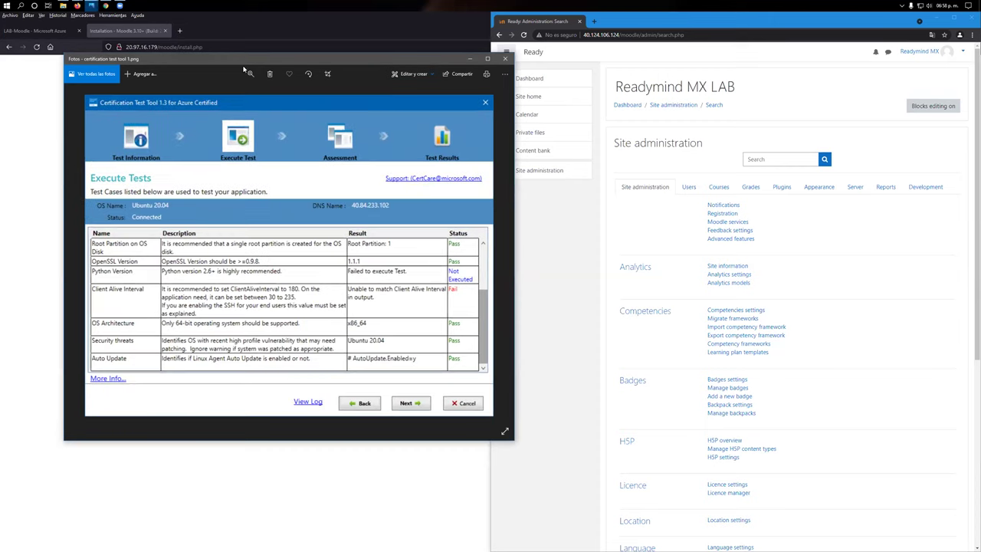
pyautogui.moveTo(230, 60); pyautogui.dragTo(190, 71)
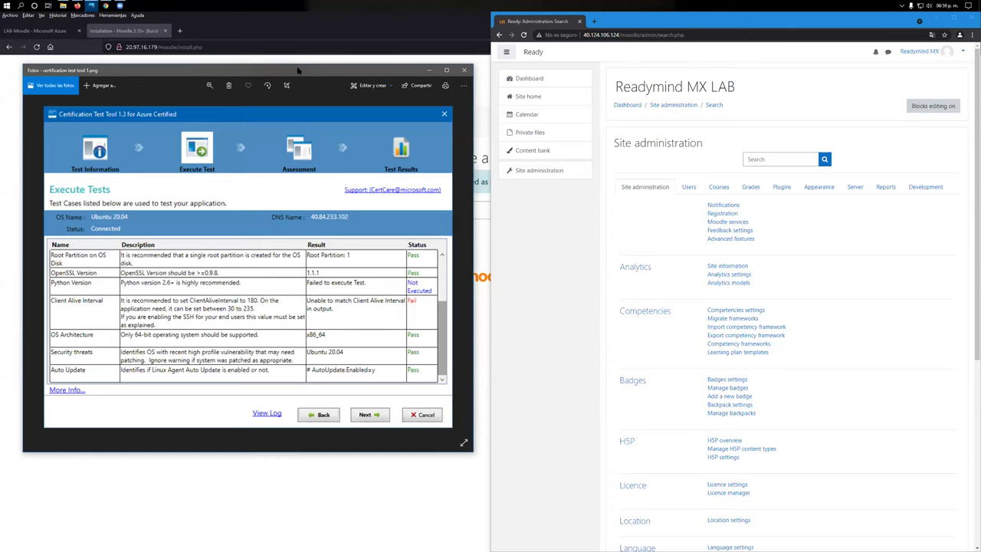
# Fine-tune the Photos window's position, then return to the LAB-Moodle resource group in Azure.
pyautogui.moveTo(299, 70); pyautogui.dragTo(312, 61)
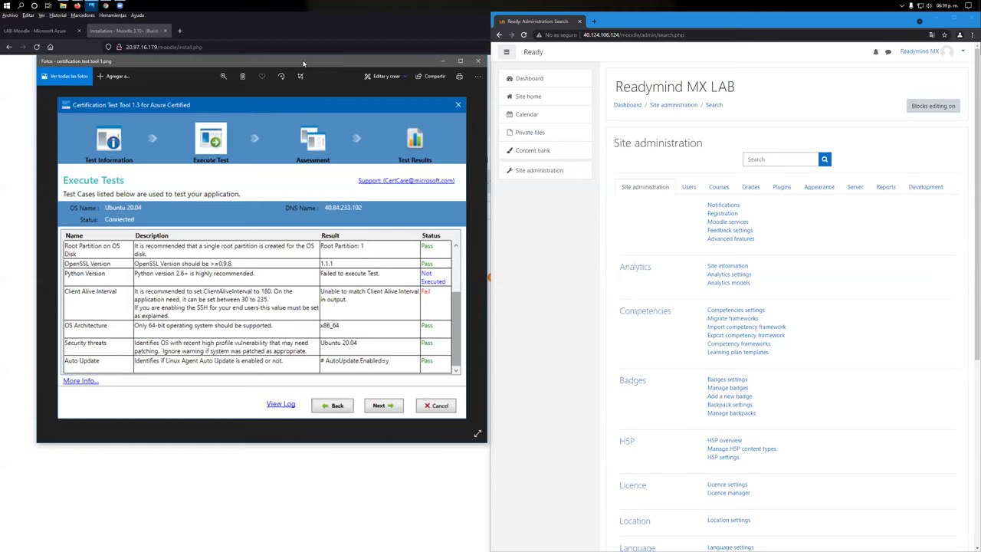
pyautogui.moveTo(305, 65); pyautogui.dragTo(290, 66)
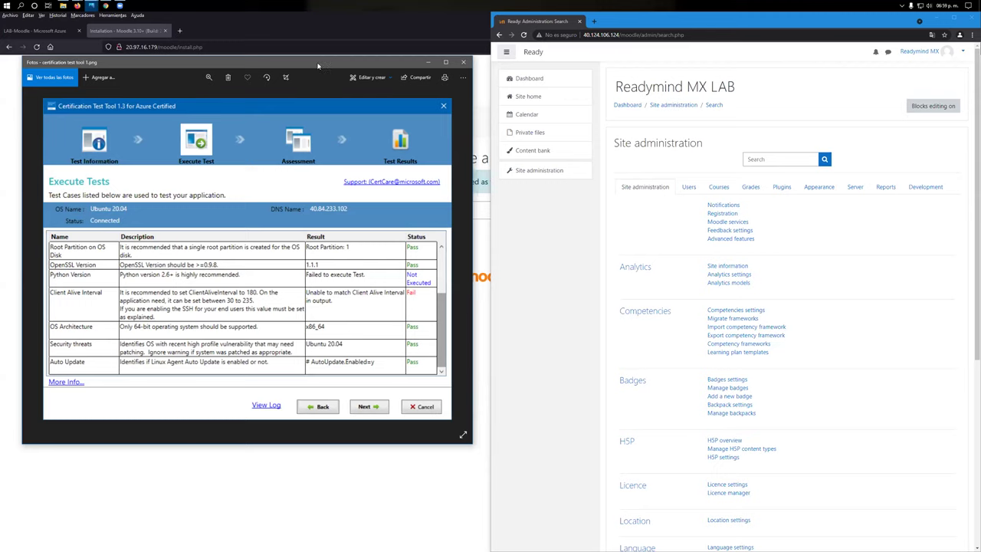
pyautogui.moveTo(320, 65); pyautogui.dragTo(335, 64)
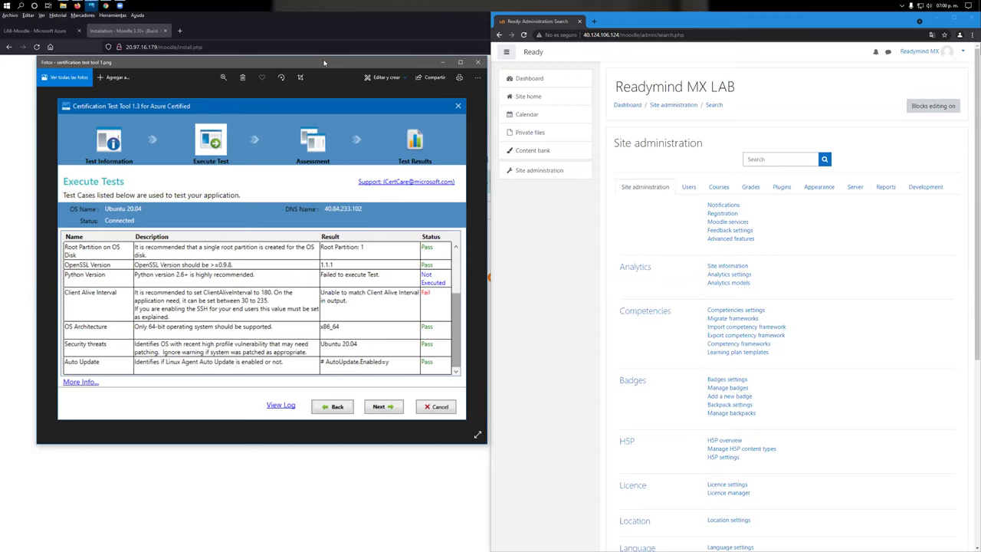
pyautogui.moveTo(324, 62); pyautogui.dragTo(326, 61)
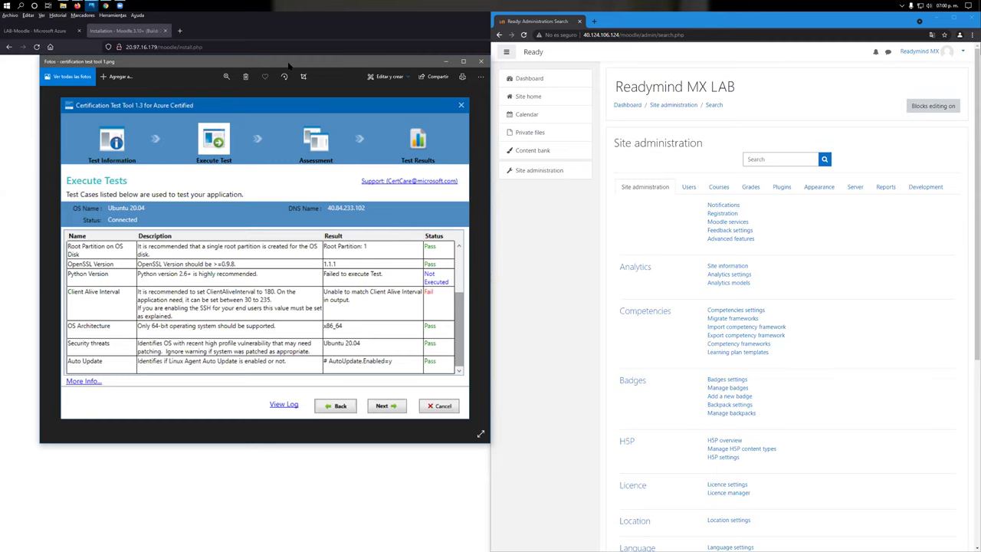
pyautogui.click(35, 31)
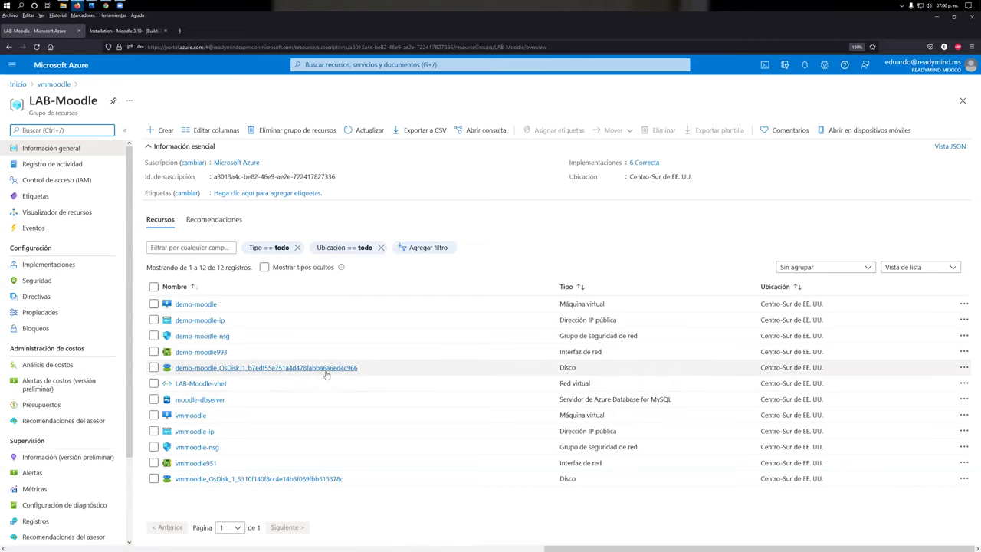
pyautogui.moveTo(367, 369); pyautogui.dragTo(169, 370)
pyautogui.moveTo(361, 369); pyautogui.dragTo(175, 368)
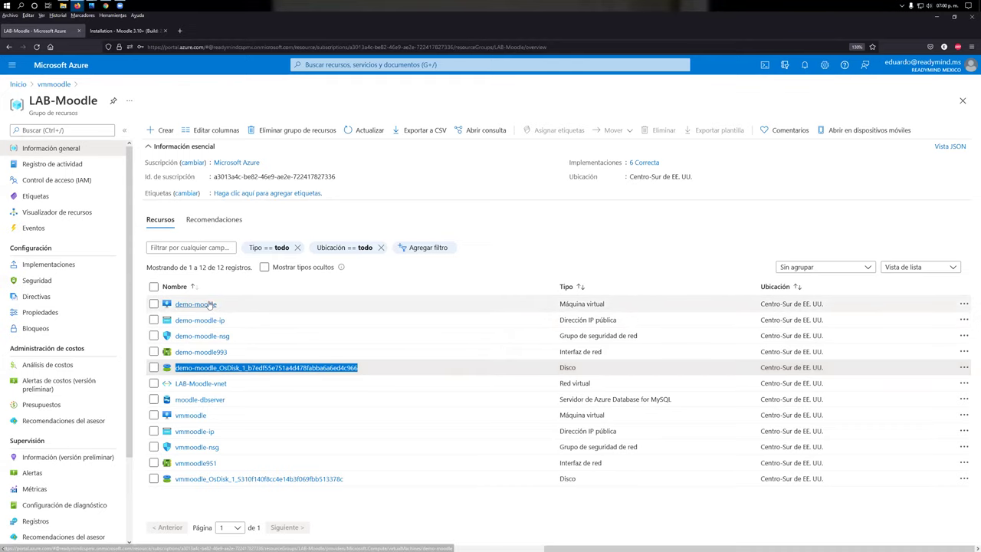
pyautogui.moveTo(368, 368); pyautogui.dragTo(186, 381)
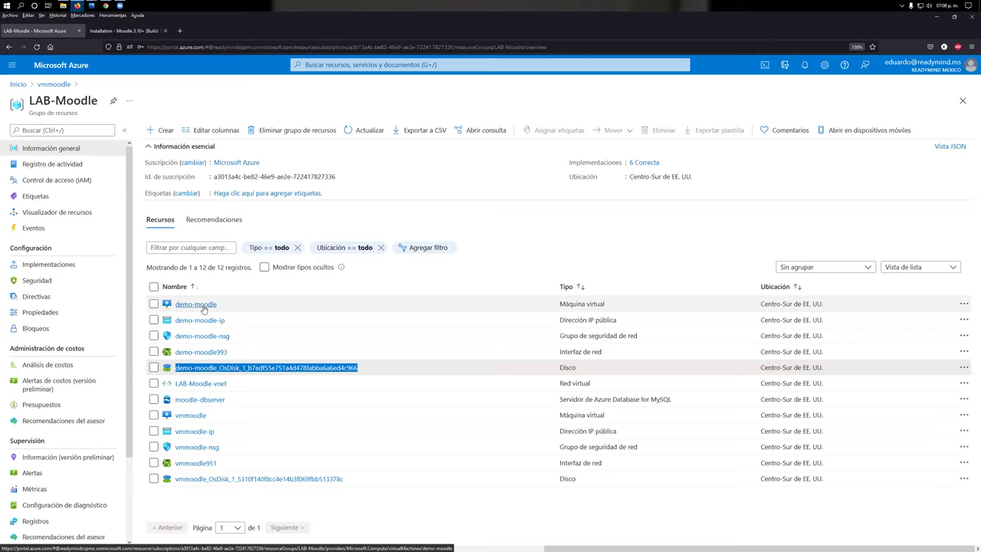
pyautogui.click(366, 377)
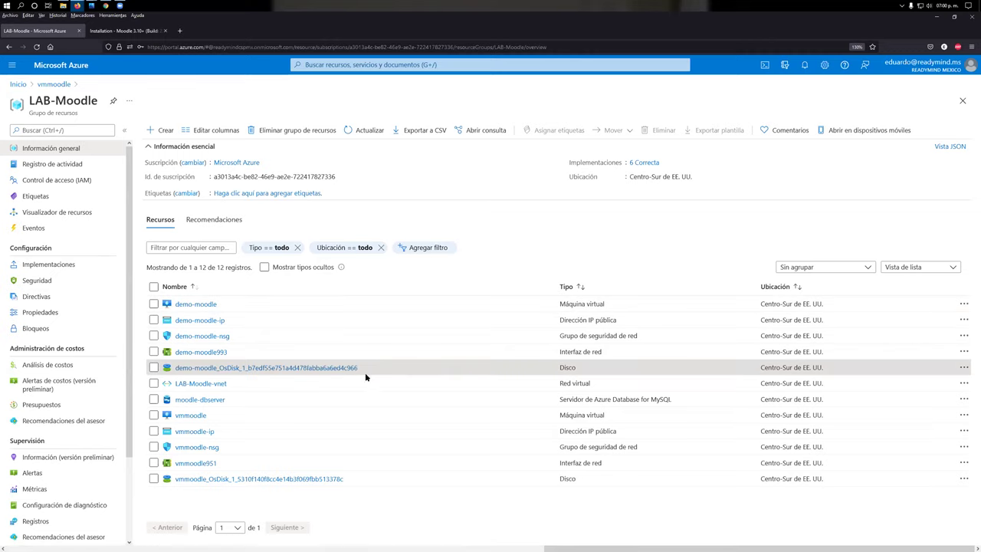
pyautogui.moveTo(362, 372); pyautogui.dragTo(203, 370)
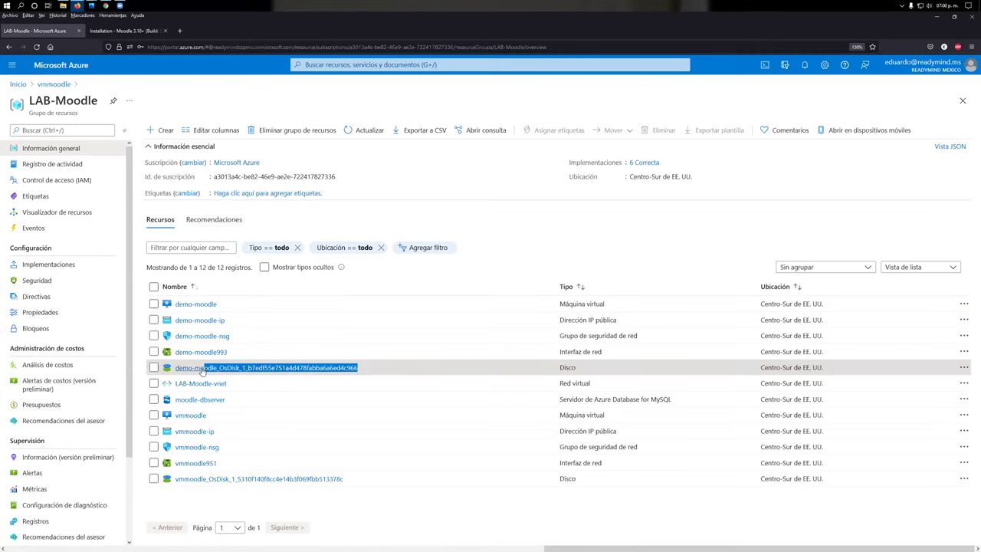
pyautogui.rightClick(203, 370)
pyautogui.click(367, 366)
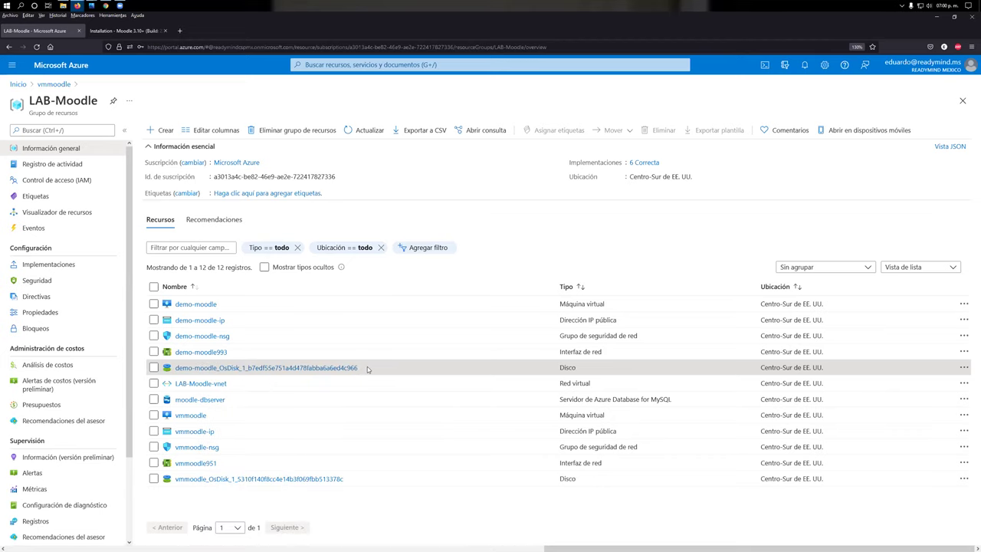
pyautogui.moveTo(368, 368); pyautogui.dragTo(176, 372)
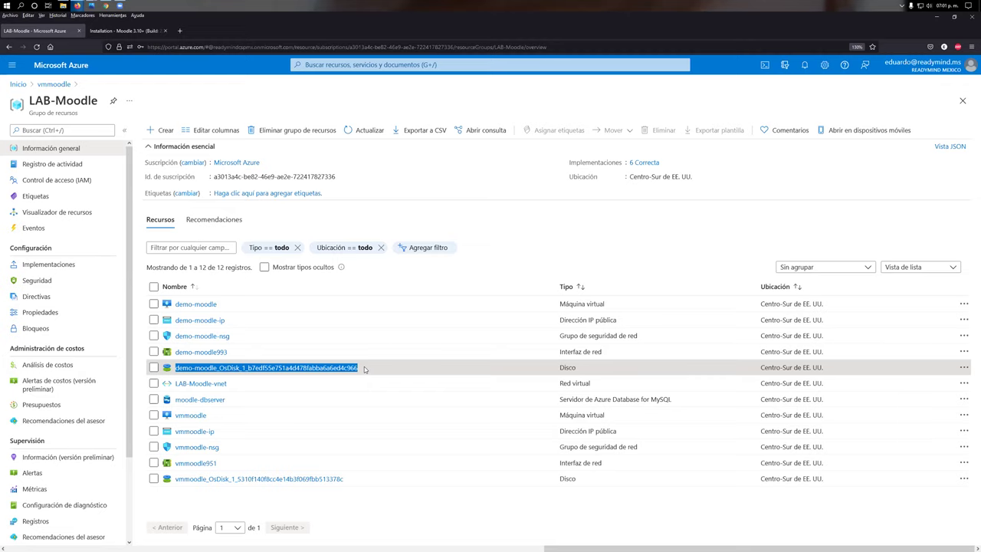
pyautogui.moveTo(365, 368); pyautogui.dragTo(176, 373)
# Open the demo-moodle OS disk's 'Tamaño y rendimiento' page, listing Standard SSD tiers at 30 GiB.
pyautogui.click(232, 372)
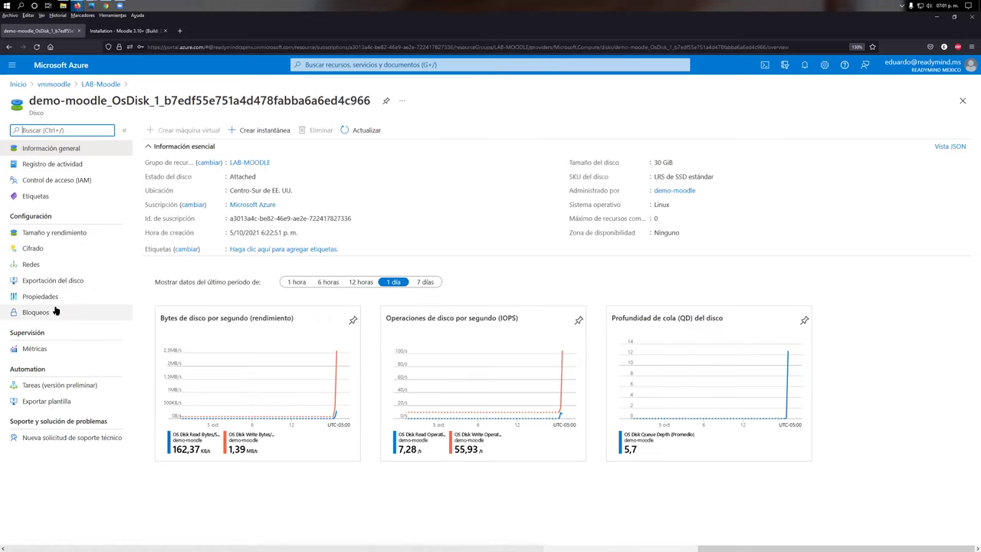
pyautogui.click(67, 236)
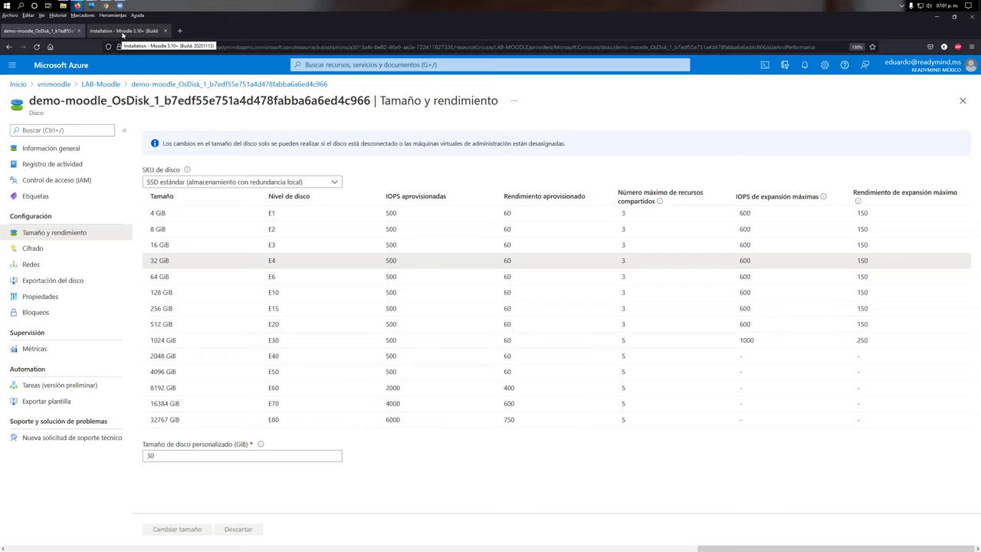
# Open the vmmoodle VM overview: Ubuntu 18.04, Standard A4 v2, 4 vCPU, 8 GiB.
pyautogui.click(54, 84)
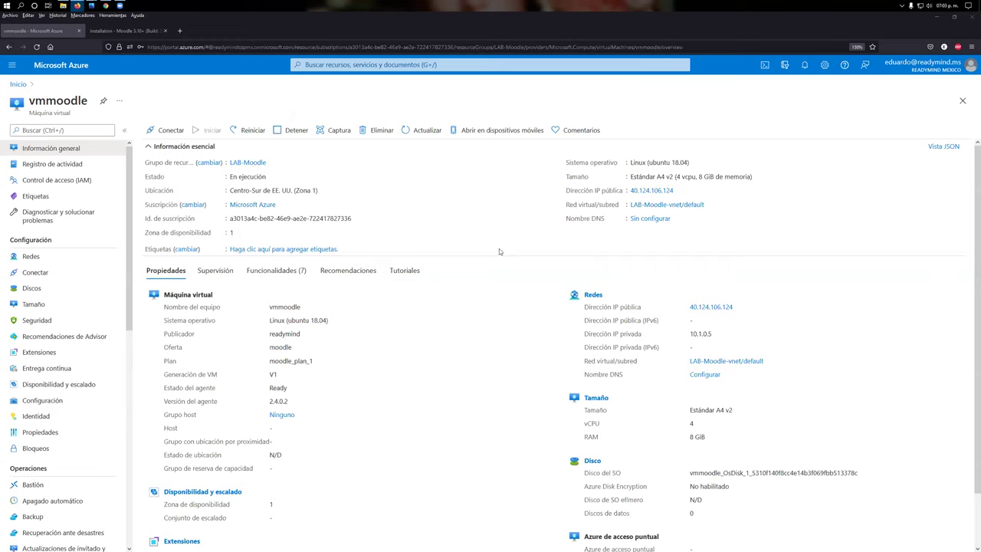
# Move the terminal aside, return to Azure home, and open the demo-moodle virtual machine overview.
pyautogui.click(93, 289)
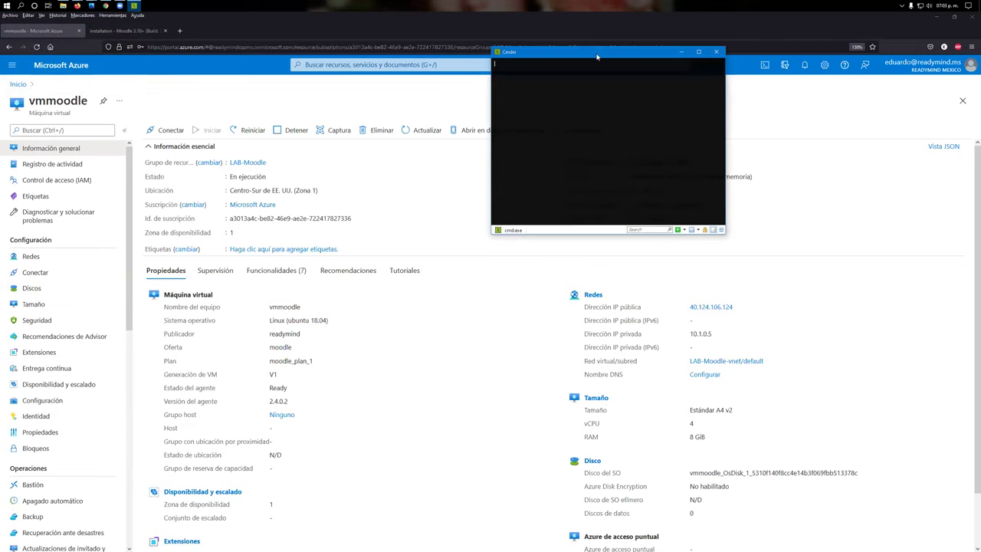
pyautogui.moveTo(597, 57); pyautogui.dragTo(434, 290)
pyautogui.click(18, 85)
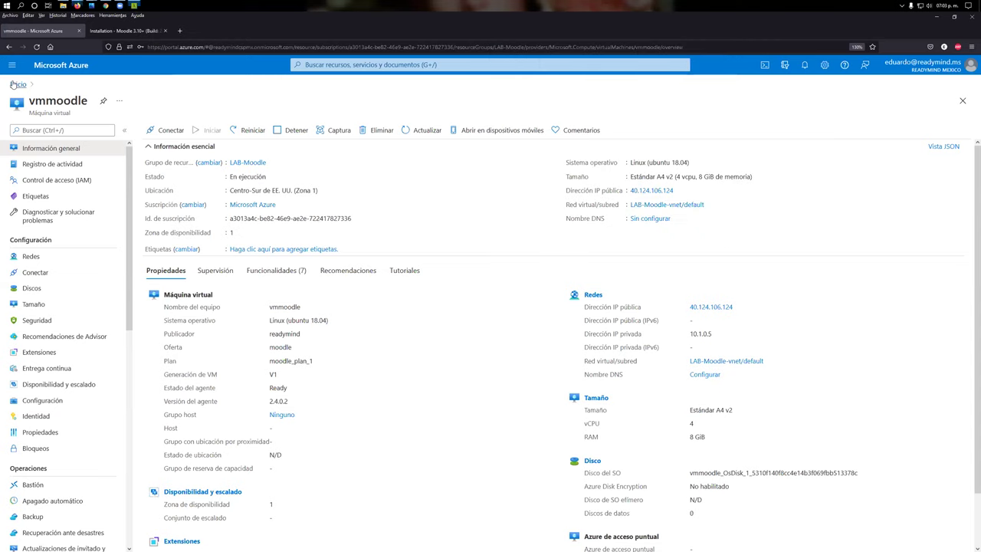
pyautogui.click(255, 268)
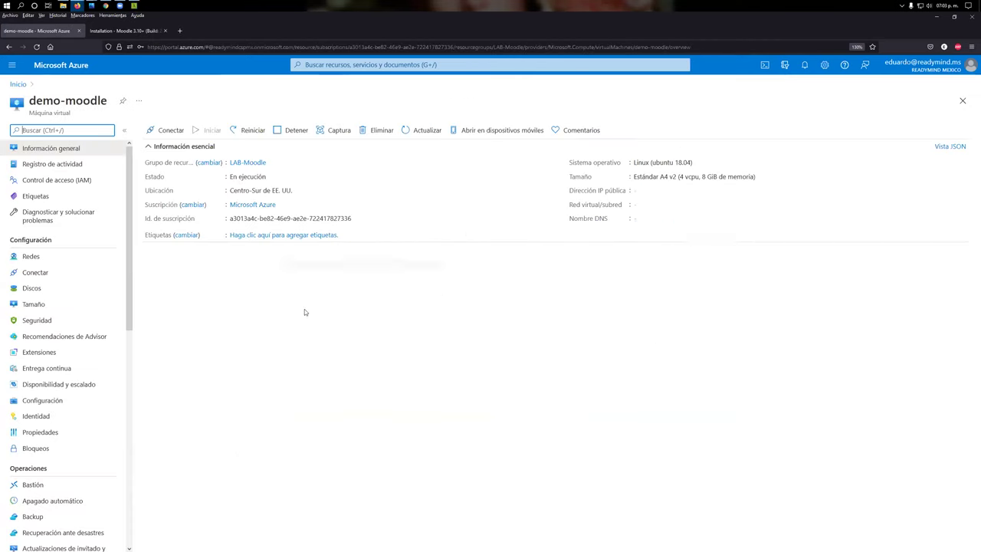
# SSH into the demo-moodle VM using its copied public IP address and log in.
pyautogui.click(671, 190)
pyautogui.click(135, 6)
pyautogui.write('ssh readymi')
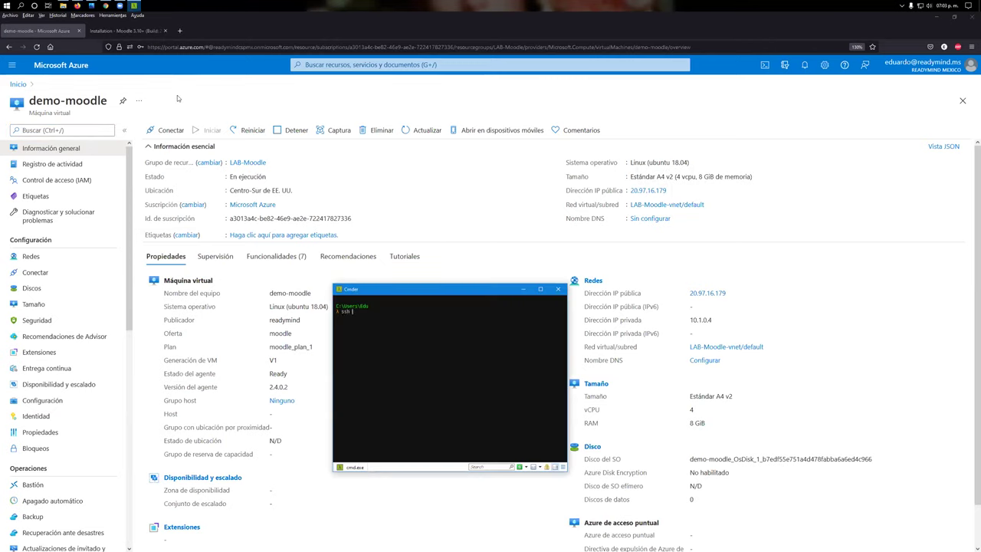
pyautogui.write('nd@')
pyautogui.hotkey('ctrl', 'v')
pyautogui.press('Return')
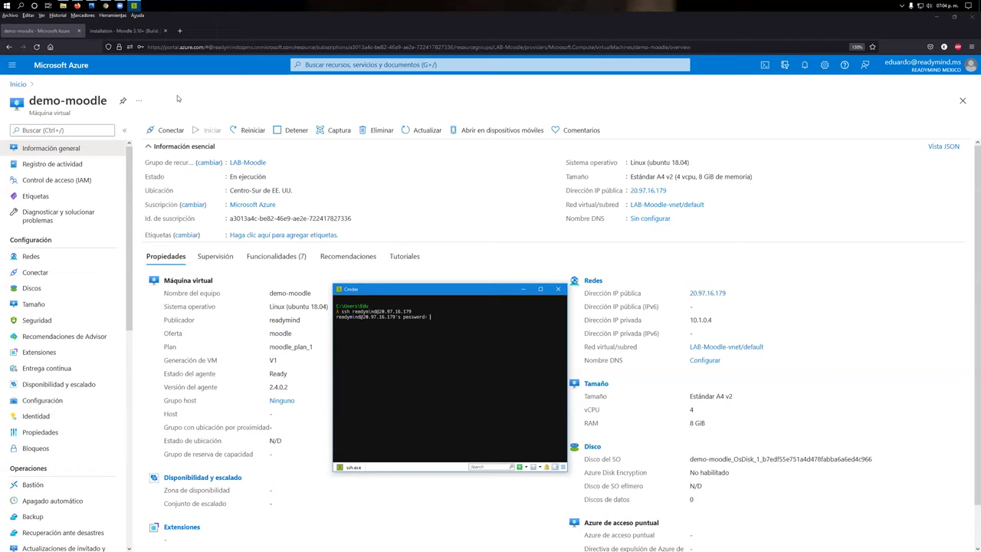
pyautogui.press('Return')
# Clear the login banner and enlarge and reposition the Cmder terminal window.
pyautogui.moveTo(367, 289); pyautogui.dragTo(294, 232)
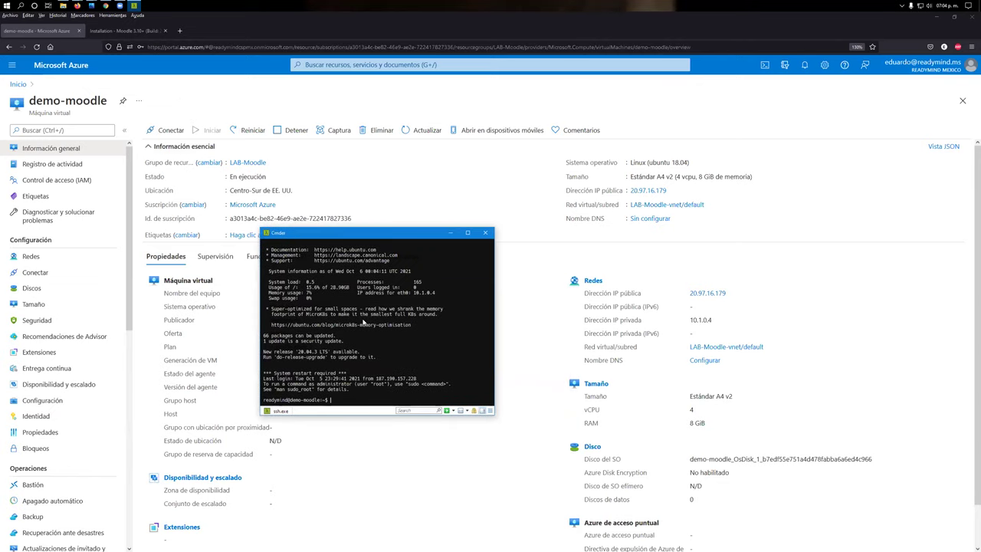
pyautogui.hotkey('ctrl', 'l')
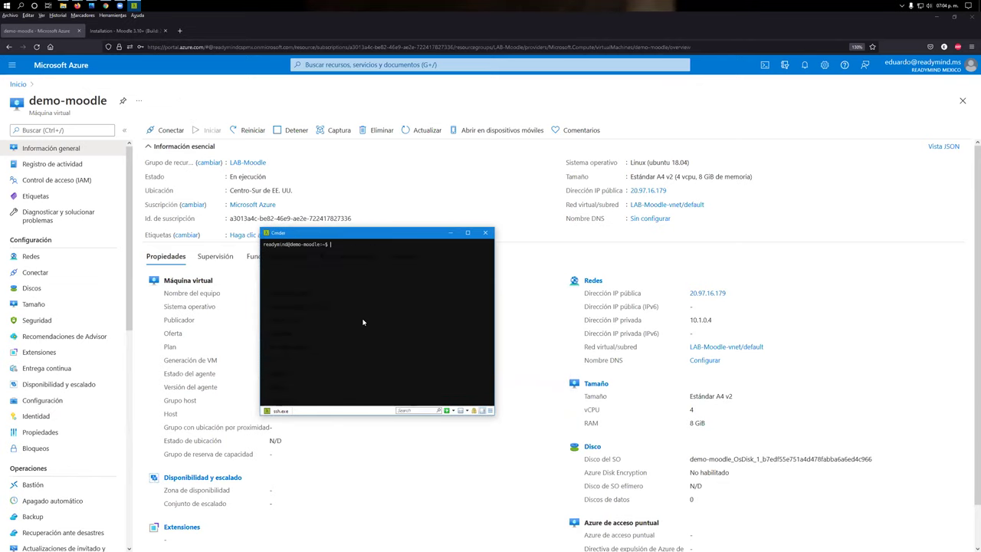
pyautogui.scroll(3, 363, 321)
pyautogui.moveTo(495, 415); pyautogui.dragTo(664, 475)
pyautogui.write('clear')
pyautogui.press('Return')
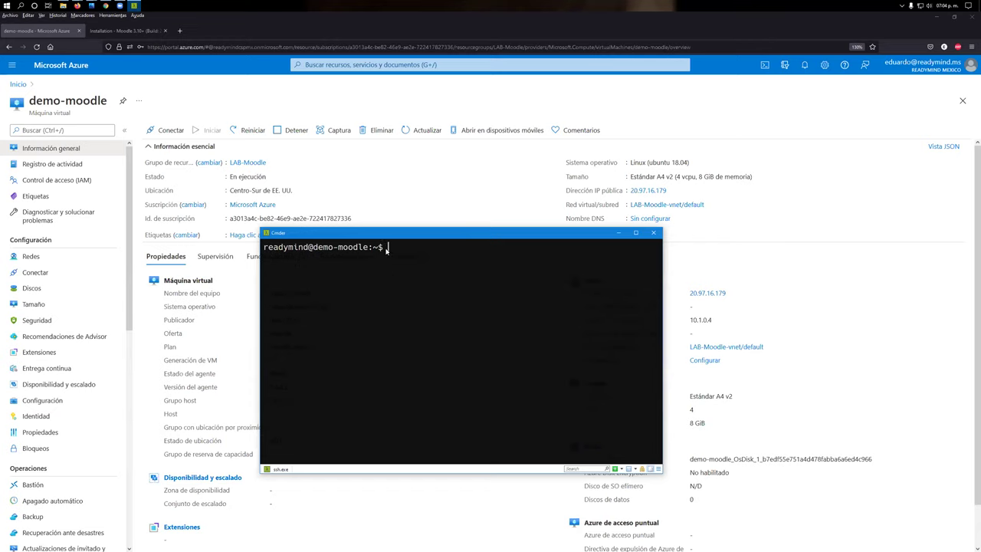
pyautogui.moveTo(376, 238); pyautogui.dragTo(262, 232)
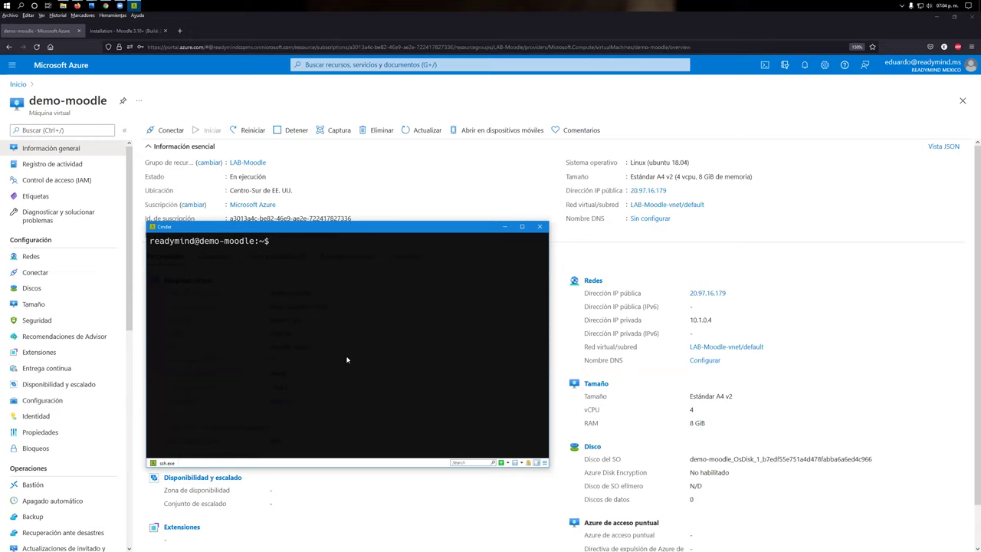
# Try the service status check with httpd, then with apache2.
pyautogui.write('sudo service status httpd')
pyautogui.press('Return')
pyautogui.press('Up')
pyautogui.press('BackSpace')
pyautogui.press('BackSpace')
pyautogui.press('BackSpace')
pyautogui.press('BackSpace')
pyautogui.press('BackSpace')
pyautogui.write('ap')
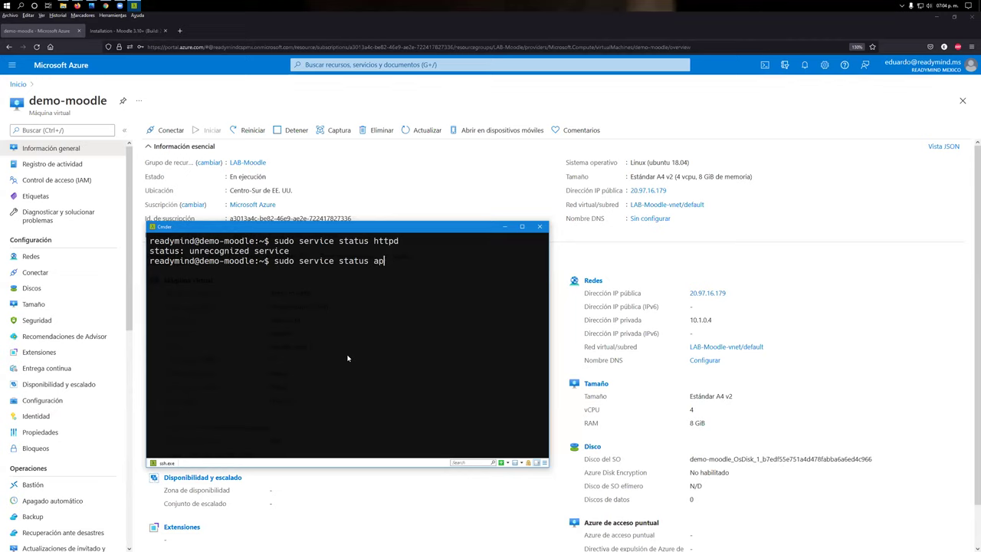
pyautogui.write('ache2')
pyautogui.press('Return')
# Correct the command to 'sudo service apache2 status' and run it.
pyautogui.press('Up')
pyautogui.press('Left')
pyautogui.press('Left')
pyautogui.press('Left')
pyautogui.press('Left')
pyautogui.press('Left')
pyautogui.press('Left')
pyautogui.press('Left')
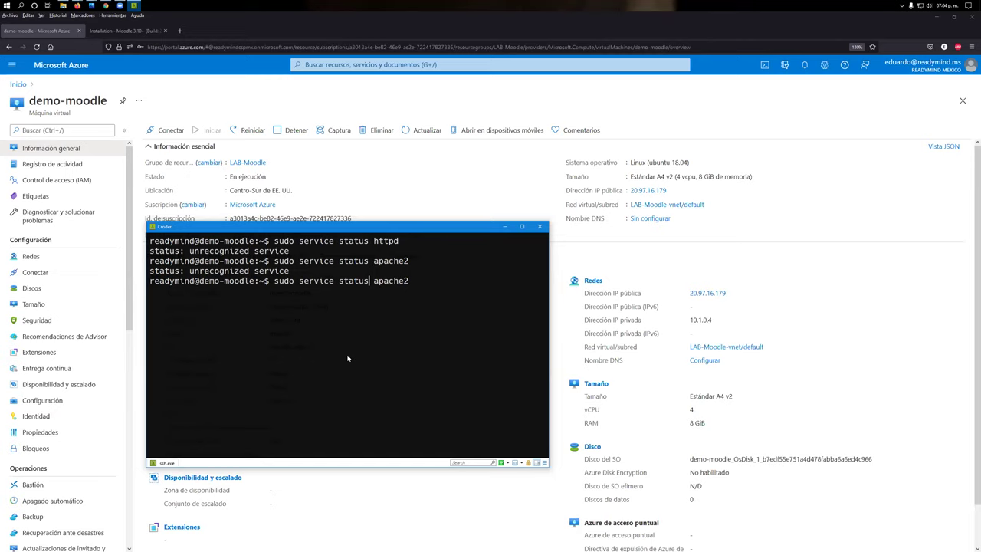
pyautogui.press('BackSpace')
pyautogui.press('BackSpace')
pyautogui.press('BackSpace')
pyautogui.press('BackSpace')
pyautogui.press('BackSpace')
pyautogui.press('BackSpace')
pyautogui.press('BackSpace')
pyautogui.press('End')
pyautogui.write('staus')
pyautogui.press('Return')
pyautogui.press('Up')
pyautogui.press('Left')
pyautogui.press('Left')
pyautogui.write('t')
pyautogui.press('Return')
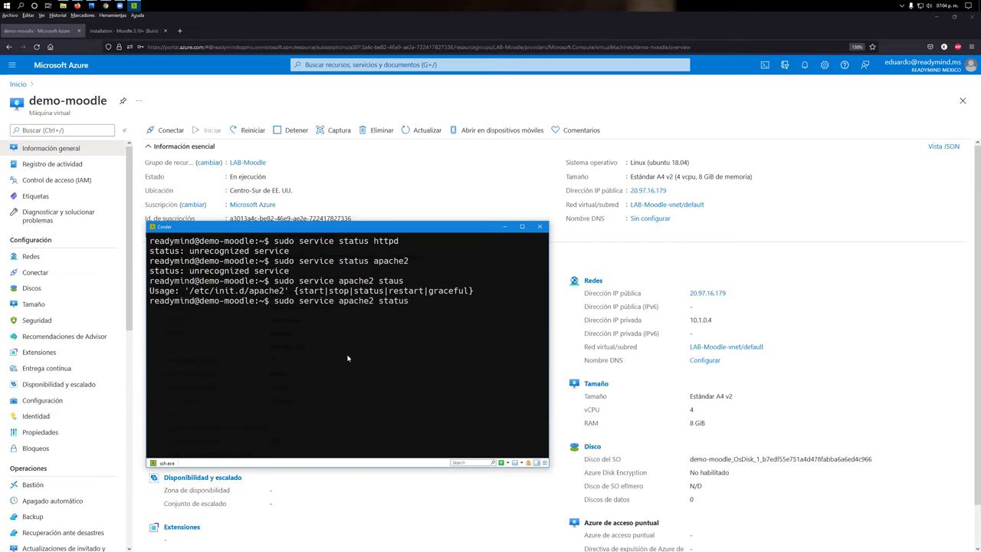
# Review the apache2 active (running) output, quit the pager, then enlarge and move the terminal.
pyautogui.moveTo(242, 226); pyautogui.dragTo(279, 146)
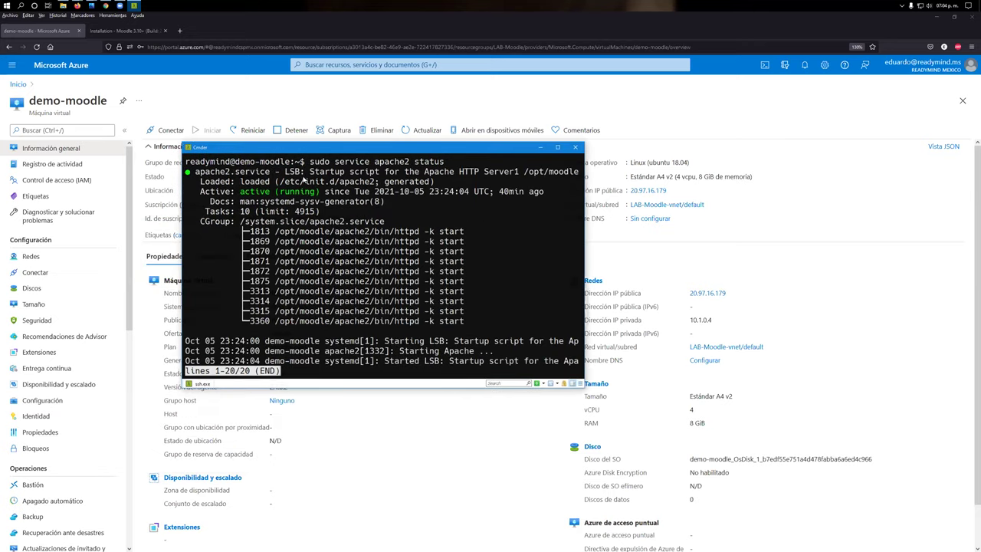
pyautogui.scroll(1, 429, 295)
pyautogui.scroll(-1, 430, 295)
pyautogui.scroll(1, 429, 293)
pyautogui.scroll(-1, 429, 293)
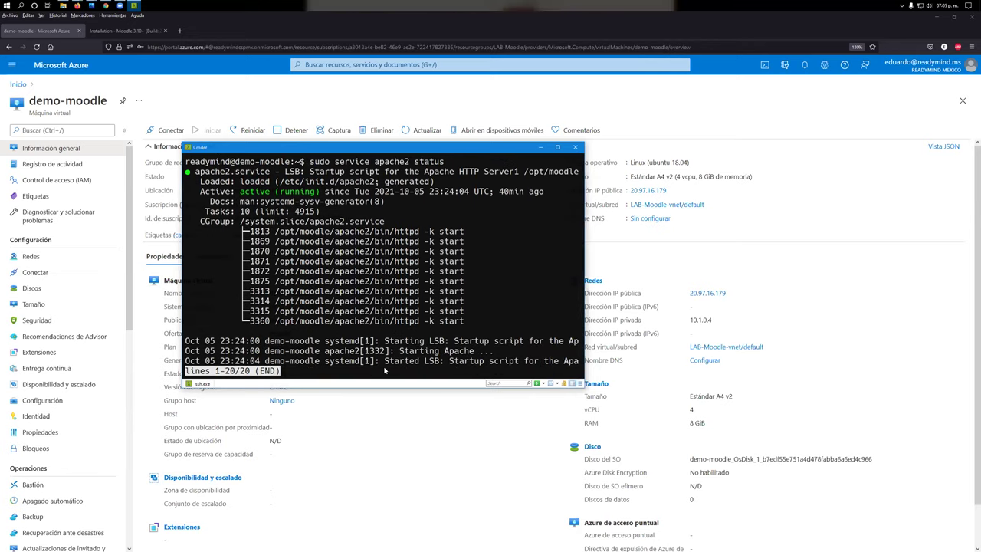
pyautogui.press('q')
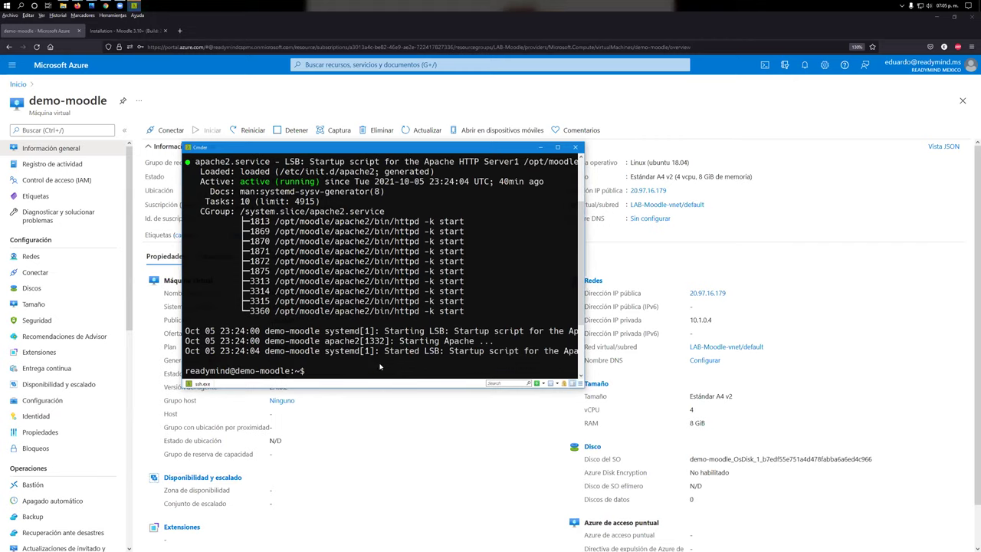
pyautogui.moveTo(580, 383); pyautogui.dragTo(646, 425)
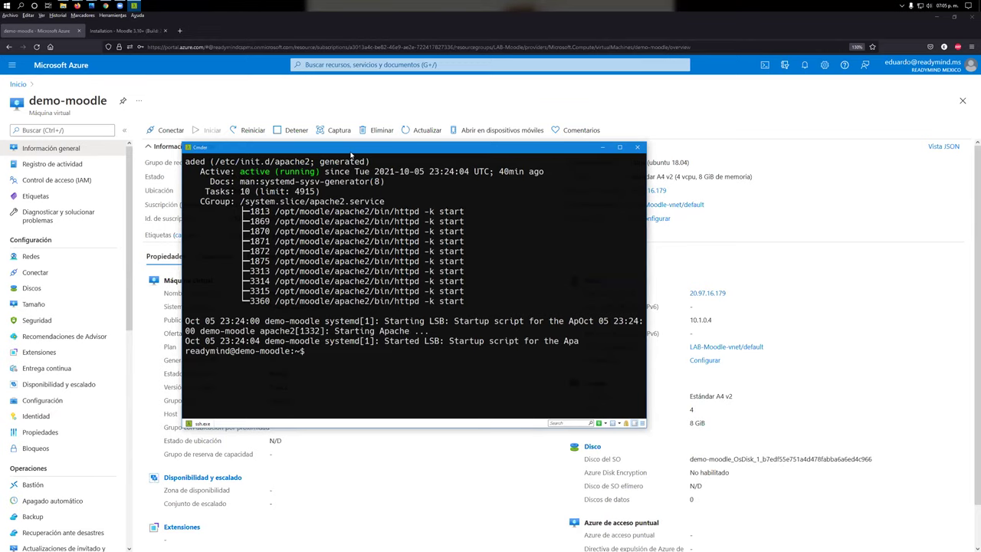
pyautogui.moveTo(244, 144); pyautogui.dragTo(101, 78)
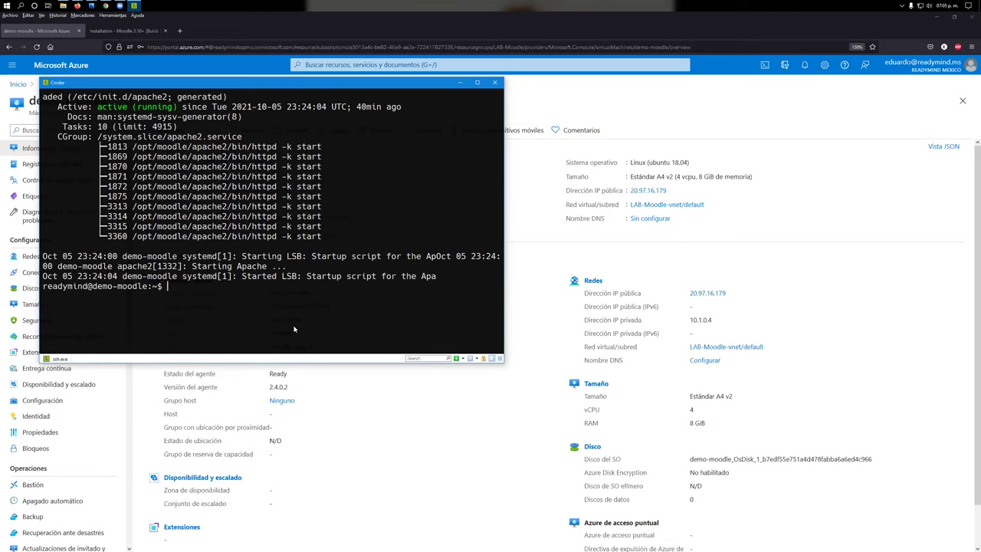
# Run 'uname -a' and 'lscpu', highlight the 'CPU(s): 4' line, and shift the window right.
pyautogui.write('uname -a')
pyautogui.press('Return')
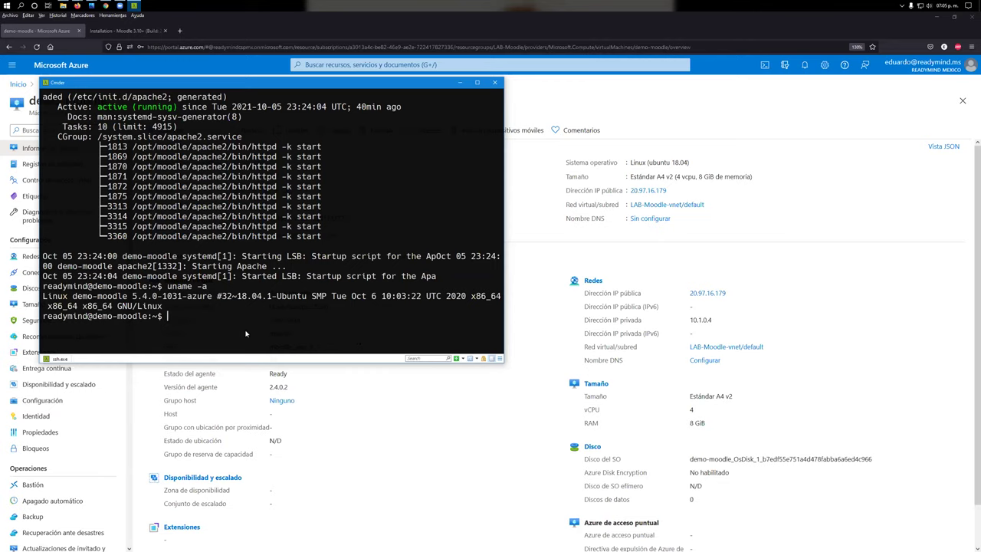
pyautogui.write('lscpu')
pyautogui.press('Return')
pyautogui.scroll(2, 205, 232)
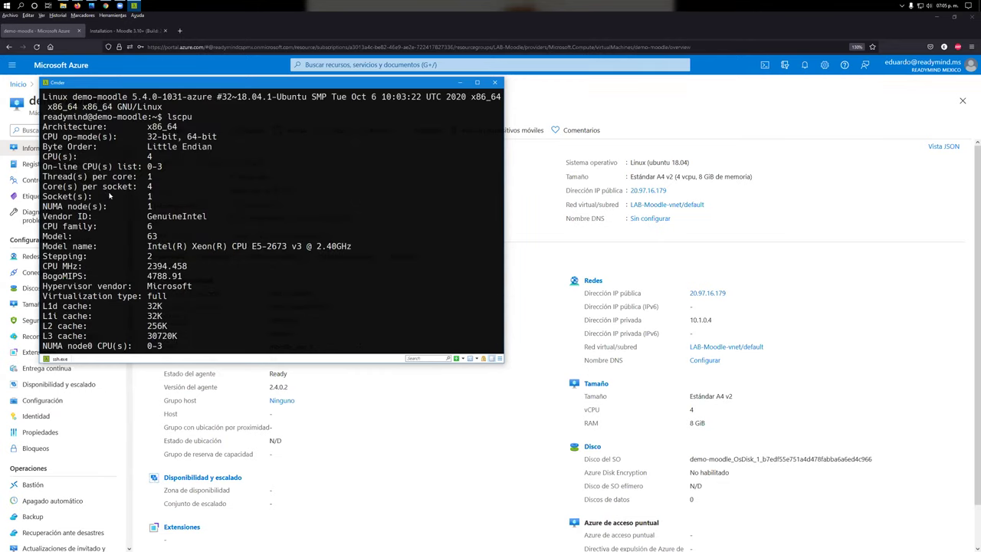
pyautogui.moveTo(43, 157); pyautogui.dragTo(193, 160)
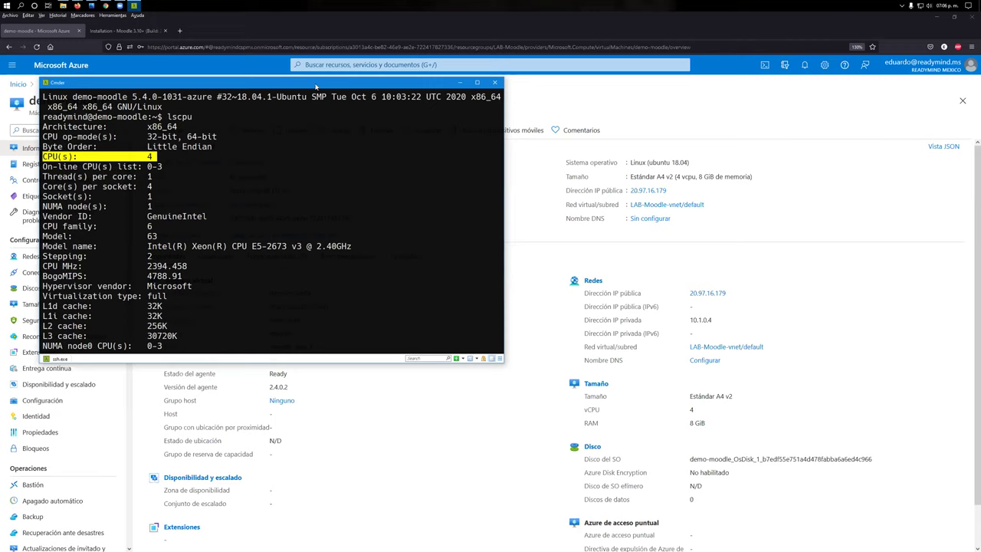
pyautogui.moveTo(315, 87); pyautogui.dragTo(379, 85)
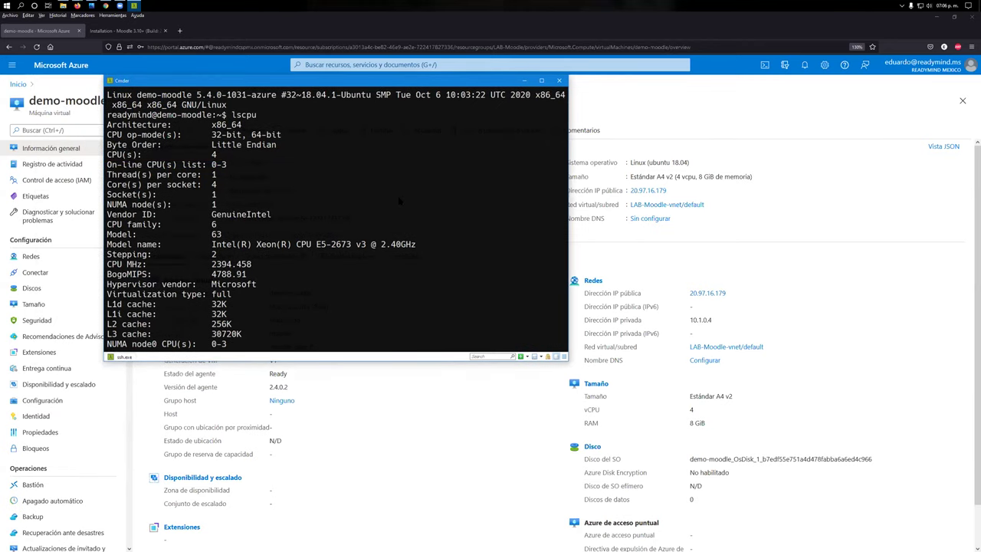
# Refresh the package lists with 'sudo apt update'.
pyautogui.write('a')
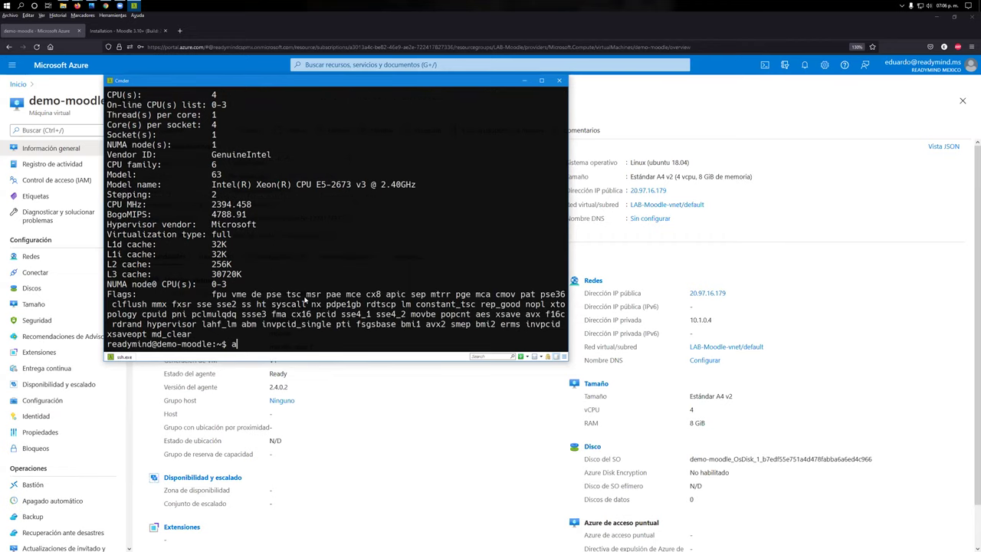
pyautogui.press('BackSpace')
pyautogui.write('sudo apt update')
pyautogui.press('Return')
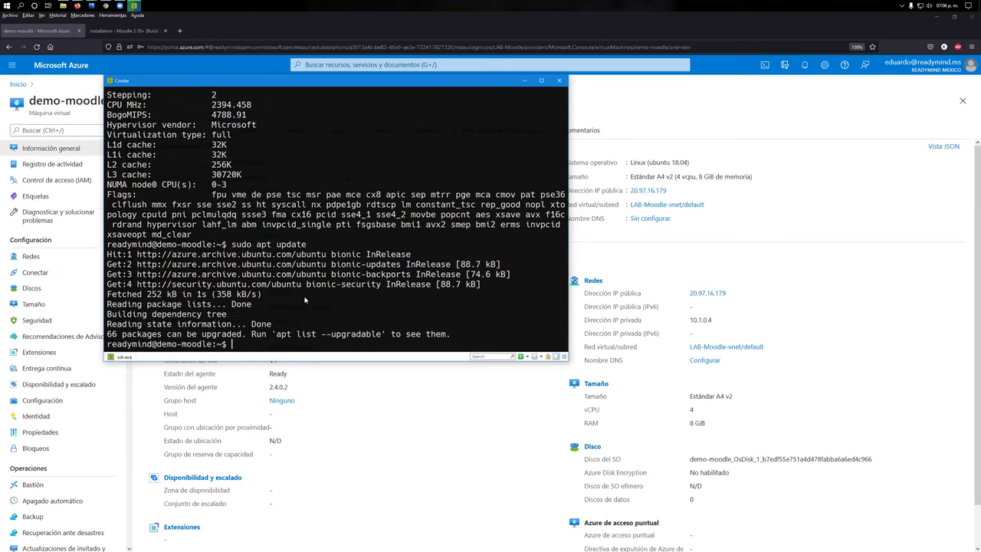
# Install neofetch with 'sudo apt install neofetch', fixing the misspelled package name.
pyautogui.write('sudo apt install neofetc')
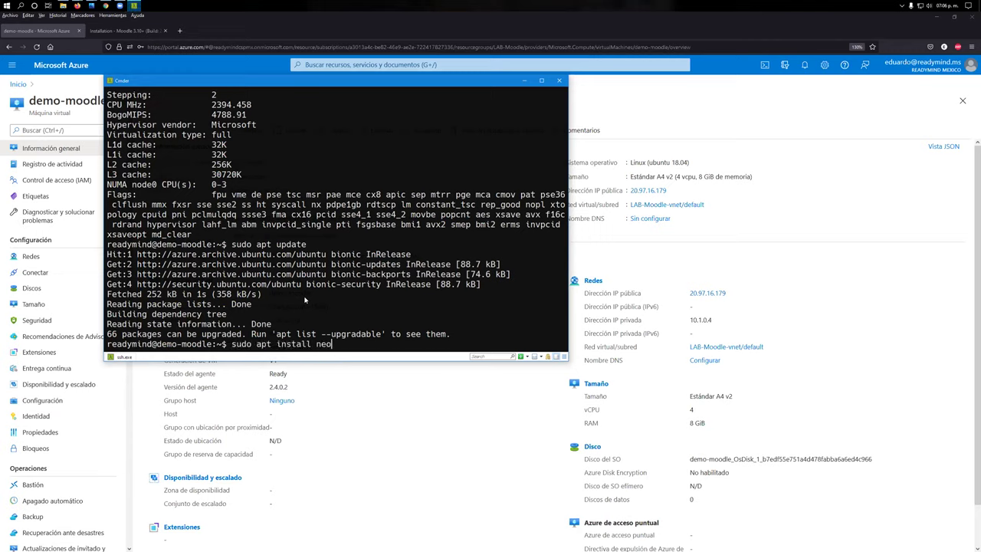
pyautogui.press('Return')
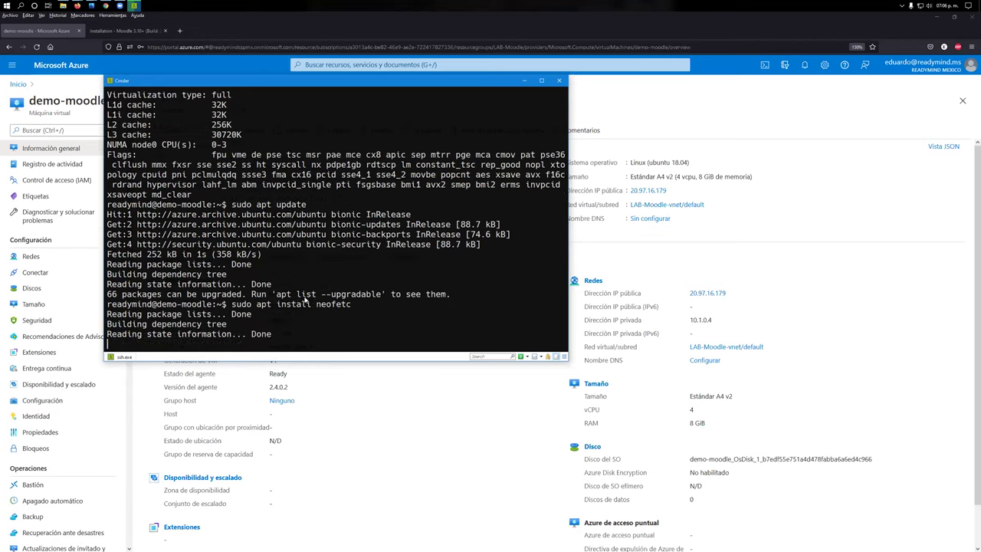
pyautogui.press('Up')
pyautogui.write('h')
pyautogui.press('Return')
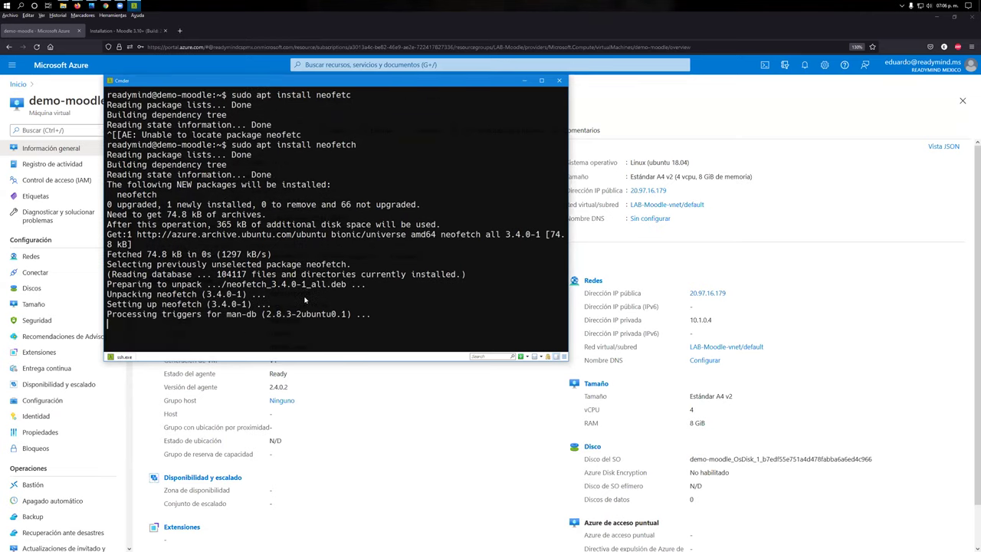
# Clear the terminal and run neofetch to display the system summary.
pyautogui.write('clear')
pyautogui.press('Return')
pyautogui.write('neofetch')
pyautogui.press('Return')
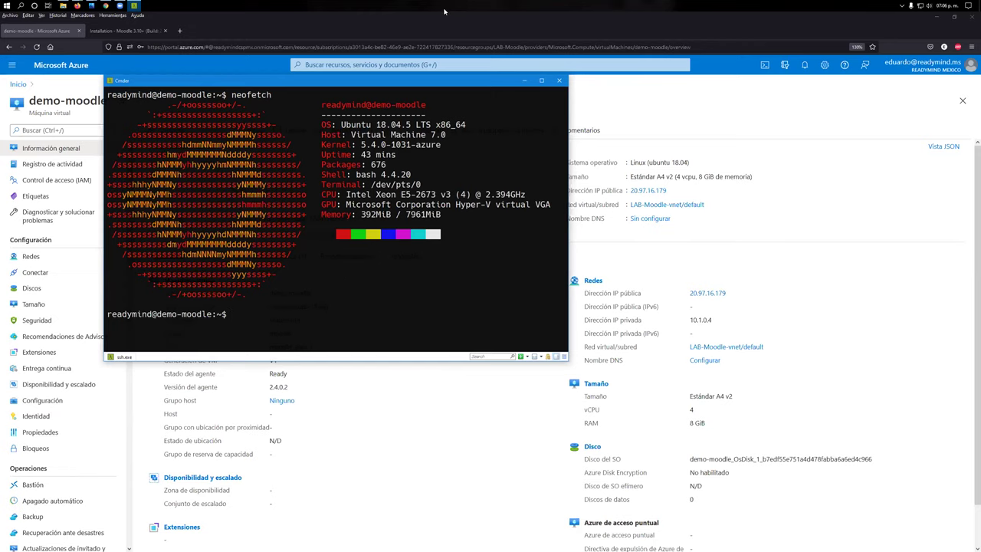
# Drag the Cmder window with the neofetch output down and right over the VM overview.
pyautogui.moveTo(371, 88); pyautogui.dragTo(323, 89)
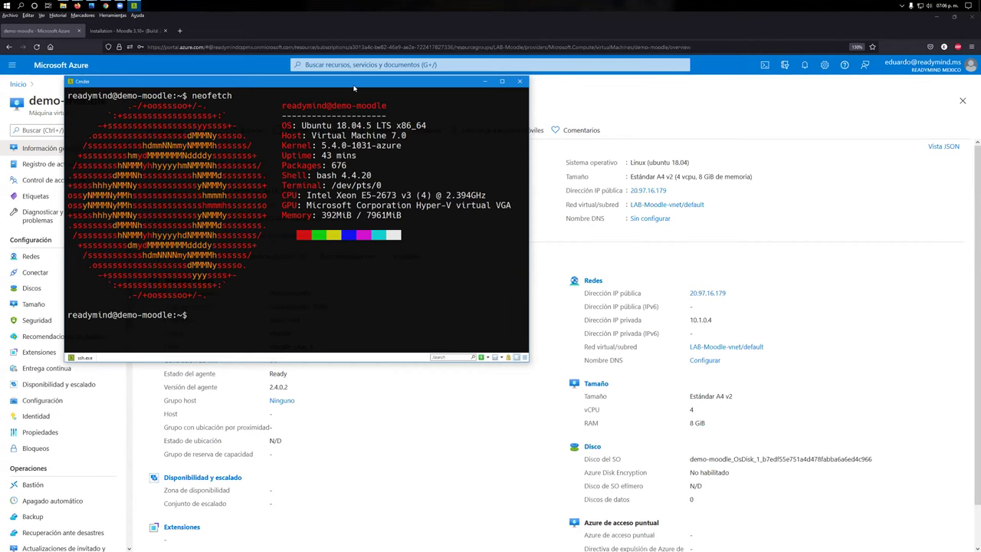
pyautogui.moveTo(445, 90); pyautogui.dragTo(481, 153)
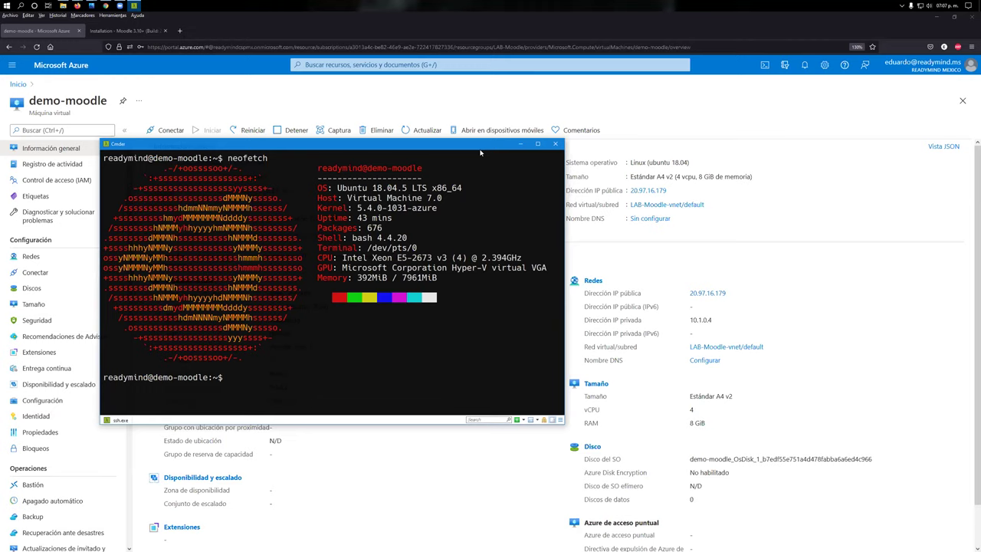
pyautogui.moveTo(480, 152); pyautogui.dragTo(481, 154)
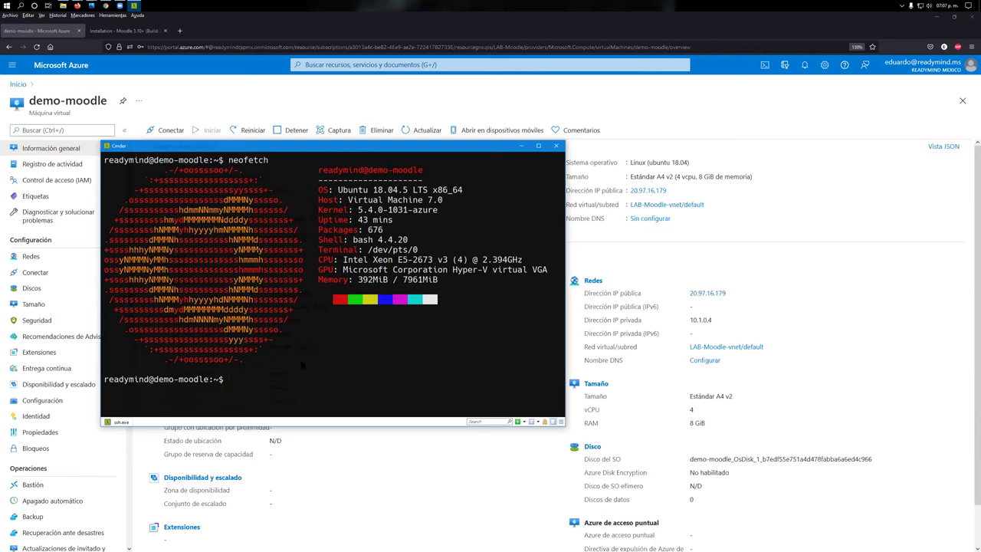
# Rerun 'sudo service apache2 status', highlight the '43min ago' uptime, and quit the pager.
pyautogui.press('Up')
pyautogui.press('Up')
pyautogui.press('Up')
pyautogui.press('BackSpace')
pyautogui.press('Up')
pyautogui.press('Up')
pyautogui.press('Up')
pyautogui.press('Up')
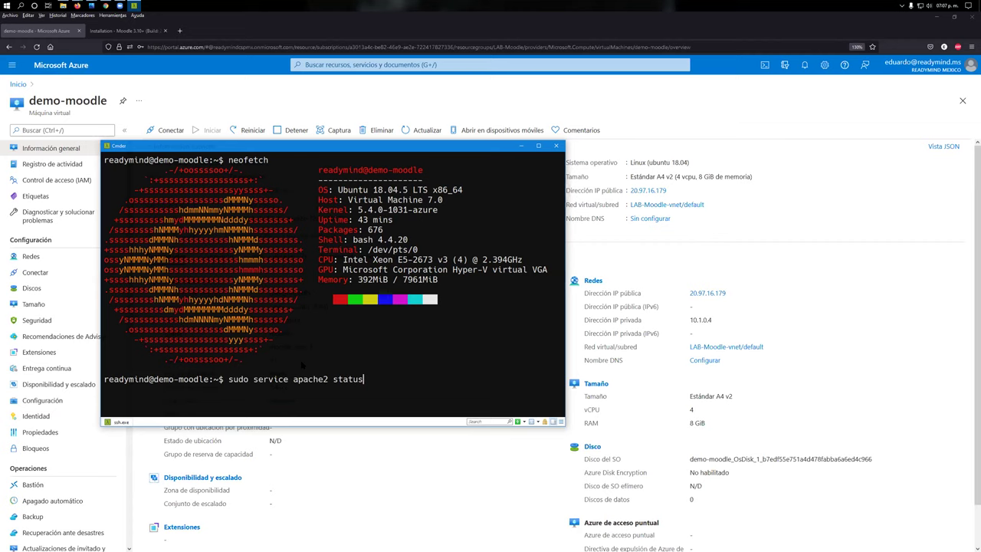
pyautogui.press('Return')
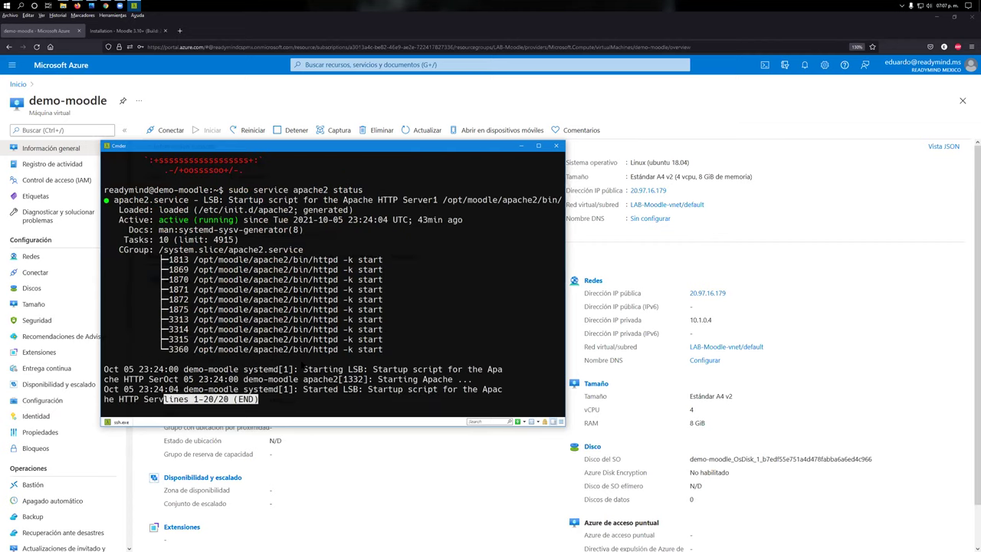
pyautogui.moveTo(418, 220); pyautogui.dragTo(452, 220)
pyautogui.press('q')
# Recall 'sudo apt install neofetch' at the prompt and move the terminal up and left.
pyautogui.press('Up')
pyautogui.press('Up')
pyautogui.press('Up')
pyautogui.press('Up')
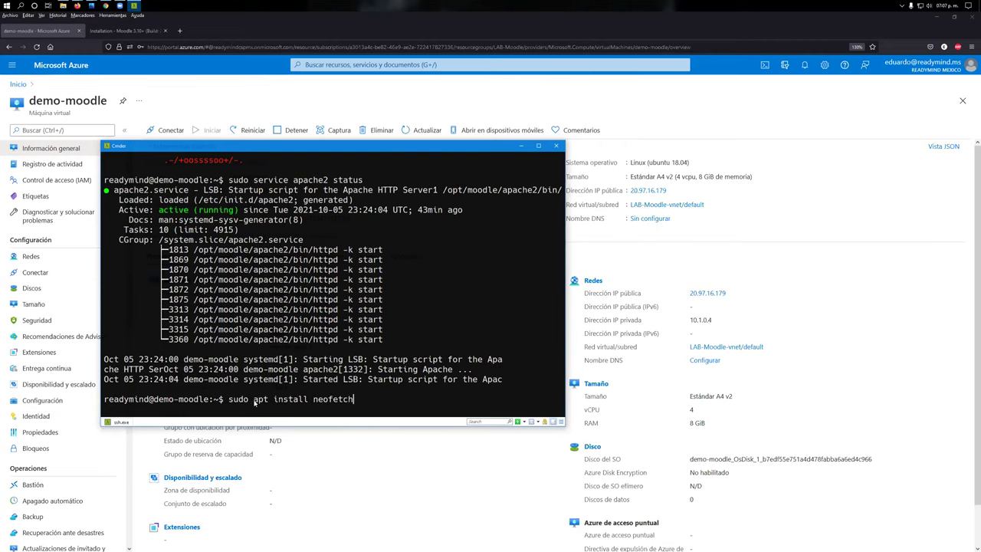
pyautogui.press('BackSpace')
pyautogui.scroll(3, 311, 322)
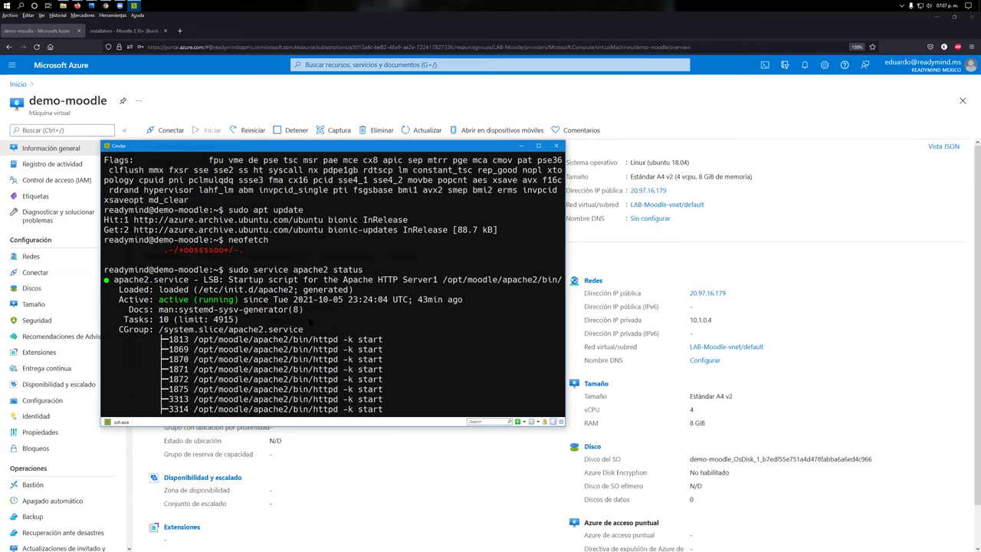
pyautogui.scroll(15, 310, 323)
pyautogui.scroll(2, 346, 310)
pyautogui.scroll(-10, 346, 310)
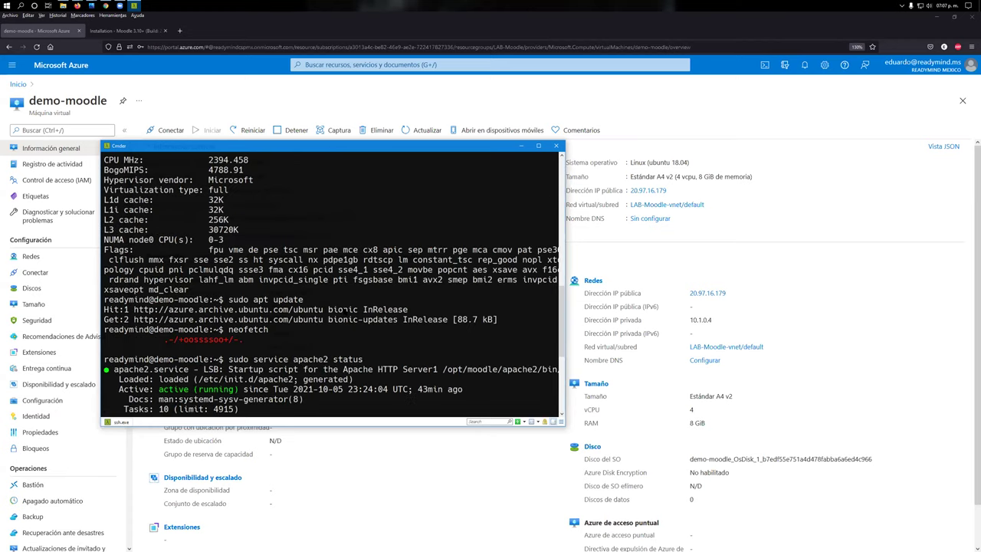
pyautogui.scroll(-6, 346, 309)
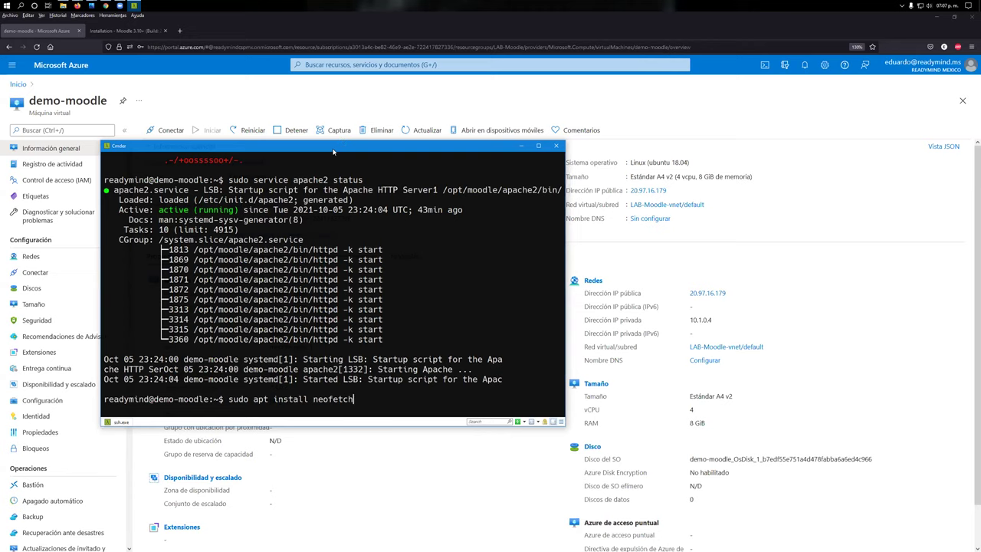
pyautogui.moveTo(333, 151); pyautogui.dragTo(314, 134)
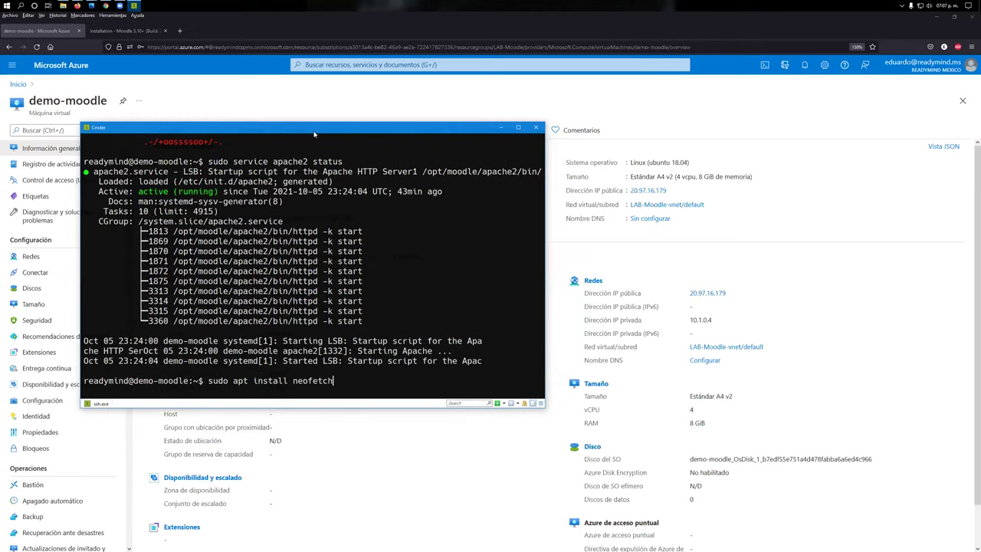